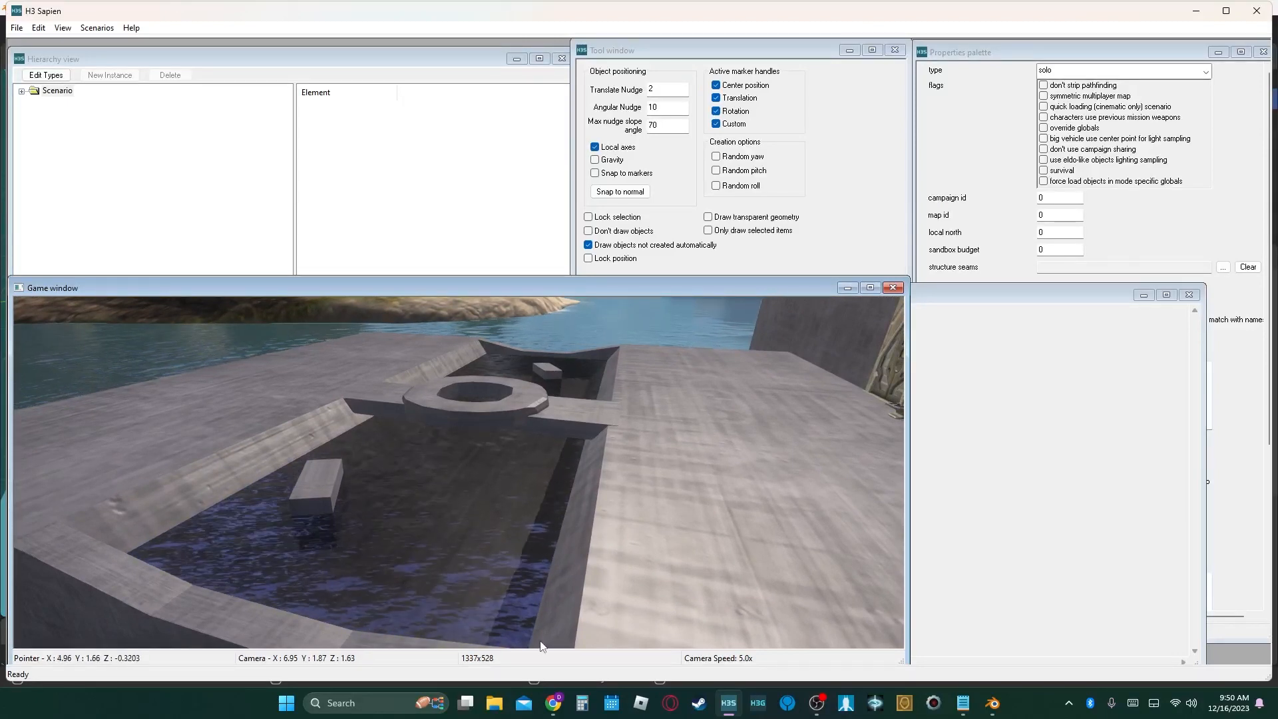
# Switch to Chrome and review the Water section of the H3 Blender level guide, covering its Visual and Physical parts.
pyautogui.click(554, 702)
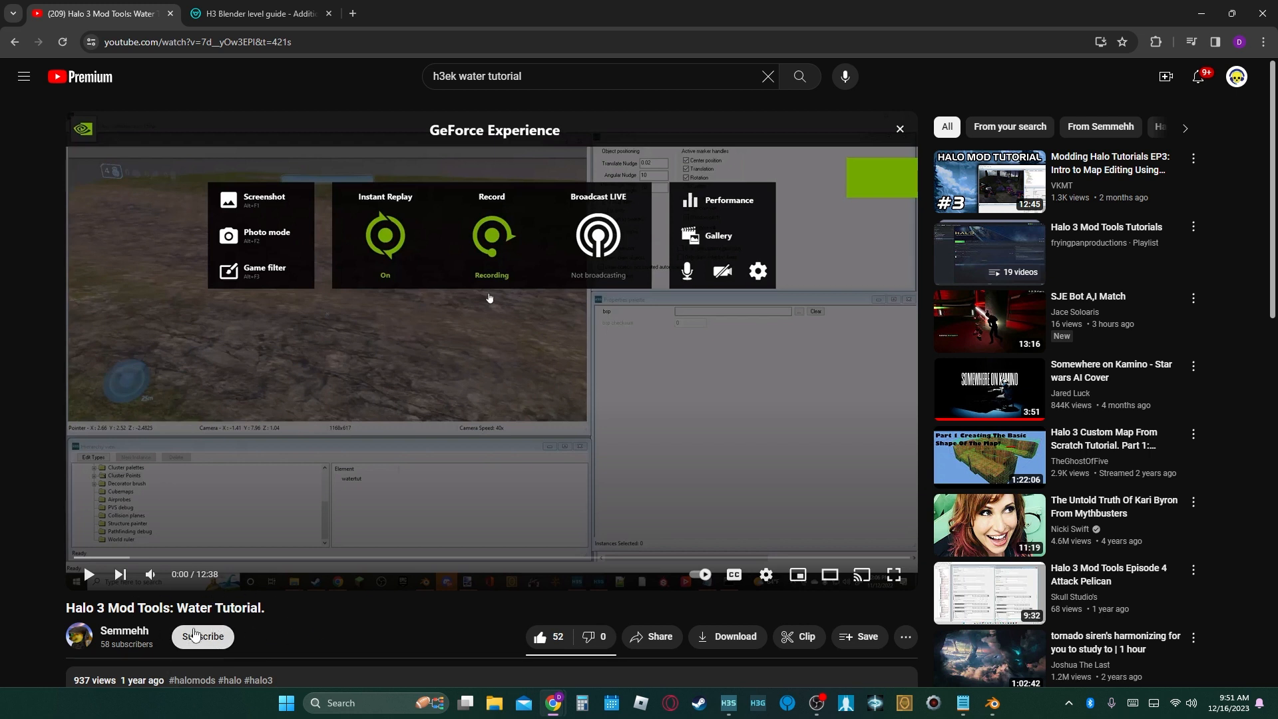
pyautogui.click(264, 15)
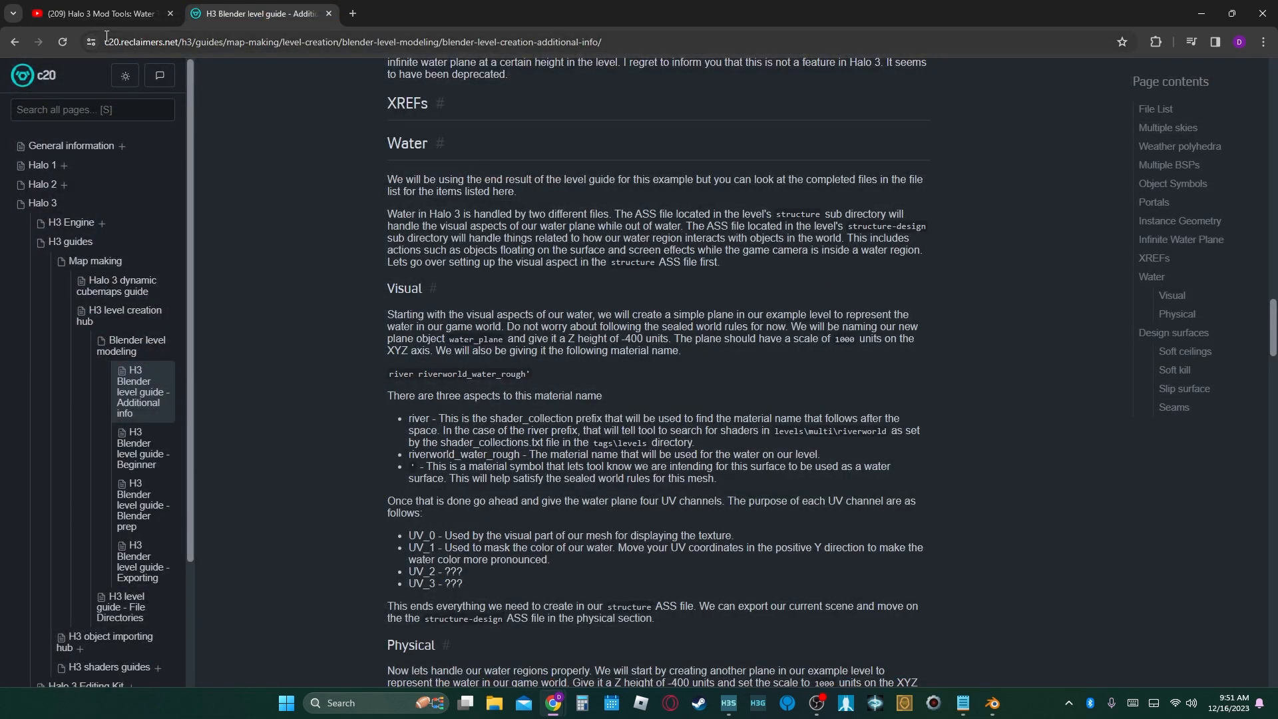
pyautogui.scroll(-15, 508, 253)
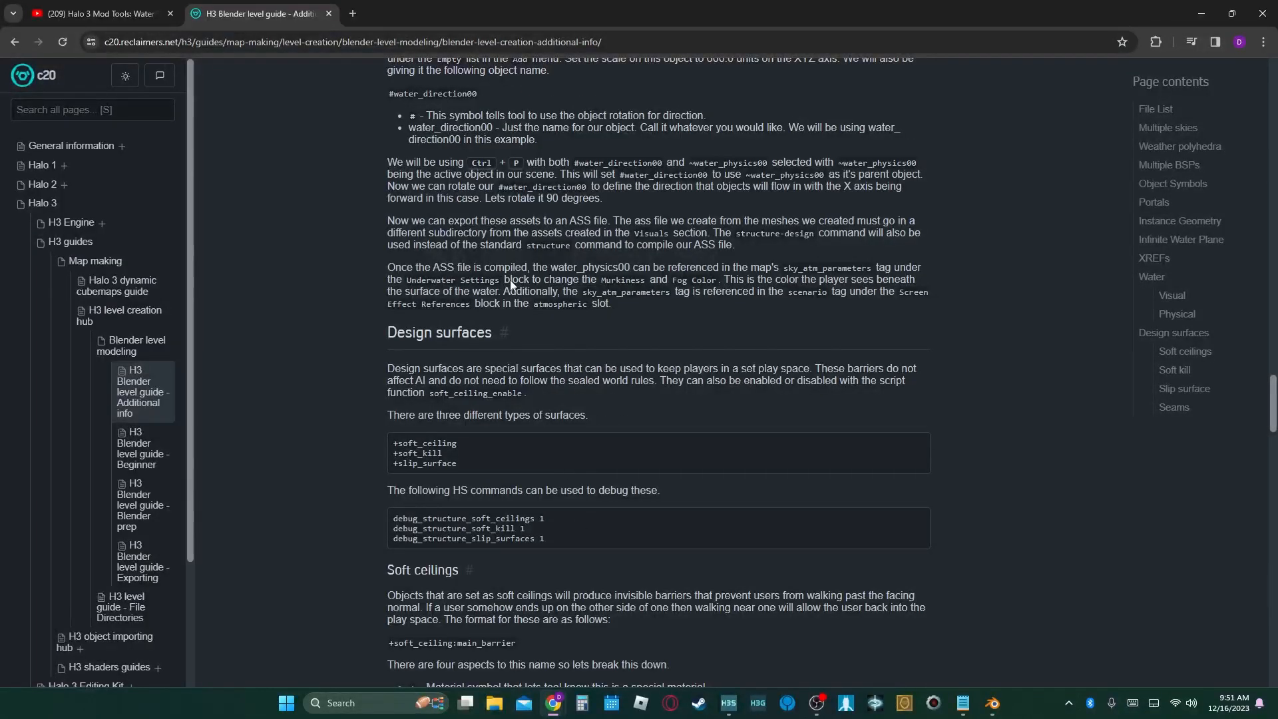
pyautogui.scroll(7, 570, 534)
pyautogui.scroll(2, 574, 539)
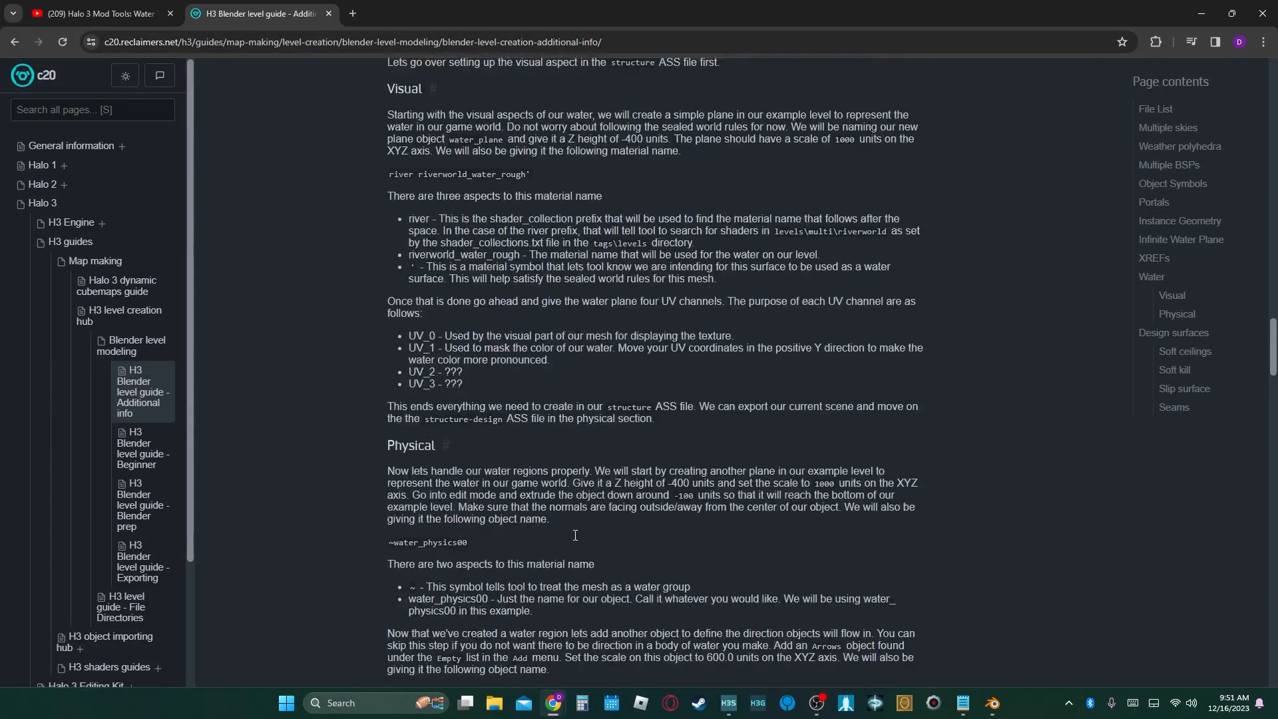
# Switch to Blender and add a cube at a 3D cursor point set on the concrete platform beside the pools.
pyautogui.click(992, 703)
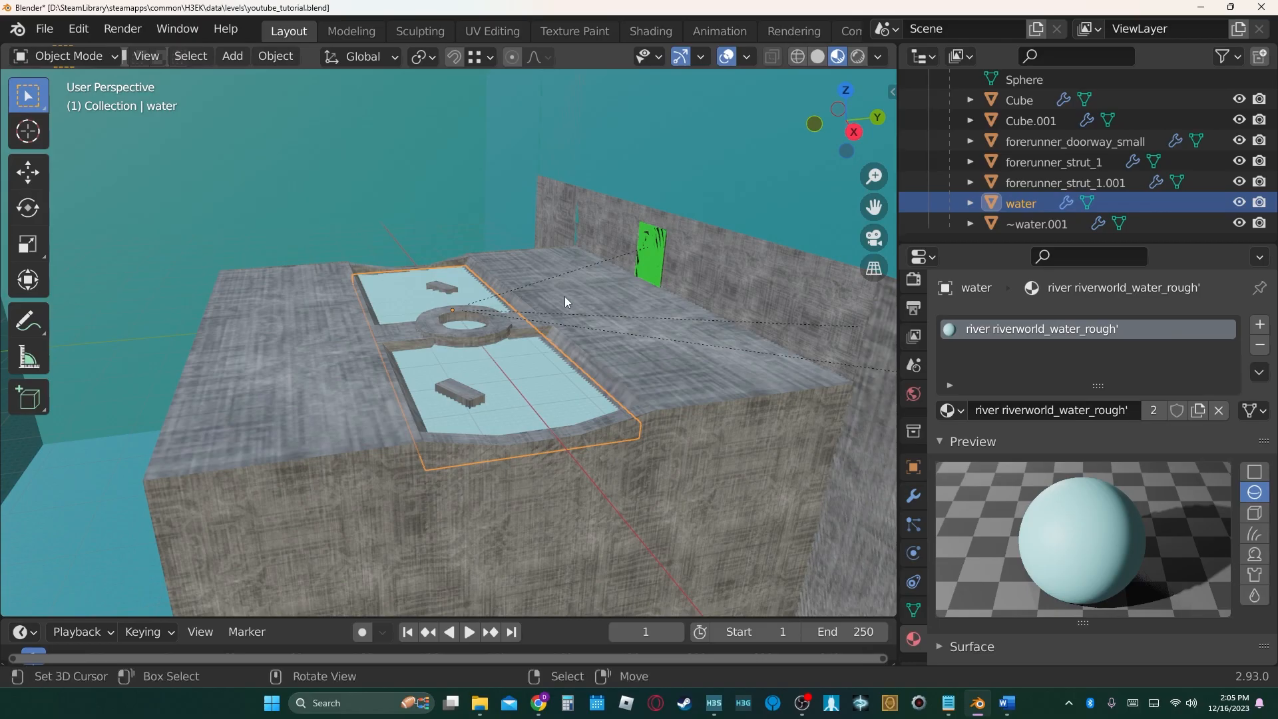
pyautogui.moveTo(575, 304); pyautogui.dragTo(450, 333, button='middle')
pyautogui.hotkey('shift', 'a')
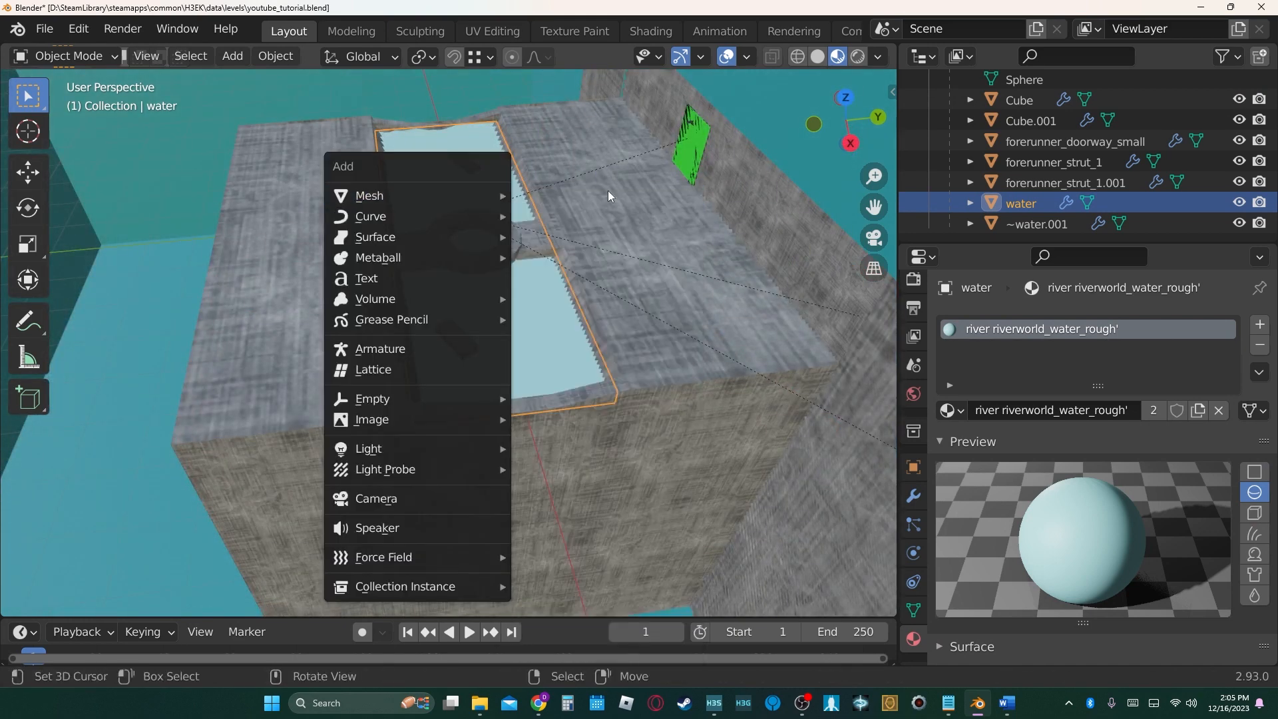
pyautogui.press('Escape')
pyautogui.keyDown('shift'); pyautogui.rightClick(565, 217); pyautogui.keyUp('shift')
pyautogui.hotkey('shift', 'a')
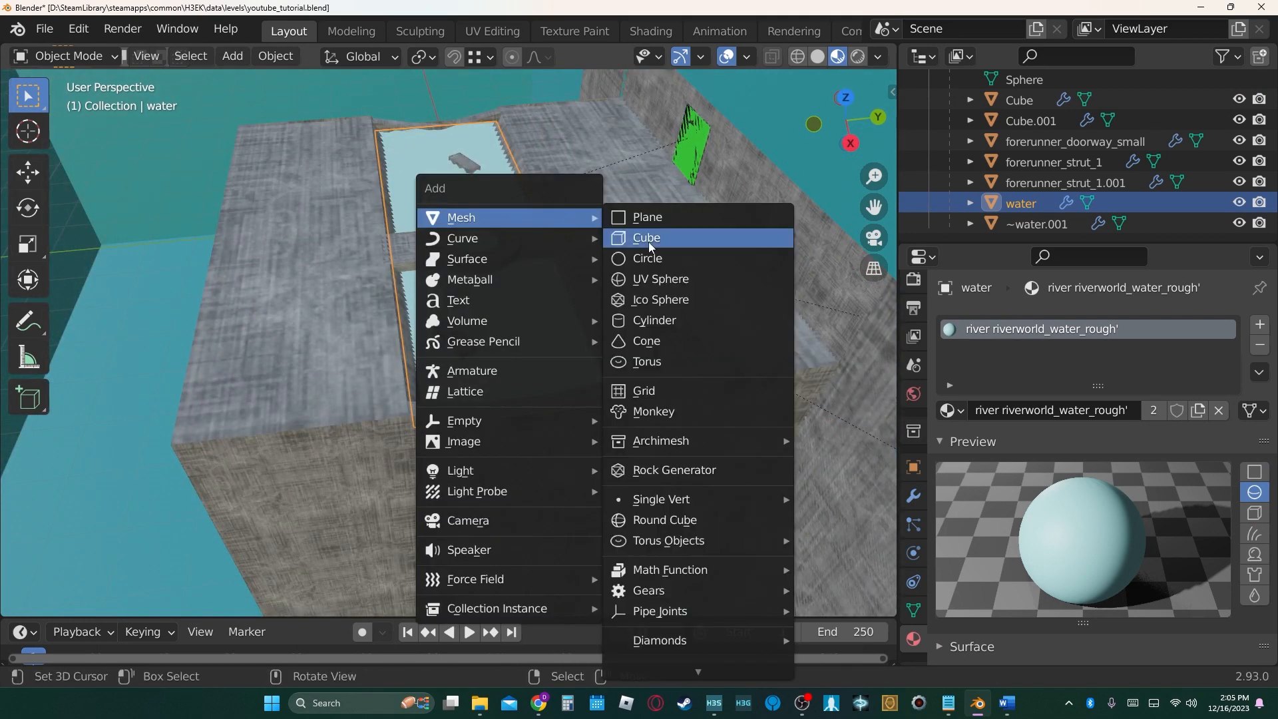
pyautogui.click(649, 241)
# Raise the new cube about 42 m along Z and scale it up uniformly by about 25.8.
pyautogui.press('g')
pyautogui.press('z')
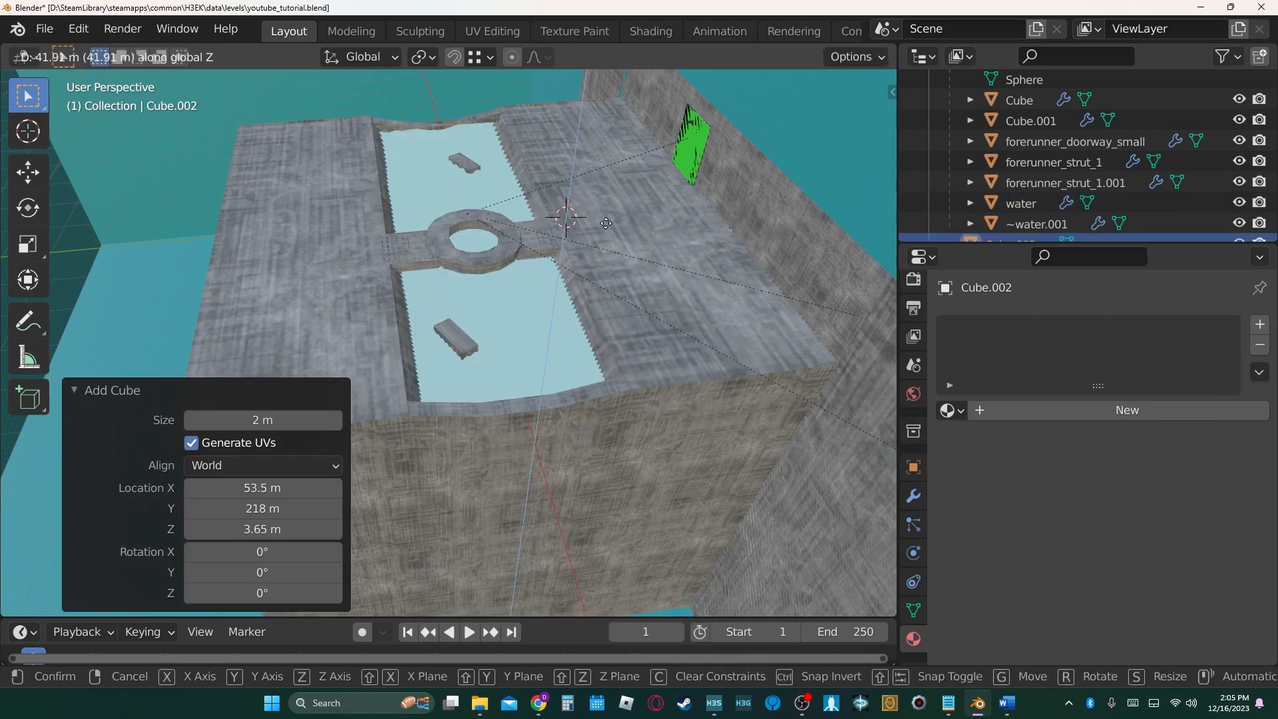
pyautogui.click(607, 225)
pyautogui.press('s')
pyautogui.click(774, 444)
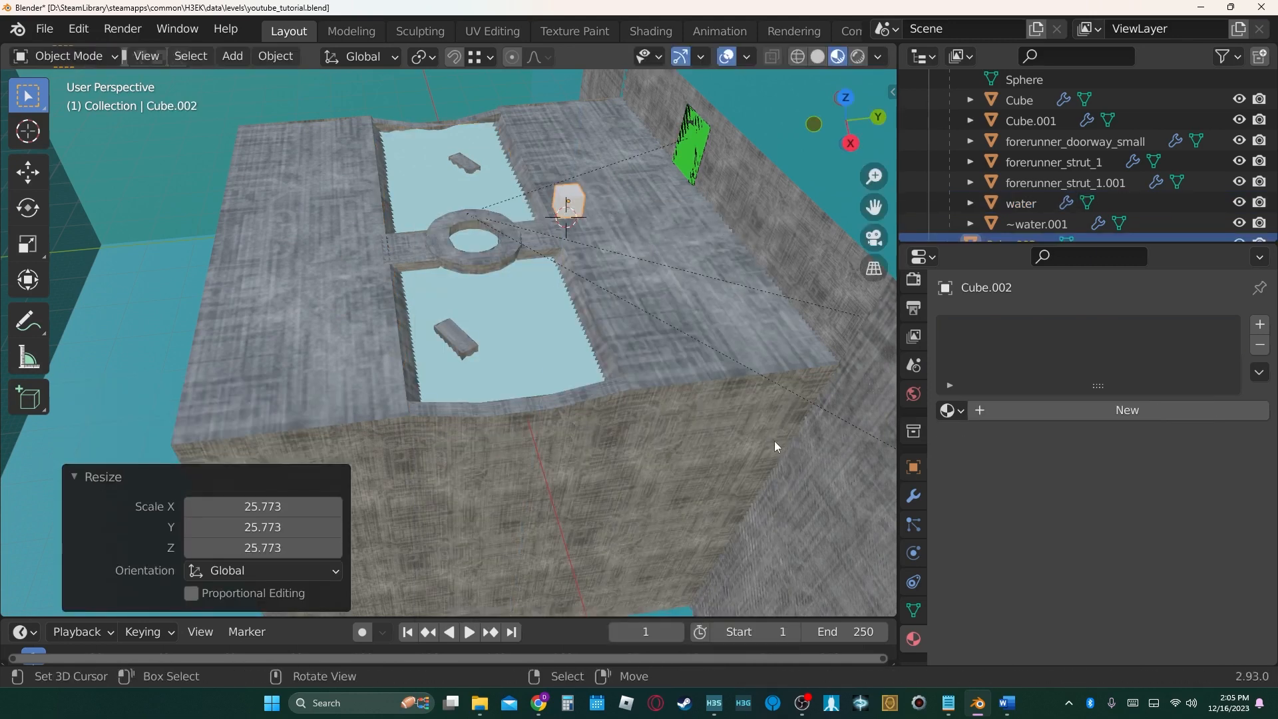
# Stretch the cube into a long slab by scaling it about 20.2 along X and about 3.8 along Y.
pyautogui.moveTo(569, 277); pyautogui.dragTo(445, 336, button='middle')
pyautogui.press('s')
pyautogui.press('x')
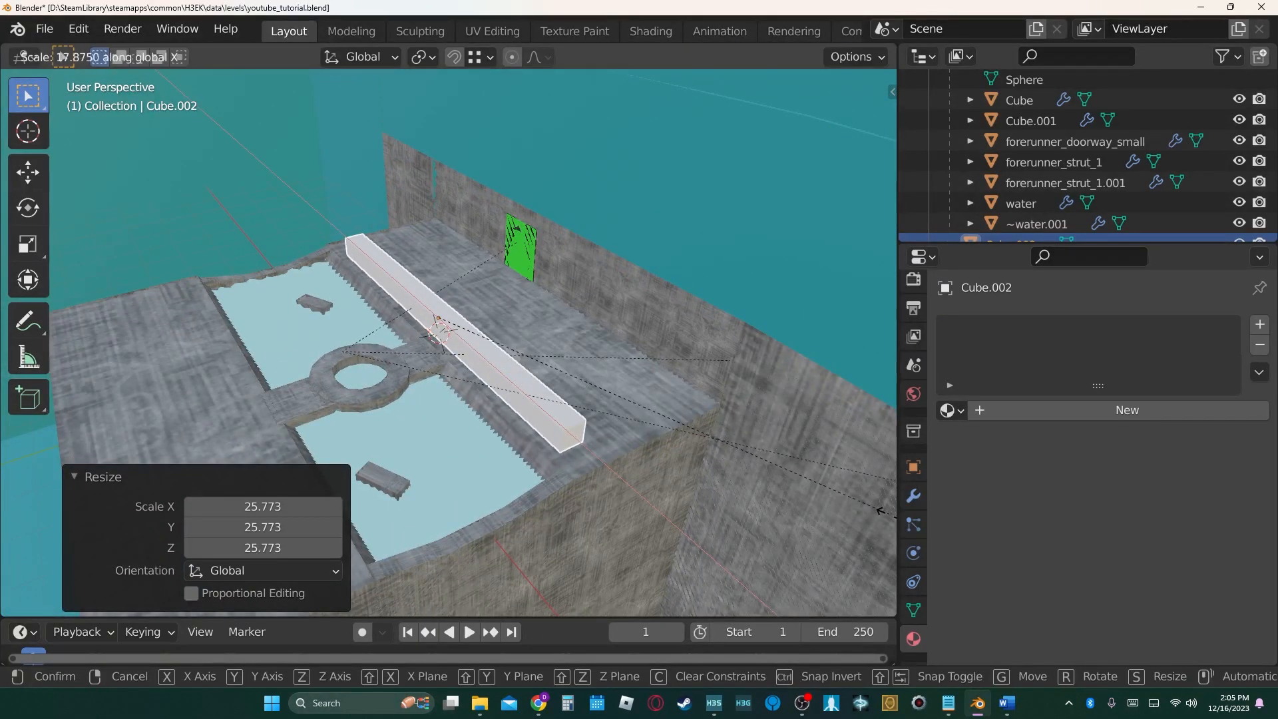
pyautogui.click(46, 544)
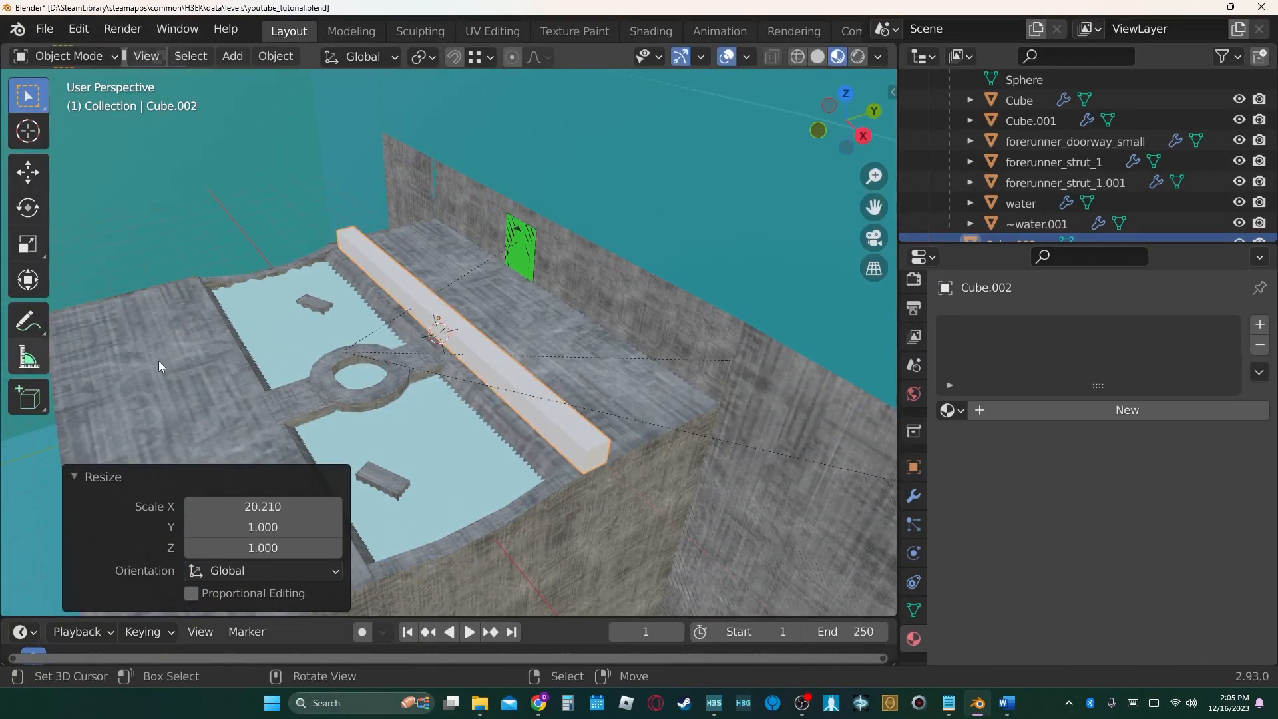
pyautogui.press('s')
pyautogui.press('y')
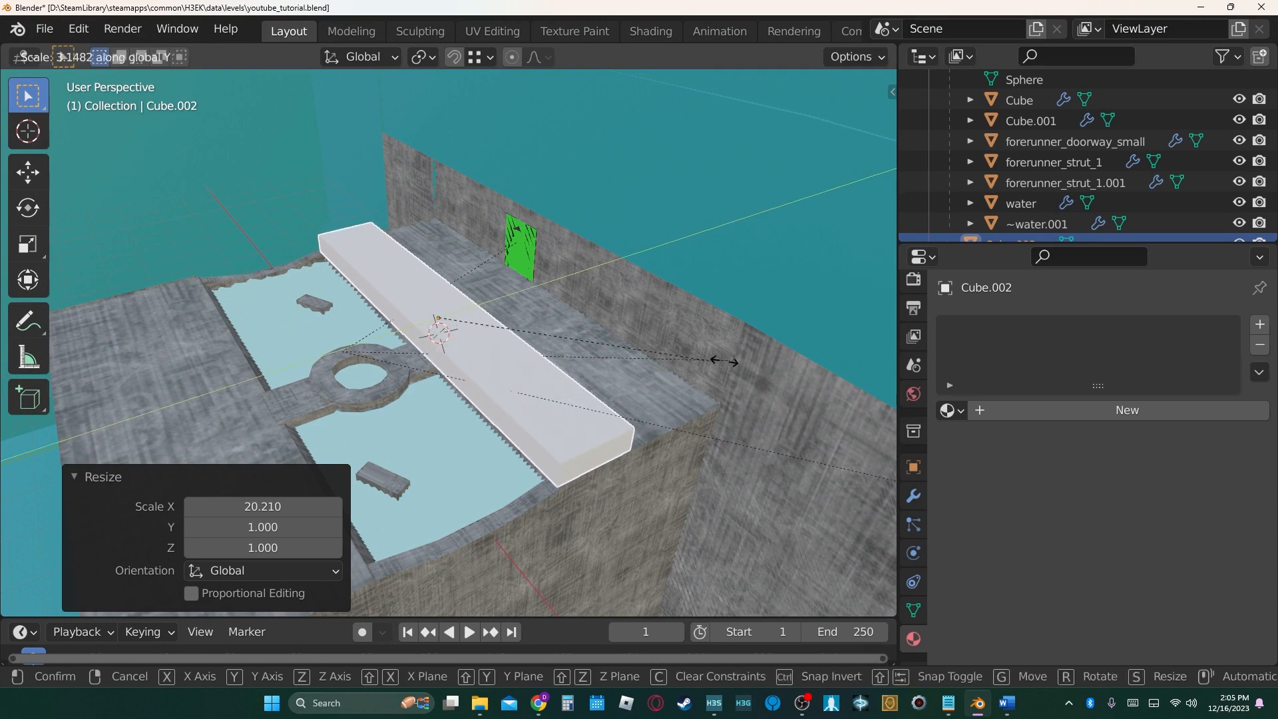
pyautogui.click(759, 360)
# Lower the slab about 58 m along Z and move it about -617 m along Y to the platform's far side.
pyautogui.press('g')
pyautogui.press('z')
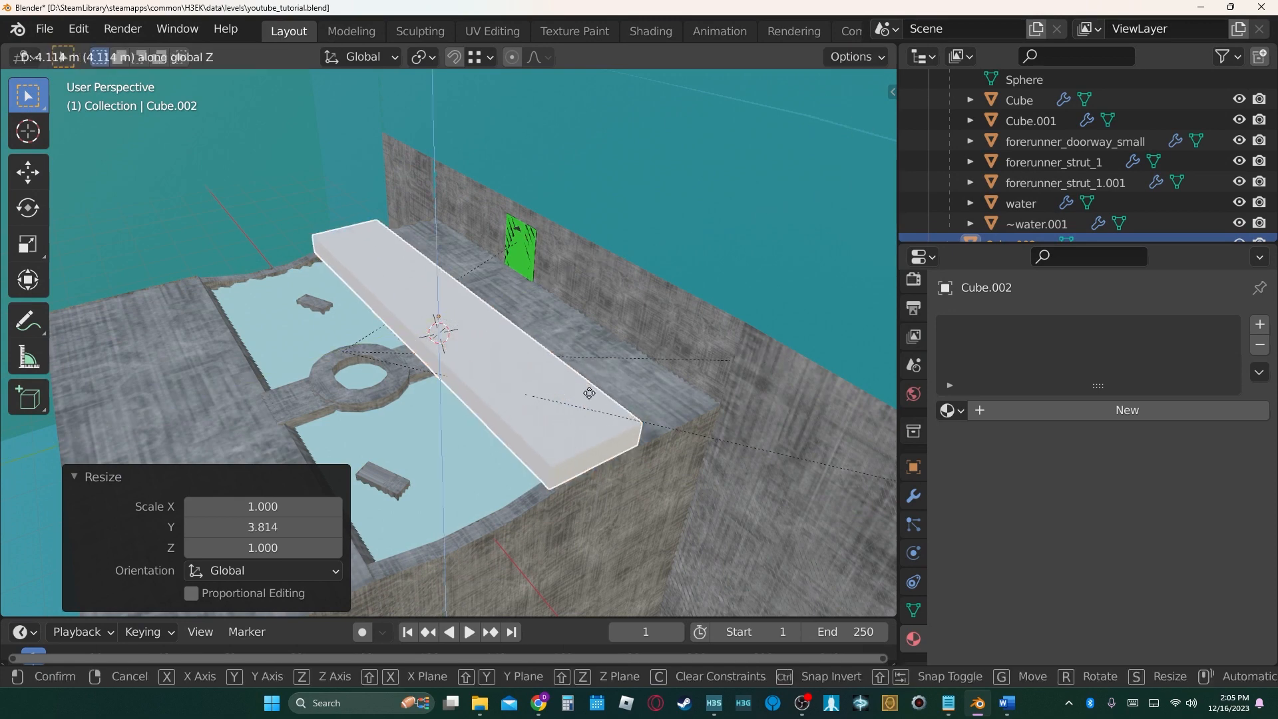
pyautogui.click(589, 396)
pyautogui.press('g')
pyautogui.press('y')
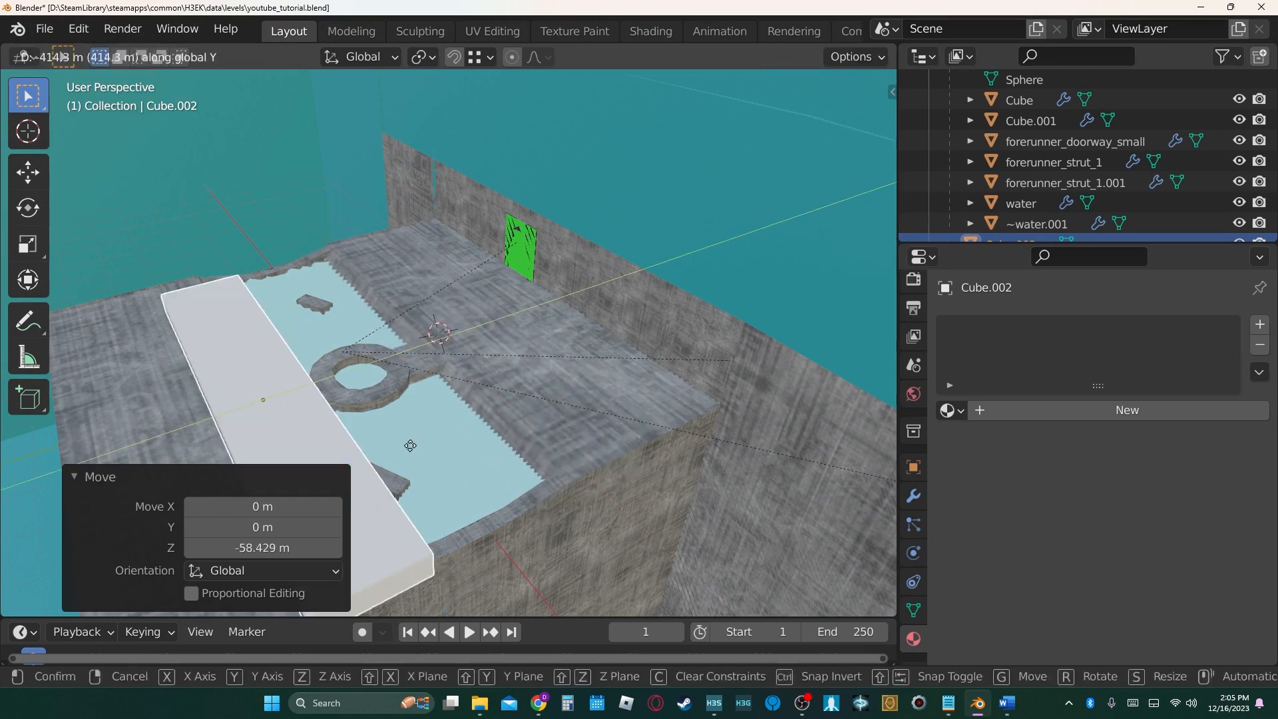
pyautogui.click(306, 469)
# Shift the slab about -64 m along X to line it up with the length of the platform.
pyautogui.press('KP_Decimal')
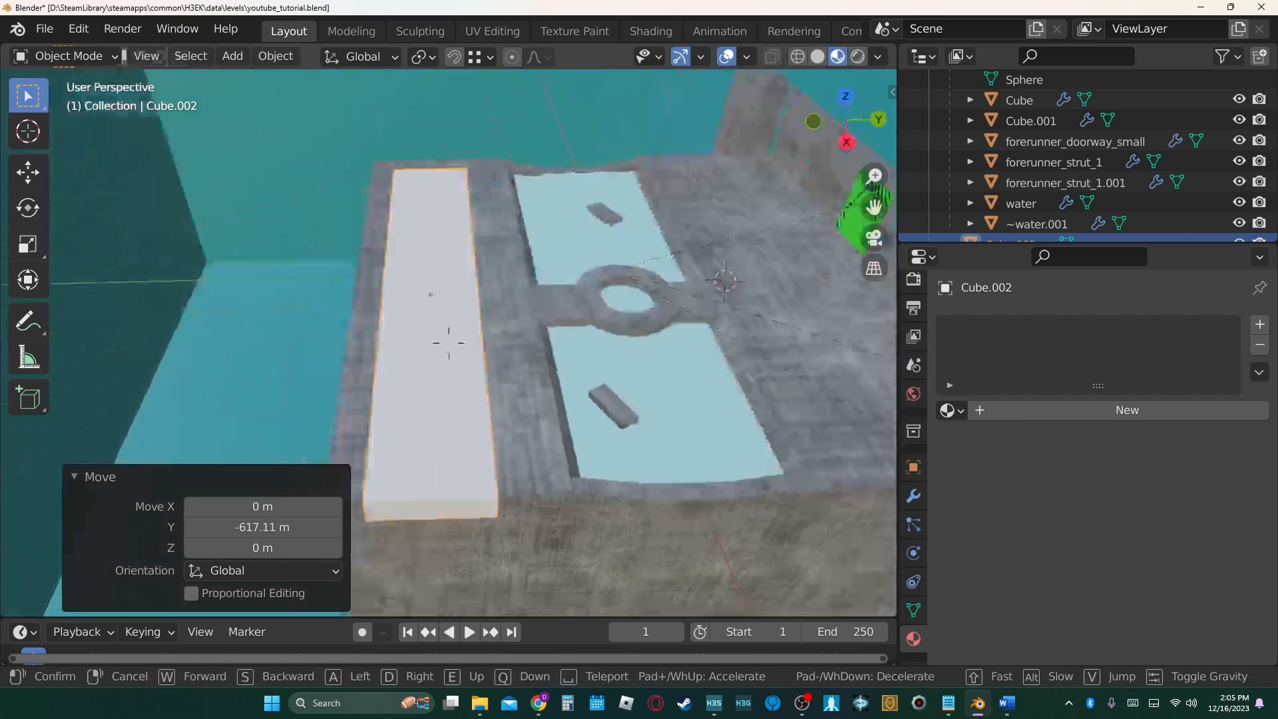
pyautogui.press('g')
pyautogui.press('z')
pyautogui.press('x')
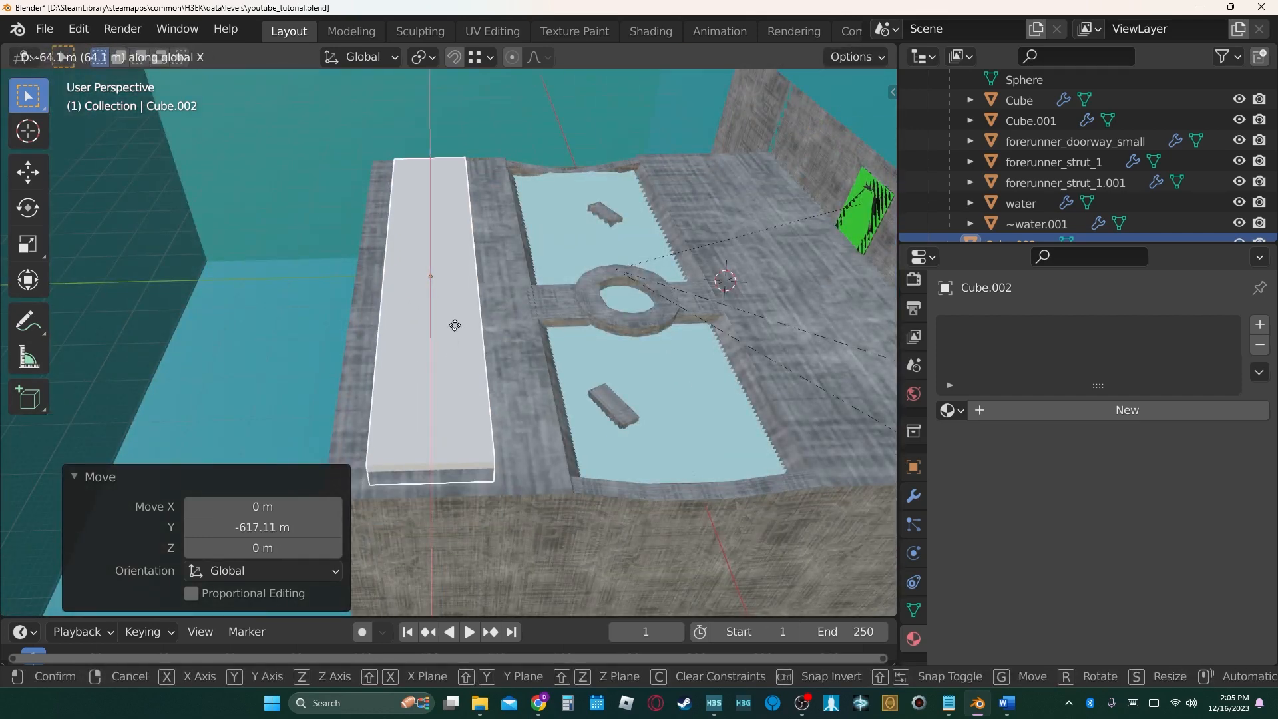
pyautogui.click(454, 325)
pyautogui.press('s')
pyautogui.press('x')
pyautogui.rightClick(457, 343)
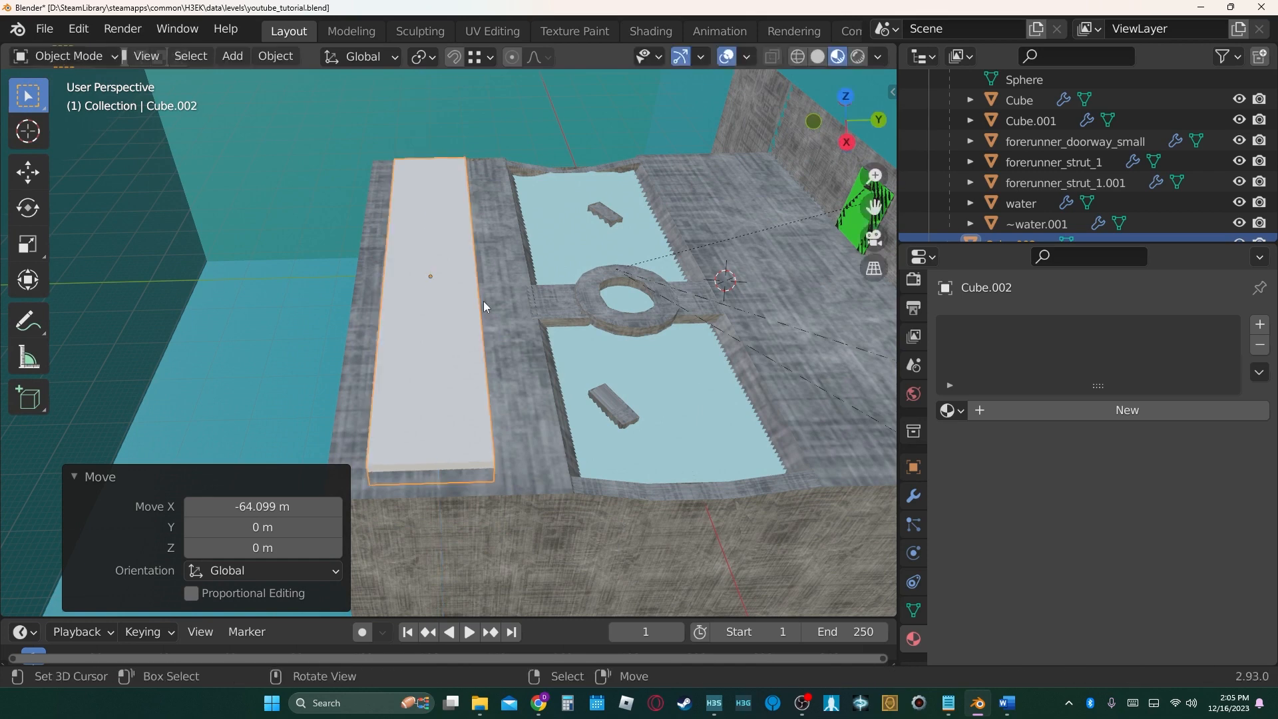
# Lower the slab about 6.1 m along Z into the platform surface.
pyautogui.hotkey('shift', '`')
pyautogui.press('w')
pyautogui.press('d')
pyautogui.click(449, 343)
pyautogui.press('g')
pyautogui.press('z')
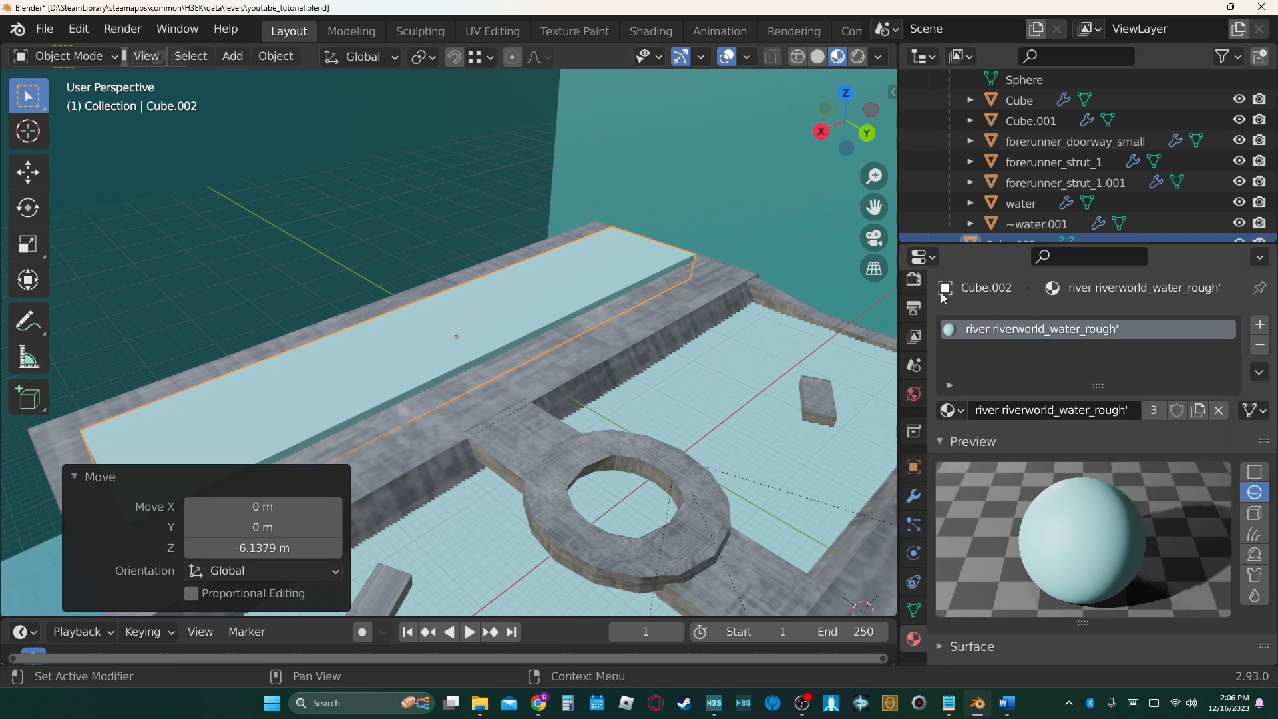
# Rename the slab object to water_source2.
pyautogui.scroll(-1, 985, 229)
pyautogui.doubleClick(999, 226)
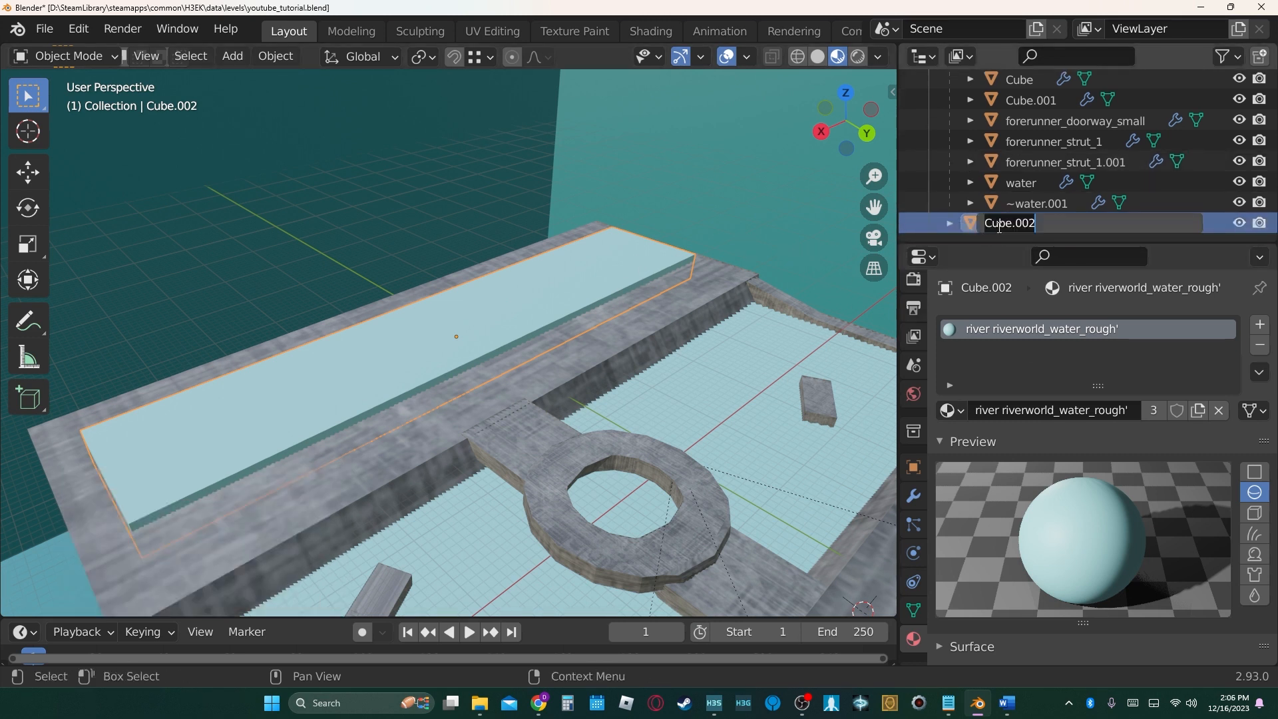
pyautogui.write('water_so')
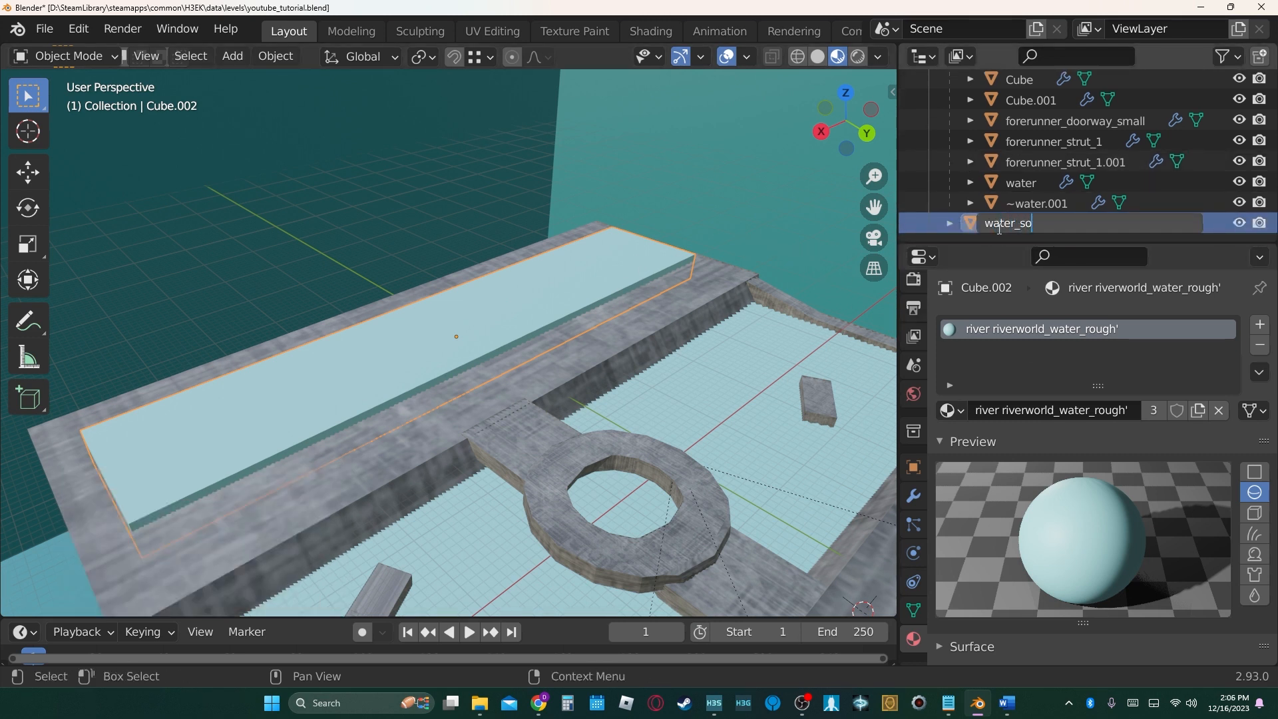
pyautogui.write('urce2')
pyautogui.press('Return')
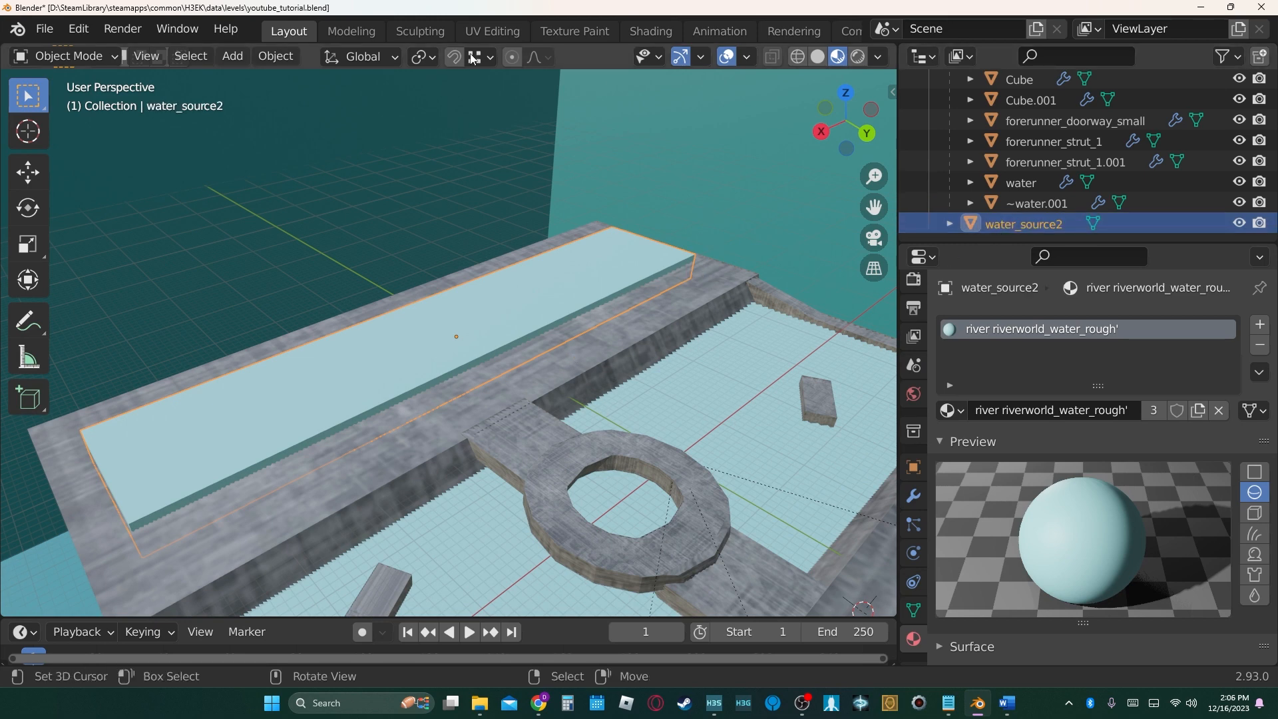
# Switch to the UV Editing workspace and unwrap the top face of water_source2.
pyautogui.click(493, 31)
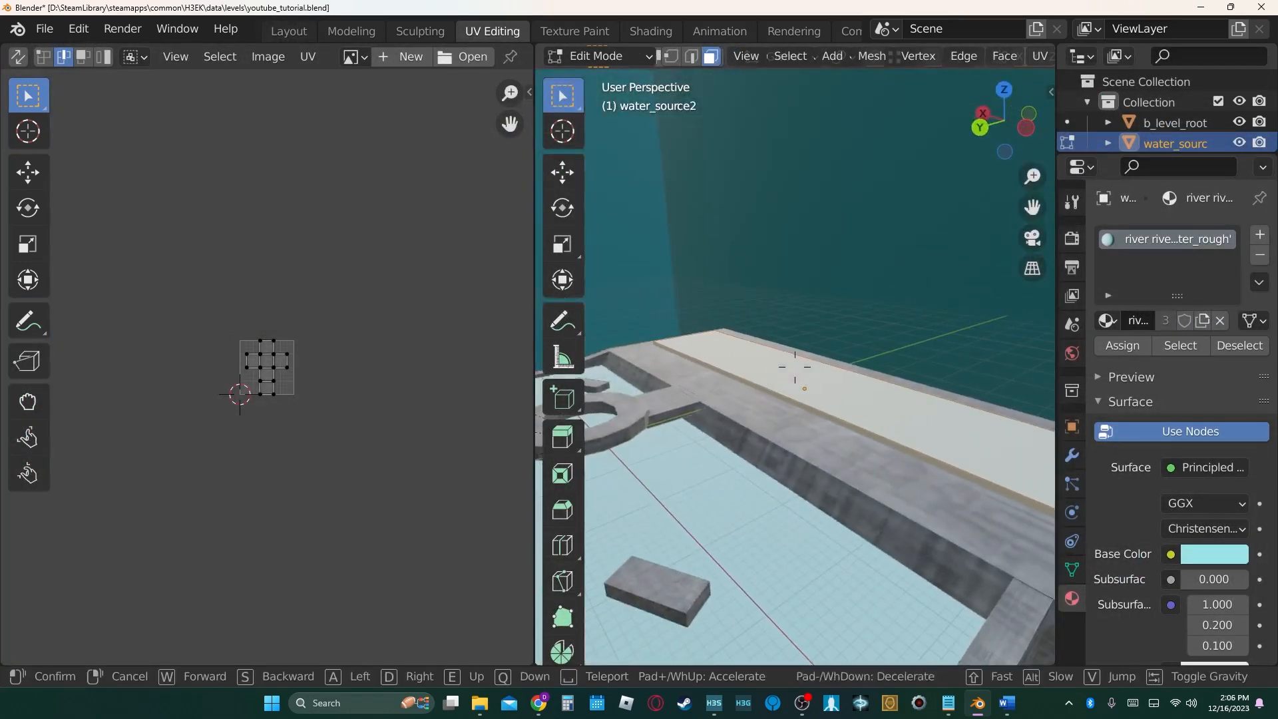
pyautogui.click(795, 366)
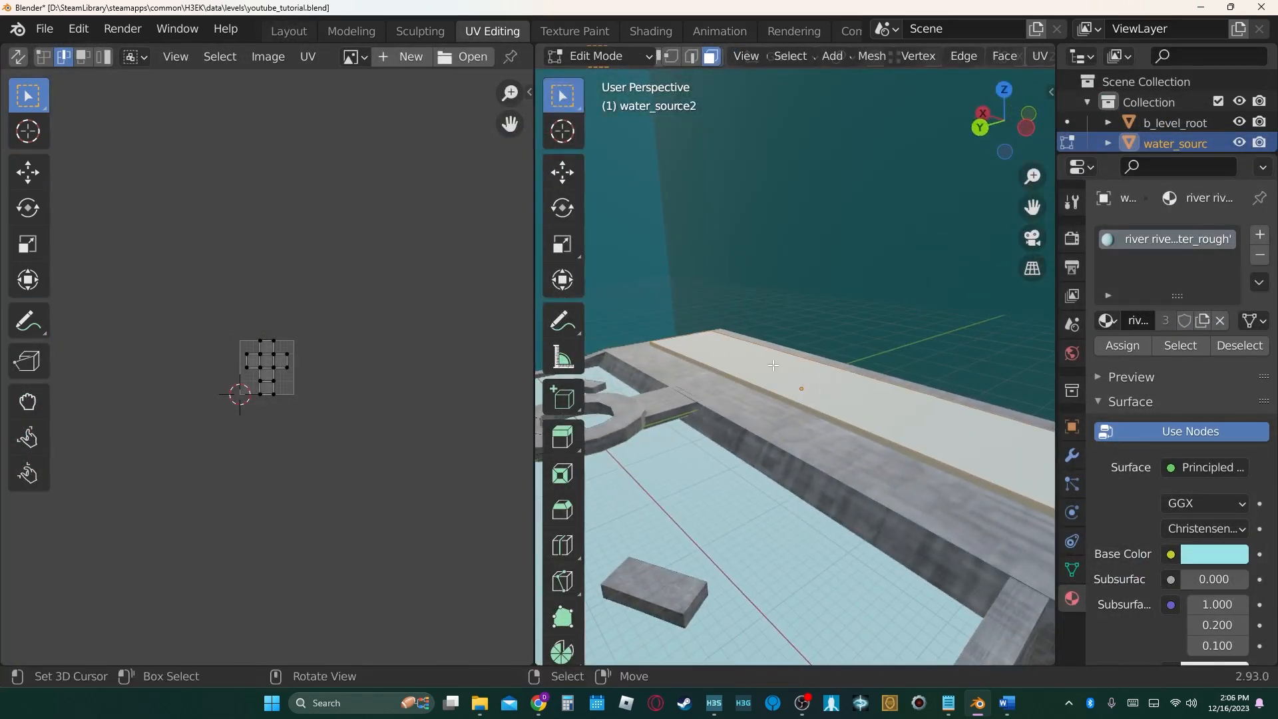
pyautogui.click(801, 384)
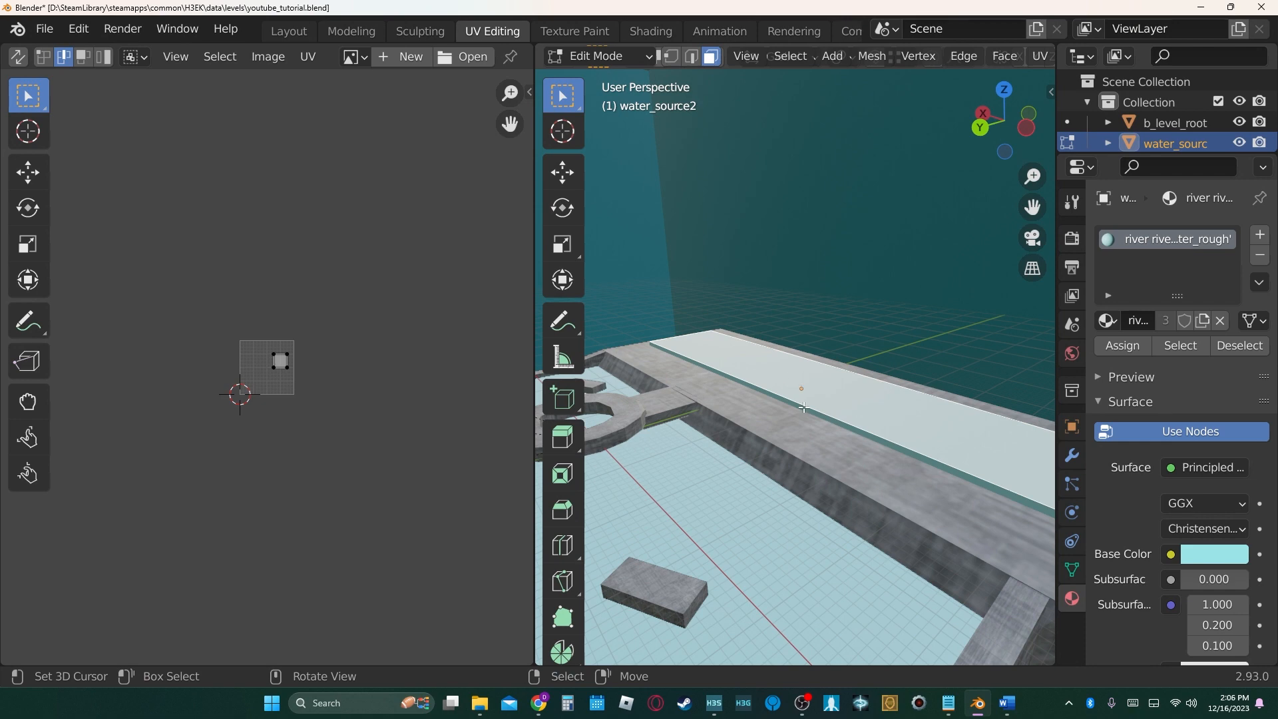
pyautogui.press('u')
pyautogui.click(802, 391)
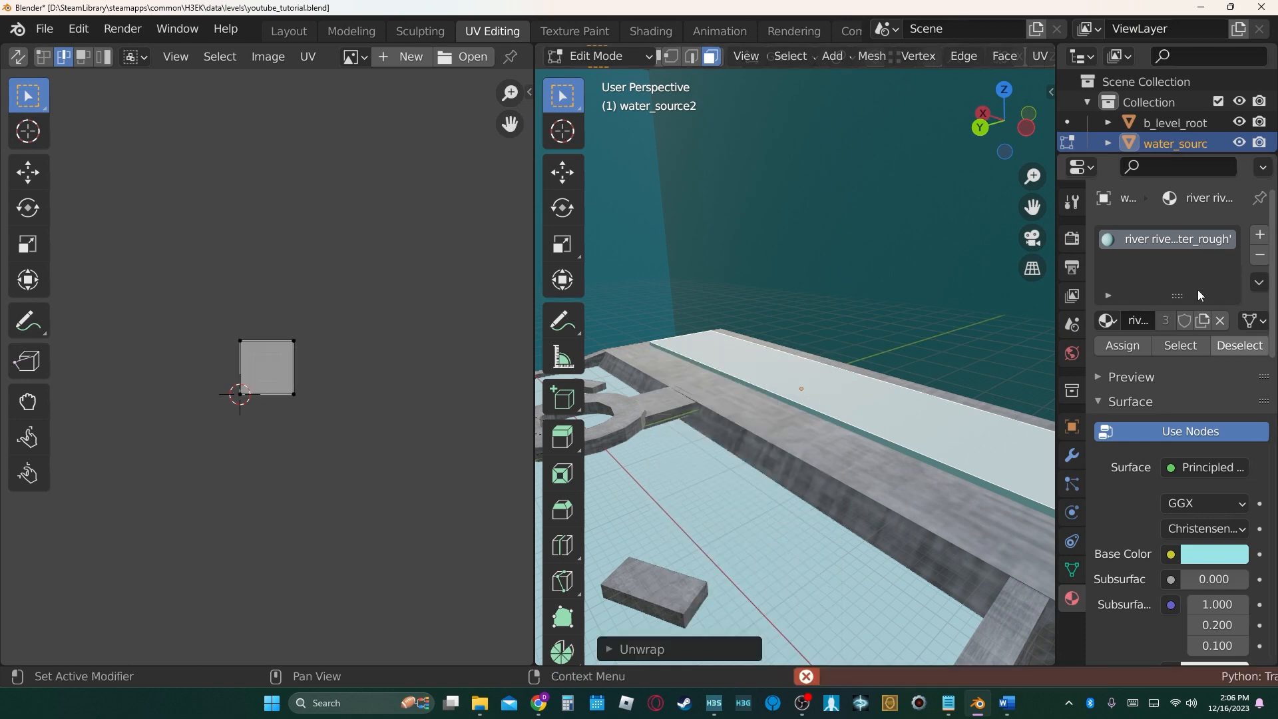
# Add three more UV maps to the water_source2 mesh.
pyautogui.scroll(-20, 1098, 537)
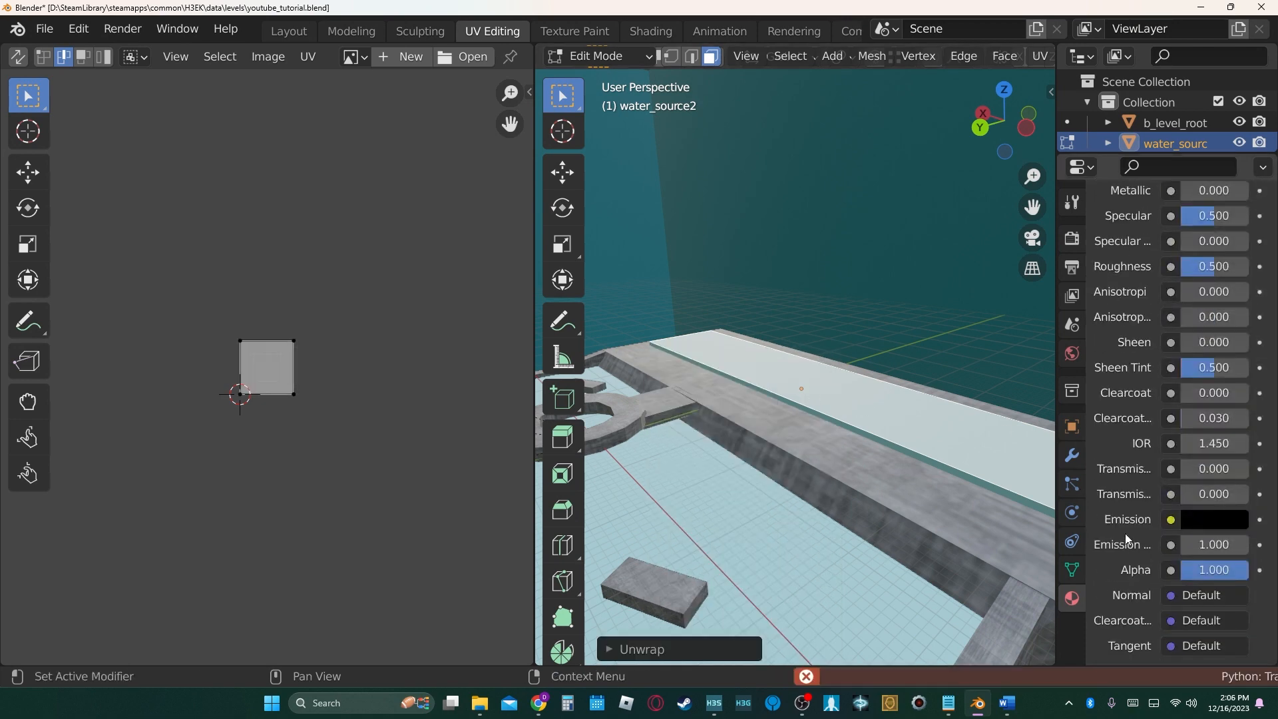
pyautogui.scroll(-3, 1108, 545)
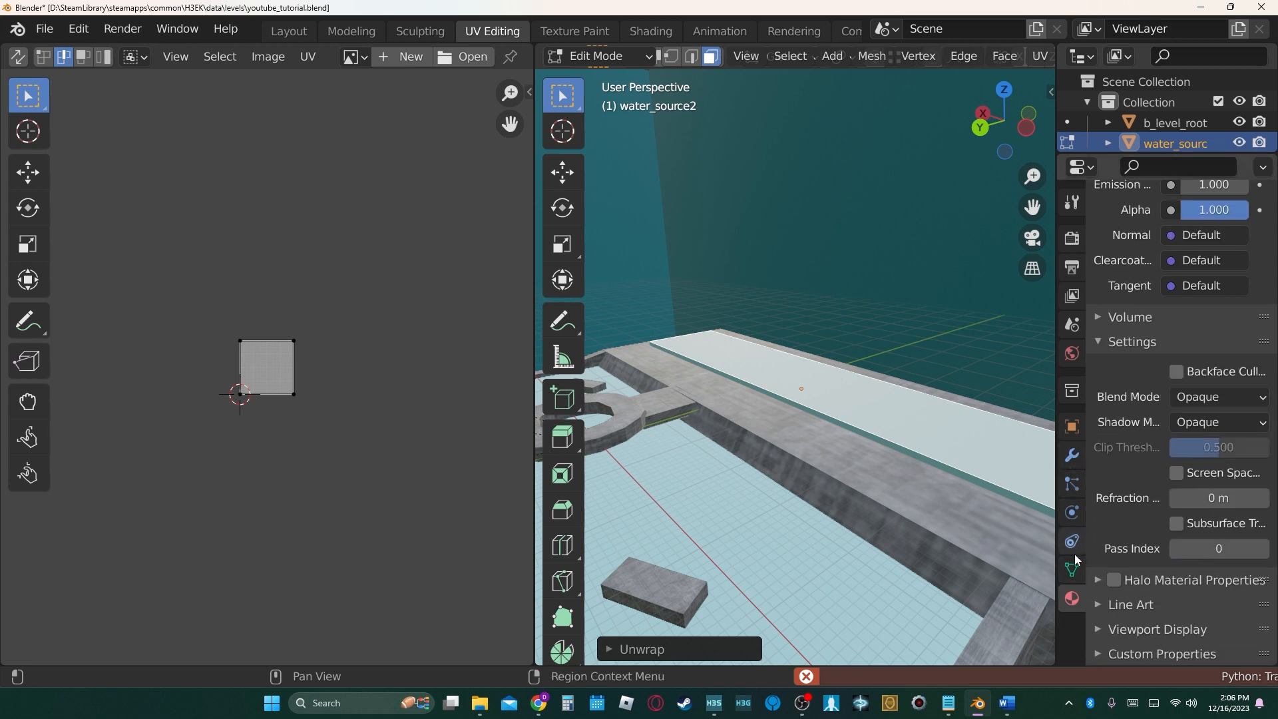
pyautogui.click(1076, 574)
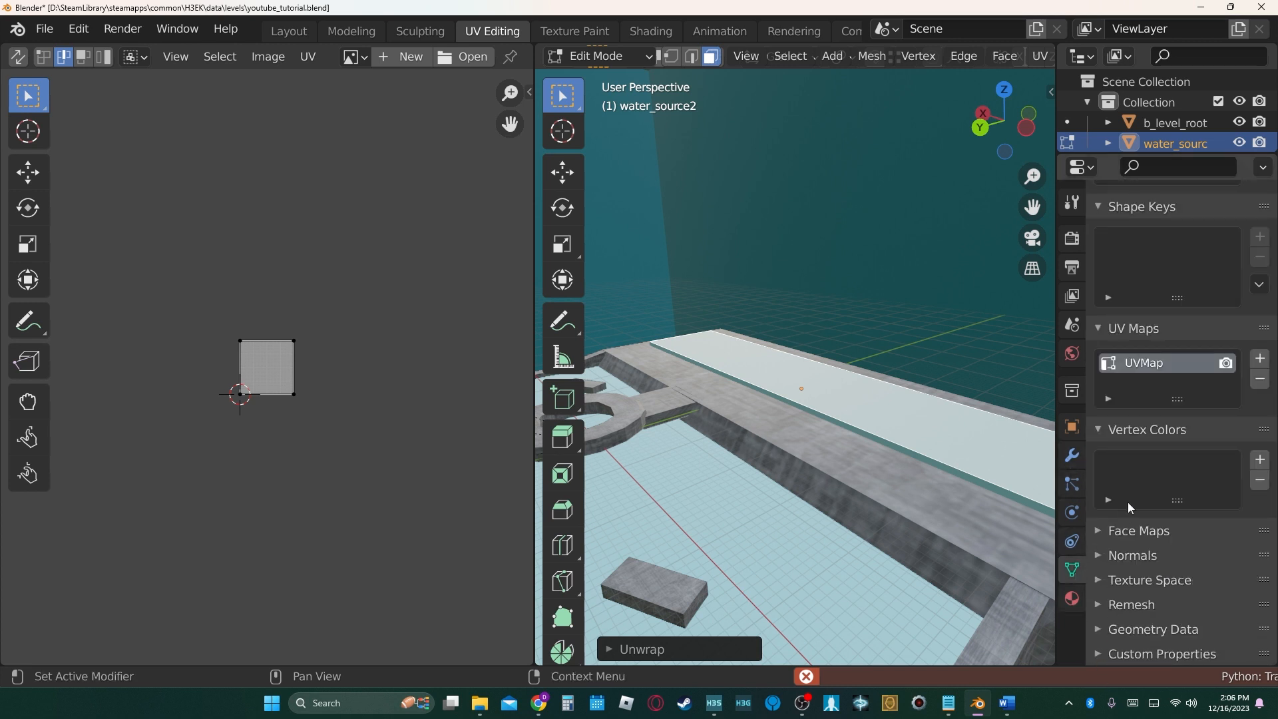
pyautogui.click(1260, 360)
pyautogui.click(1260, 360)
pyautogui.click(1260, 360)
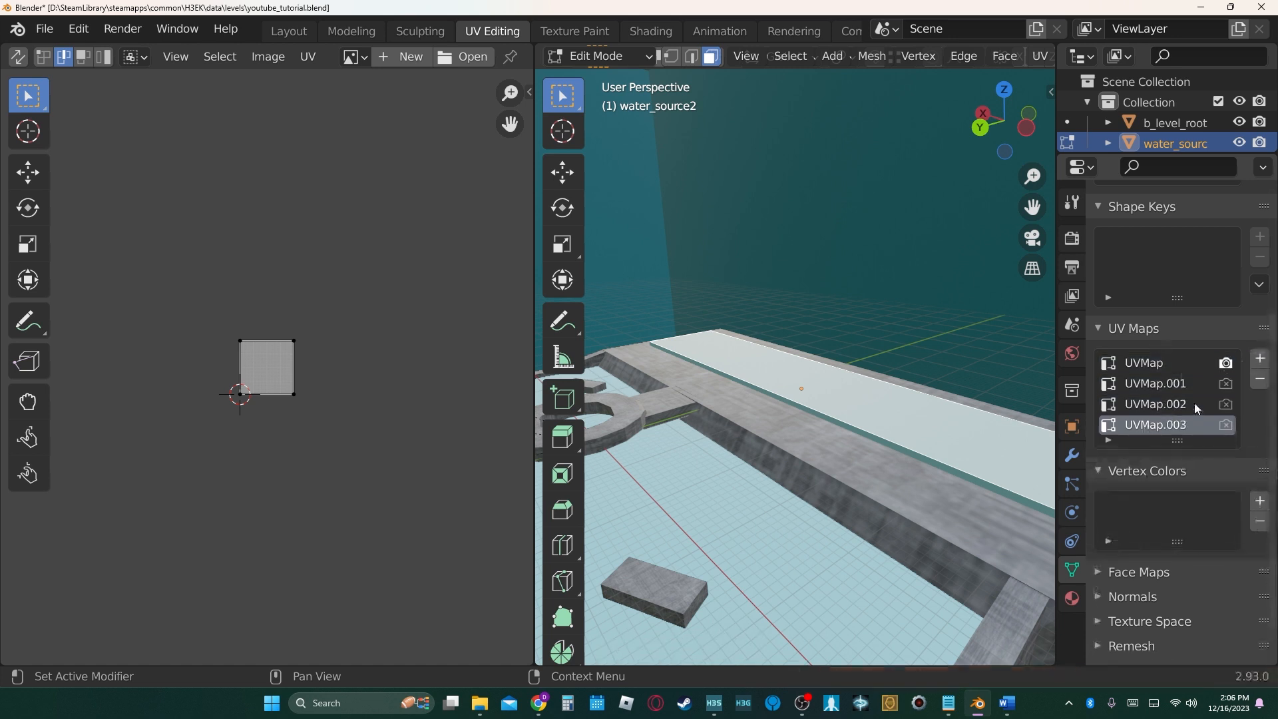
# Rename the mesh's first UV map to UV_0.
pyautogui.doubleClick(1151, 366)
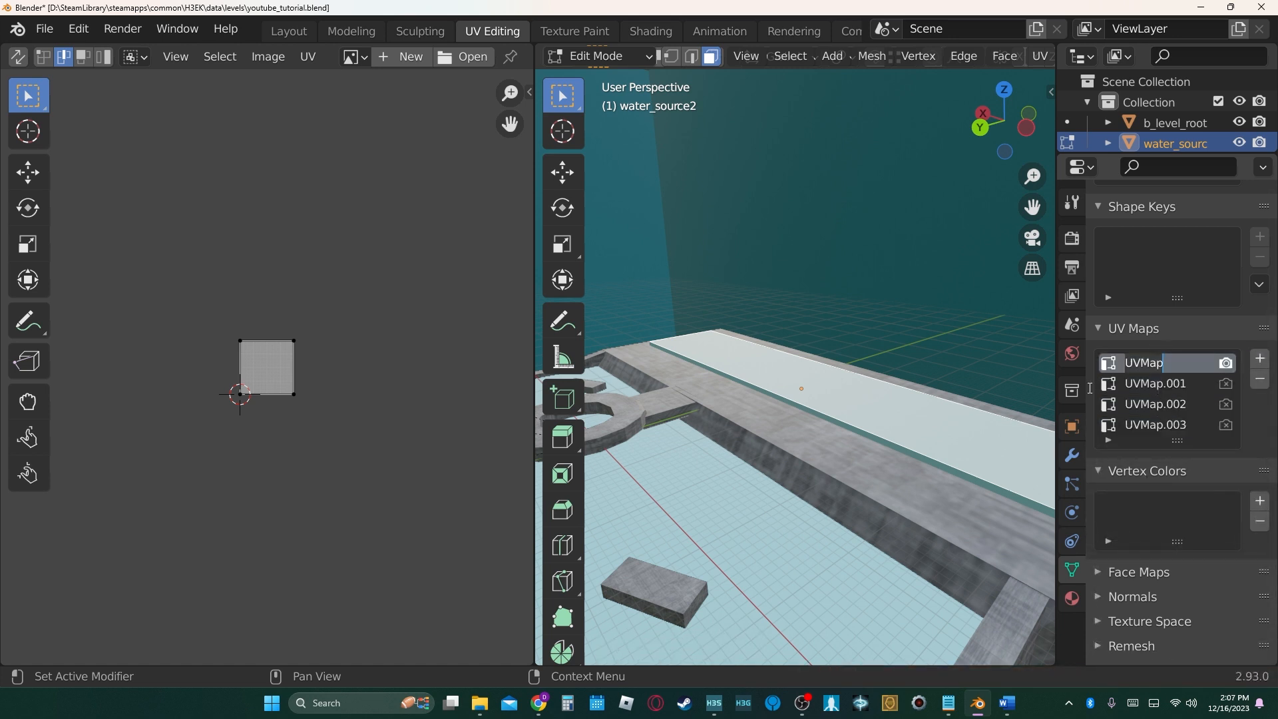
pyautogui.write('UV_1')
pyautogui.press('BackSpace')
pyautogui.write('0')
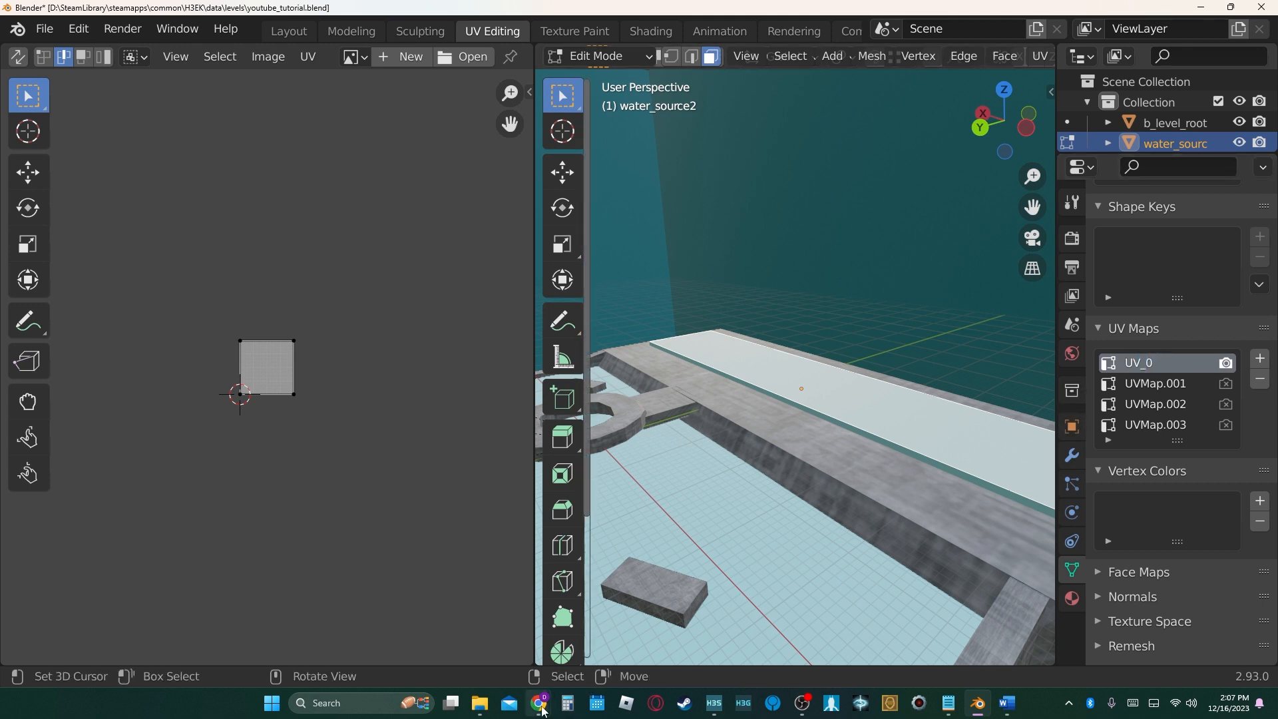
# Switch to Chrome and check the guide's description of the UV_0 to UV_3 channels for the water plane.
pyautogui.moveTo(539, 703)
pyautogui.click(597, 660)
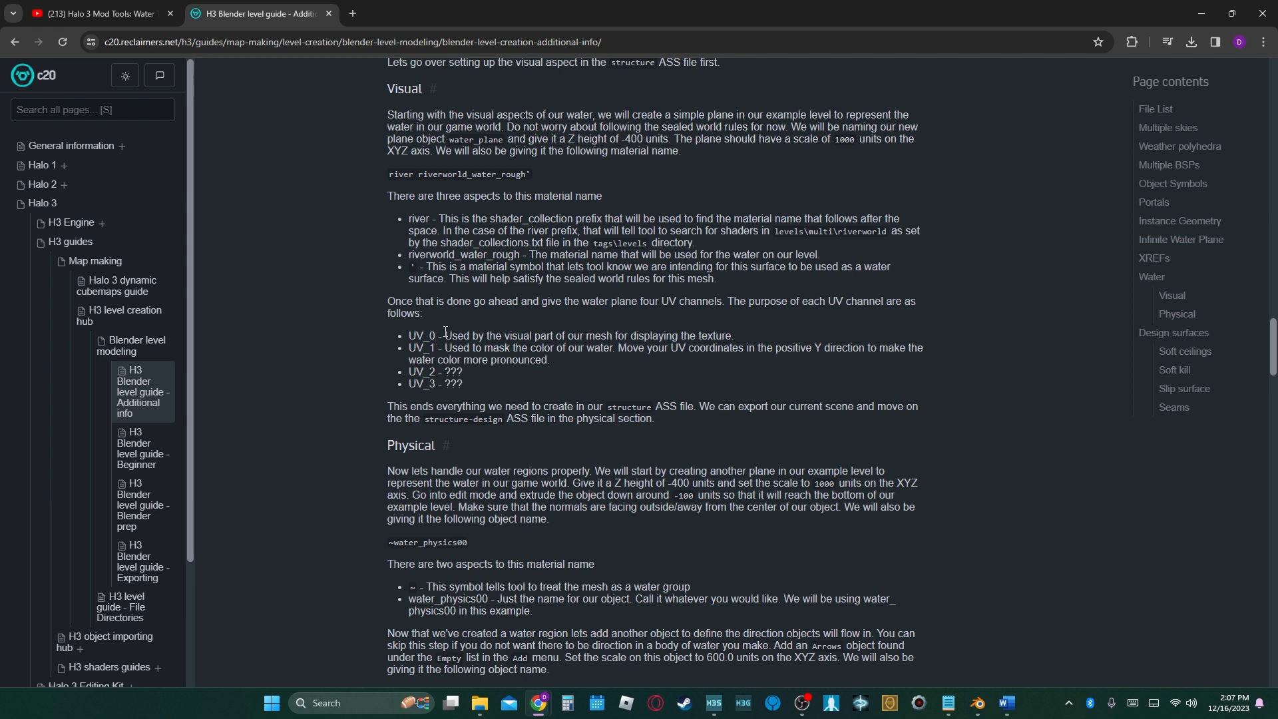
pyautogui.moveTo(414, 329); pyautogui.dragTo(479, 329)
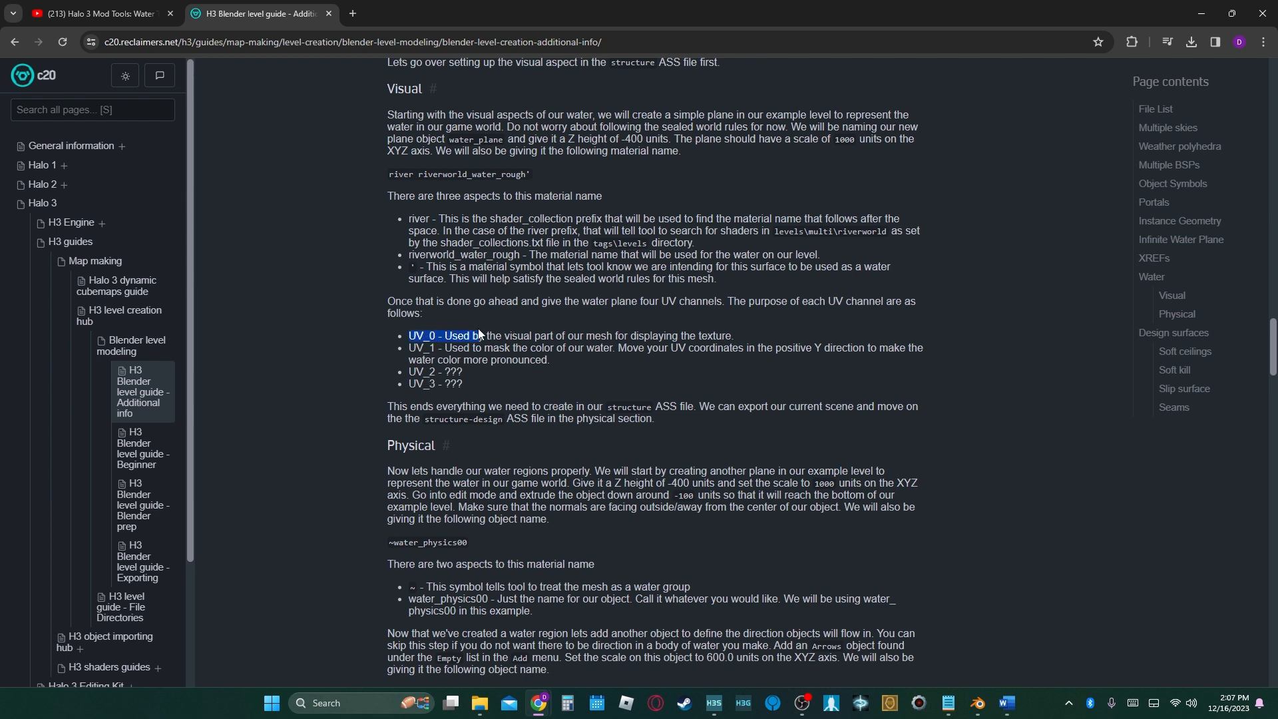
pyautogui.click(743, 329)
# Return to Blender and rename the remaining three UV maps UV_1, UV_2 and UV_3.
pyautogui.click(977, 703)
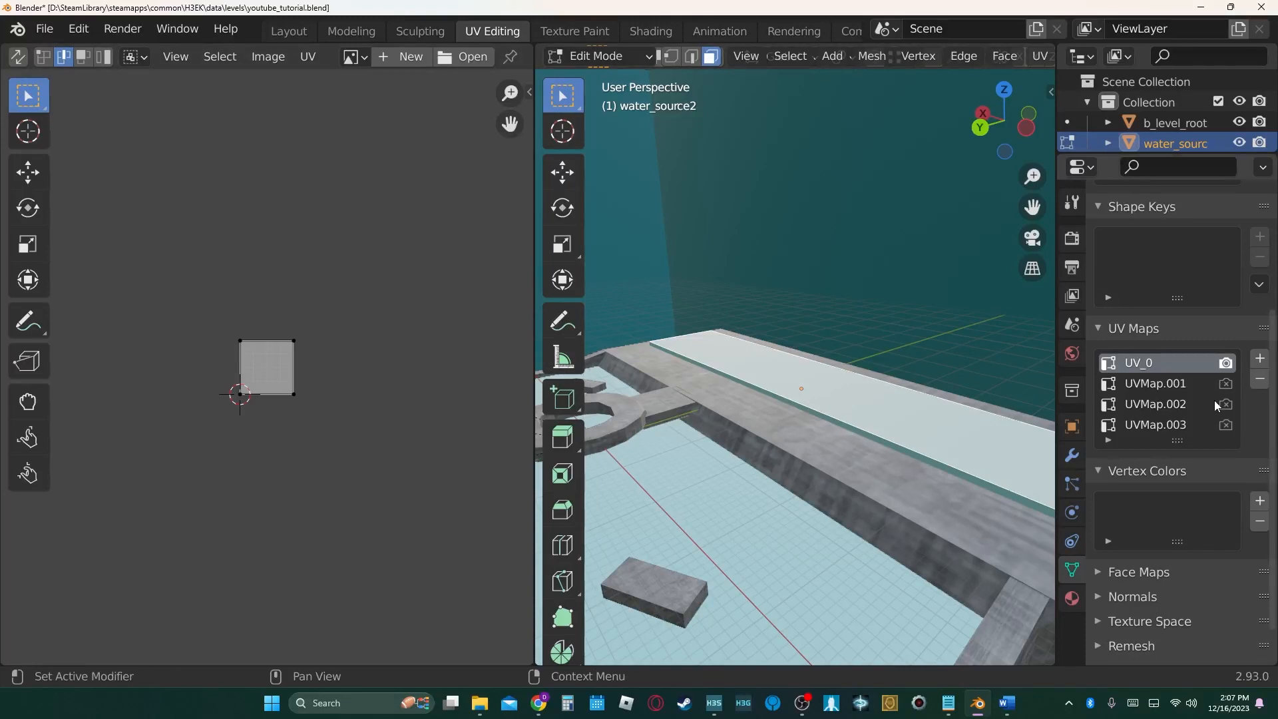
pyautogui.click(1158, 385)
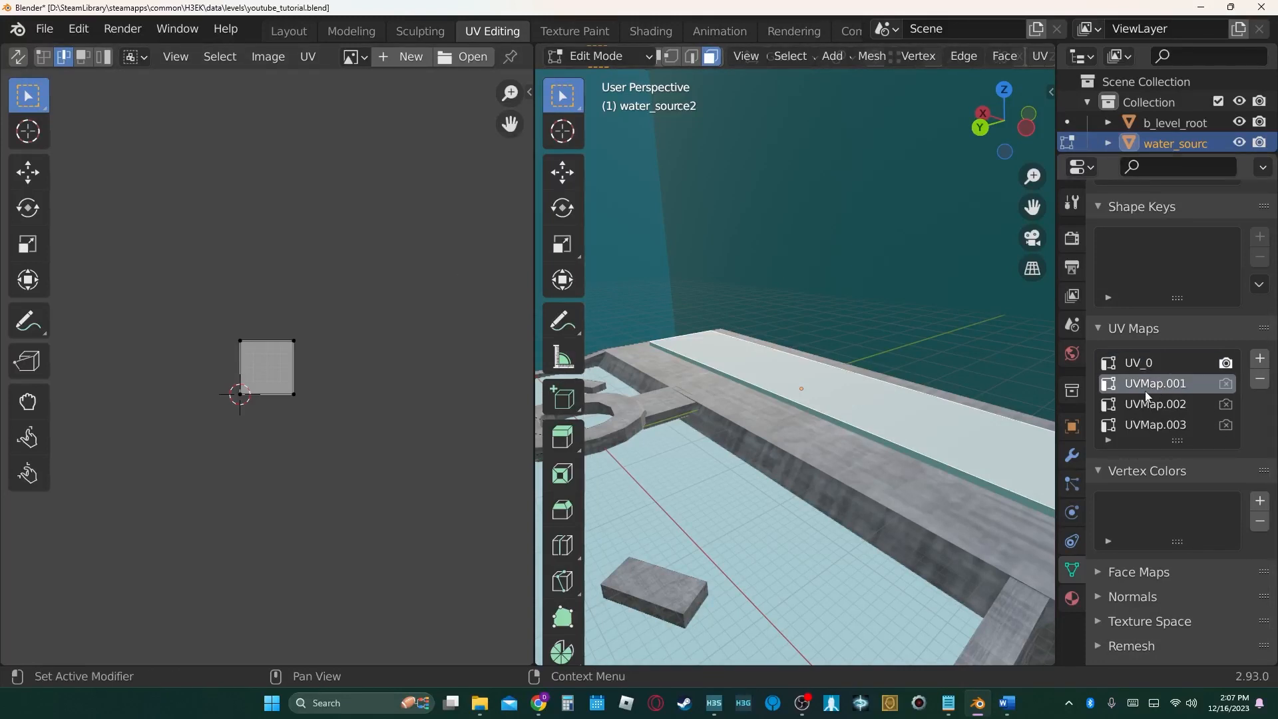
pyautogui.doubleClick(1155, 380)
pyautogui.write('UV_')
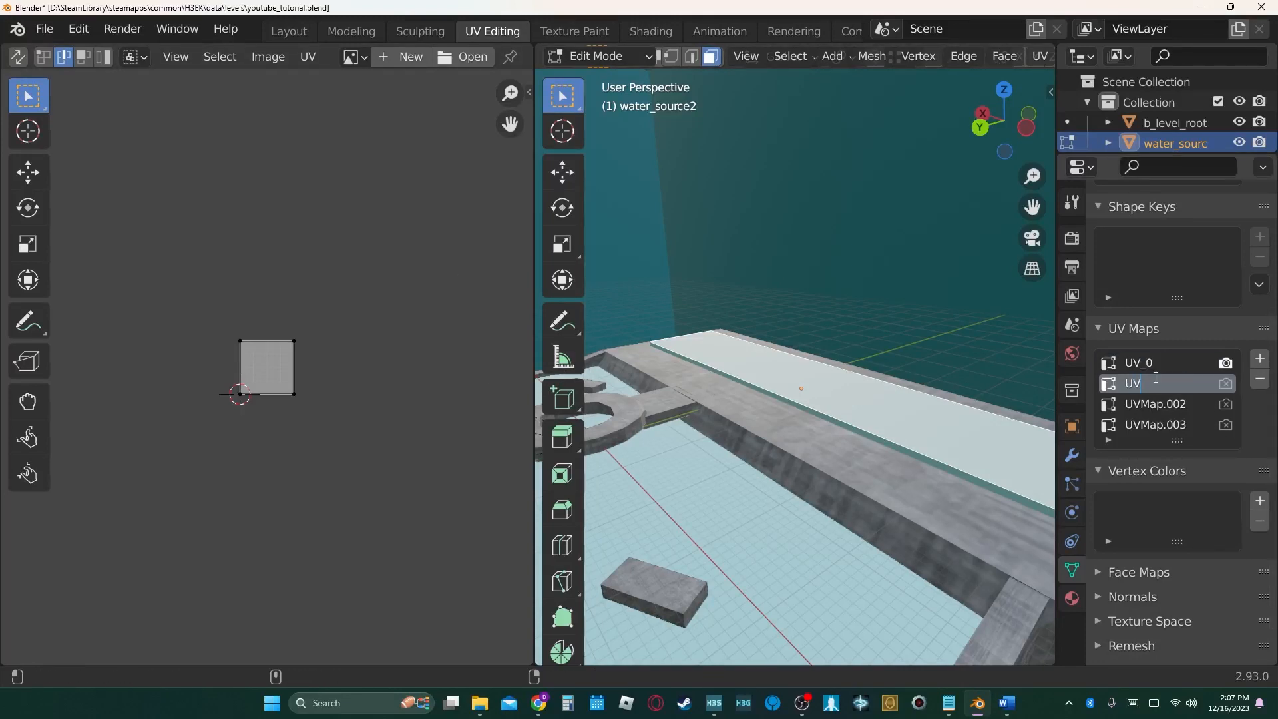
pyautogui.write('1')
pyautogui.press('Tab')
pyautogui.write('UV_2')
pyautogui.press('Tab')
pyautogui.write('UV_3')
pyautogui.press('Return')
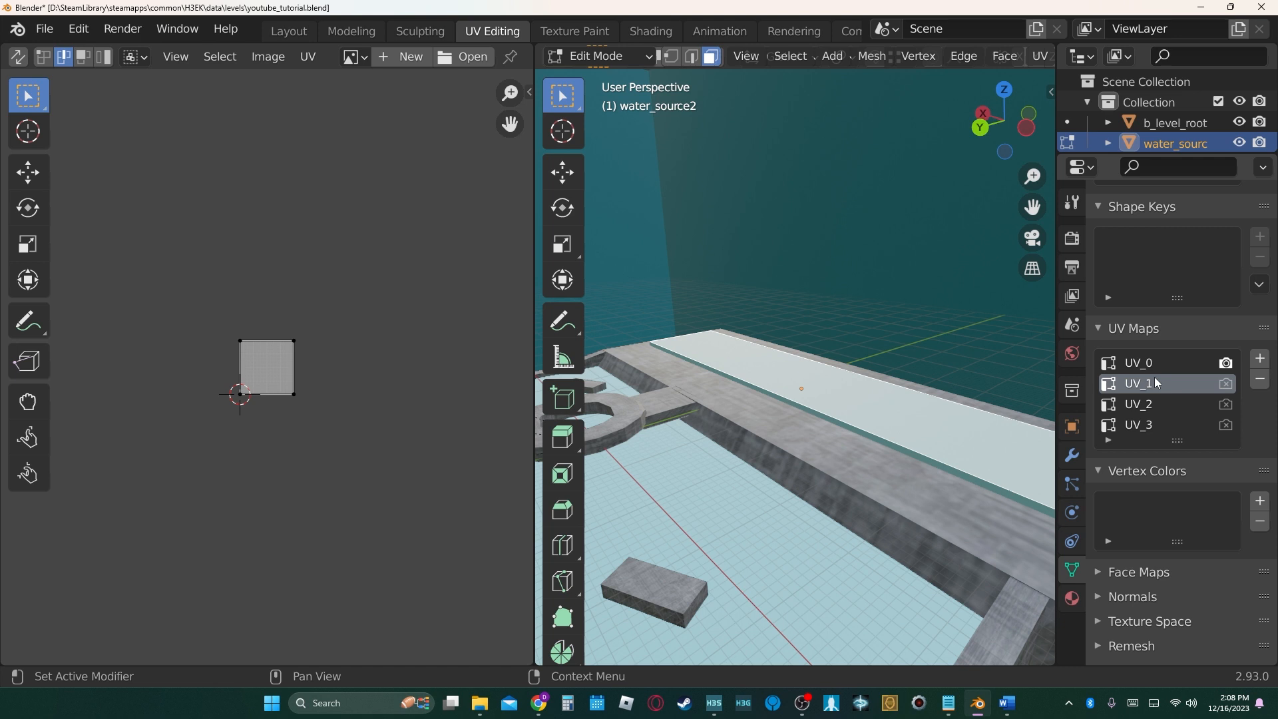
# Select all linked faces of the water_source2 mesh and unwrap them in UV_1.
pyautogui.hotkey('ctrl', 'l')
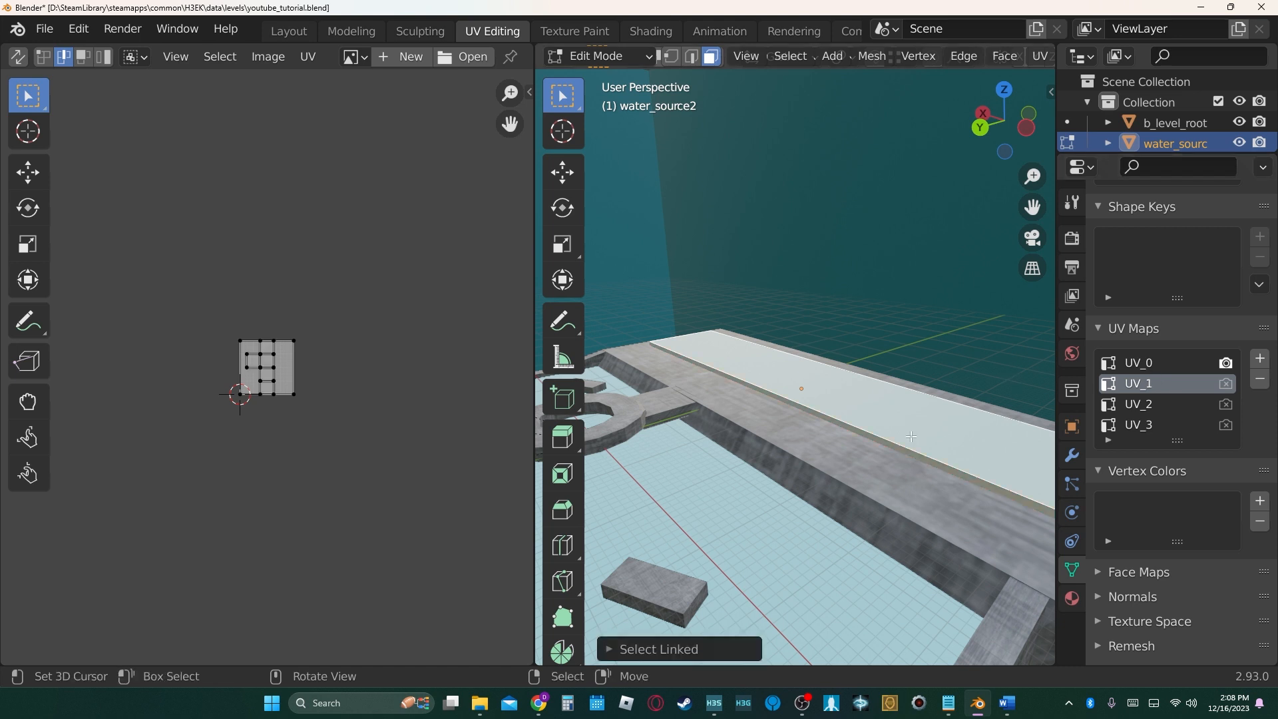
pyautogui.press('u')
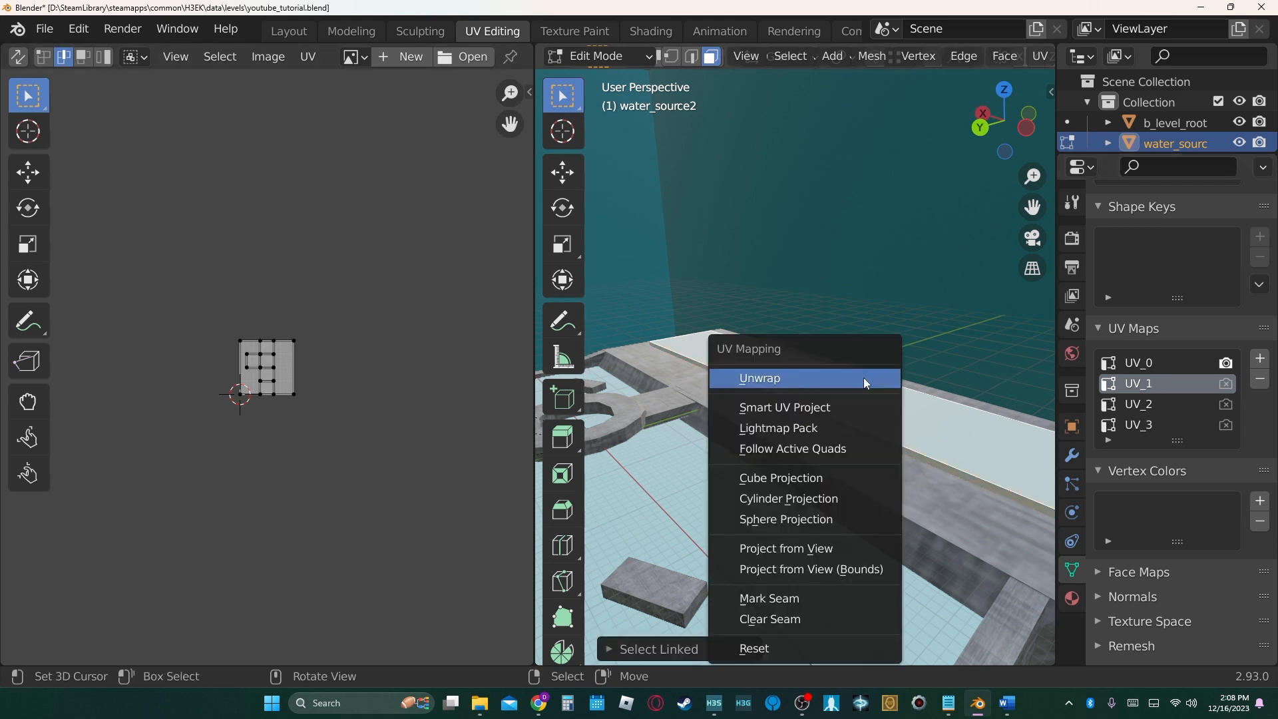
pyautogui.click(864, 376)
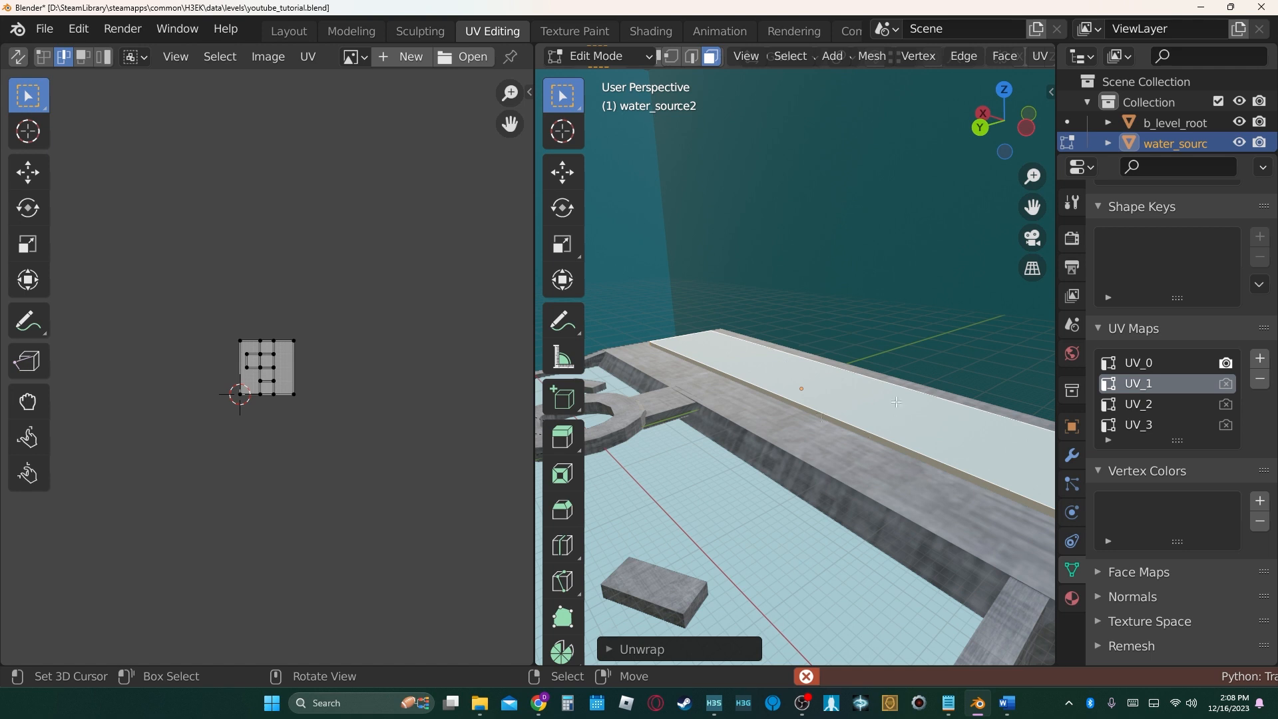
# Unwrap the selected water_source2 faces in the UV_0, UV_2 and UV_3 maps.
pyautogui.click(1164, 365)
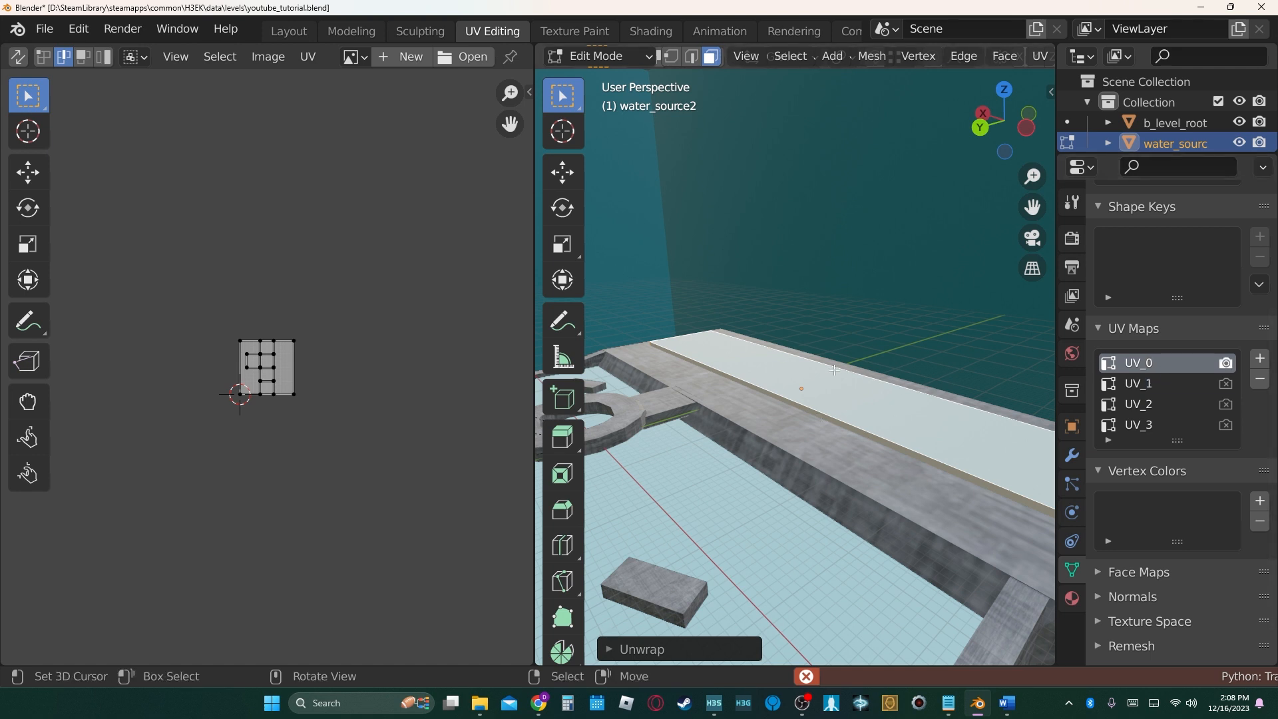
pyautogui.press('u')
pyautogui.click(1149, 405)
pyautogui.press('u')
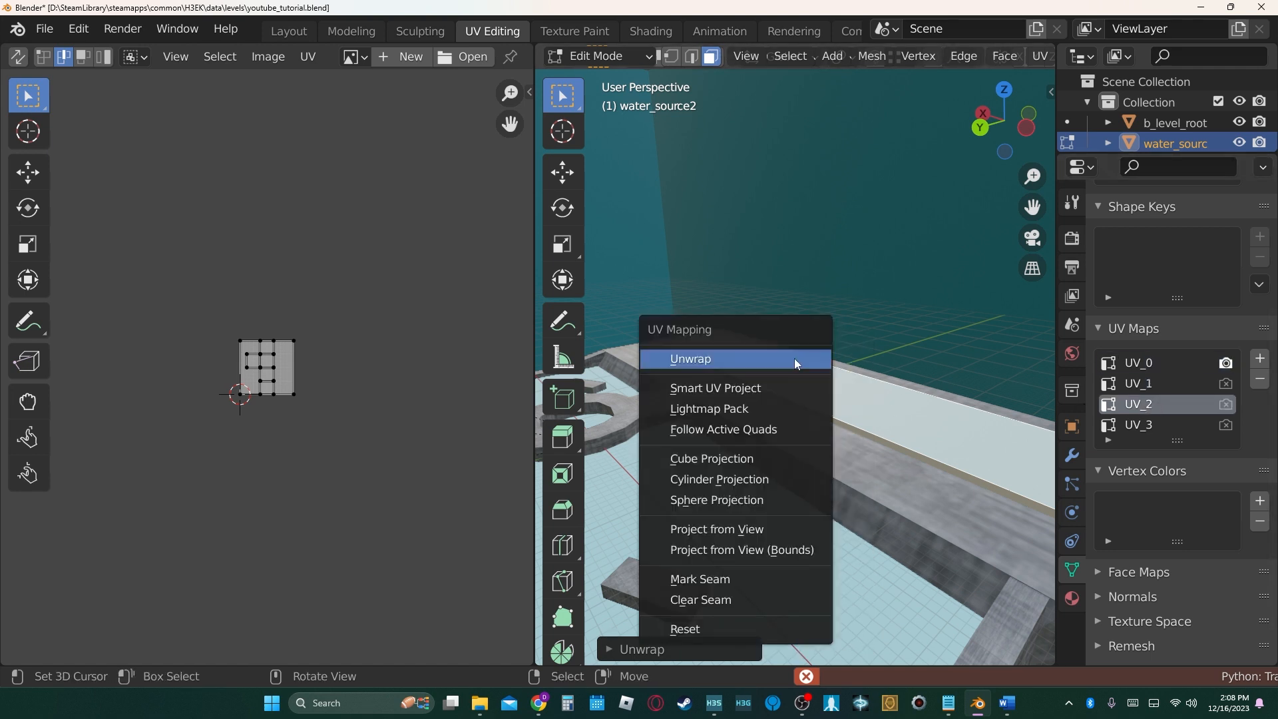
pyautogui.click(794, 358)
pyautogui.click(1148, 425)
pyautogui.press('u')
pyautogui.click(805, 313)
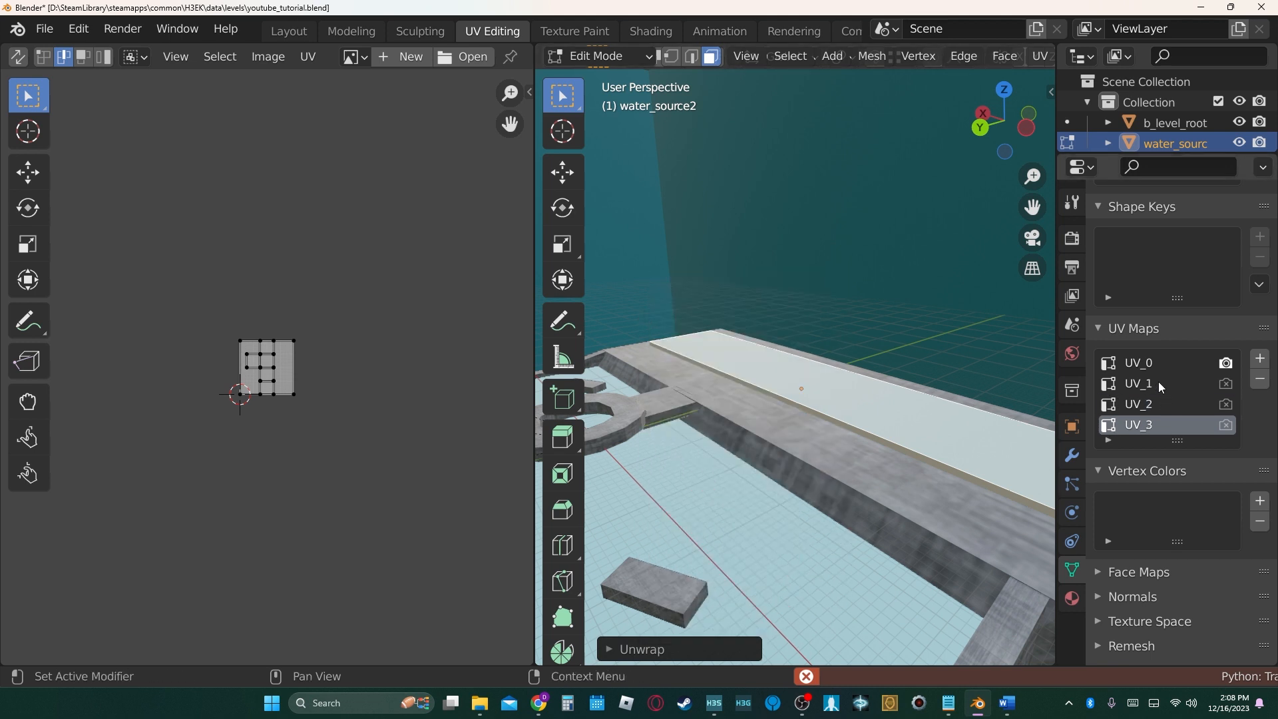
# Scale all UV coordinates of the UV_1 map down to 0.01.
pyautogui.click(1156, 384)
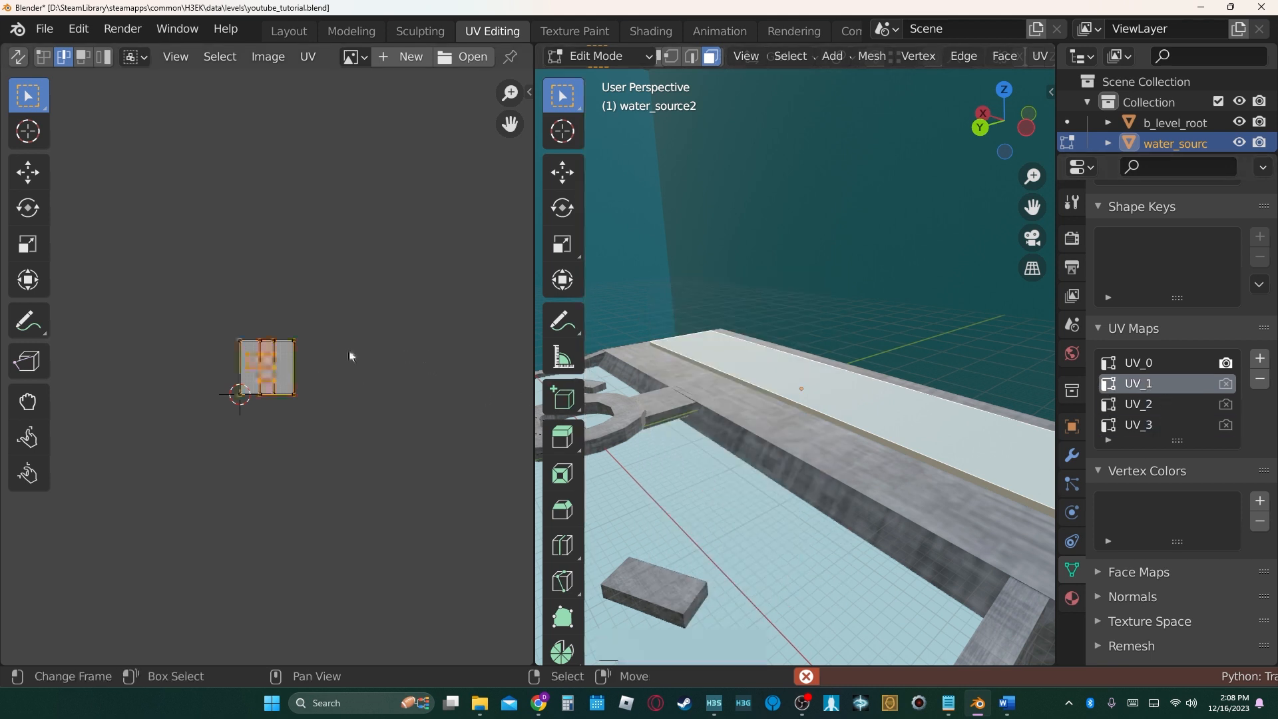
pyautogui.write('as.1')
pyautogui.press('BackSpace')
pyautogui.write('01')
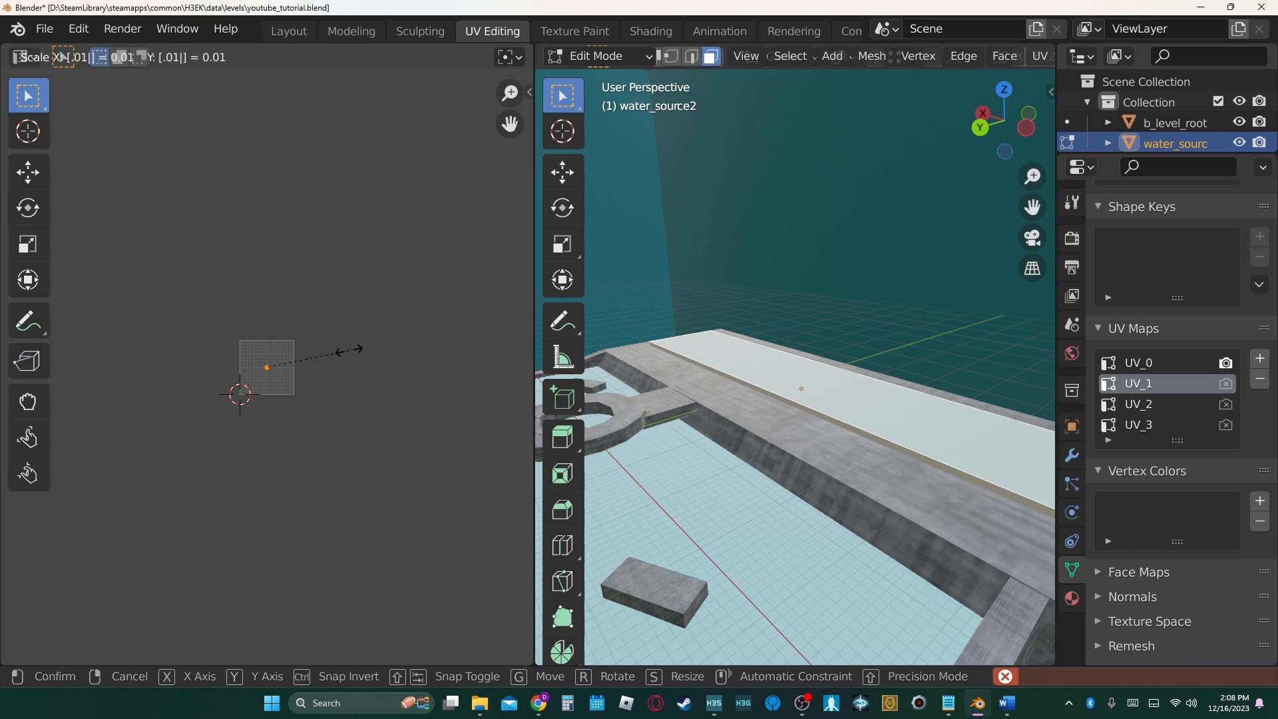
pyautogui.press('Return')
# Move the UV_1 coordinates far up in positive Y, by about 5.2 m and again by about 14.6 m.
pyautogui.press('g')
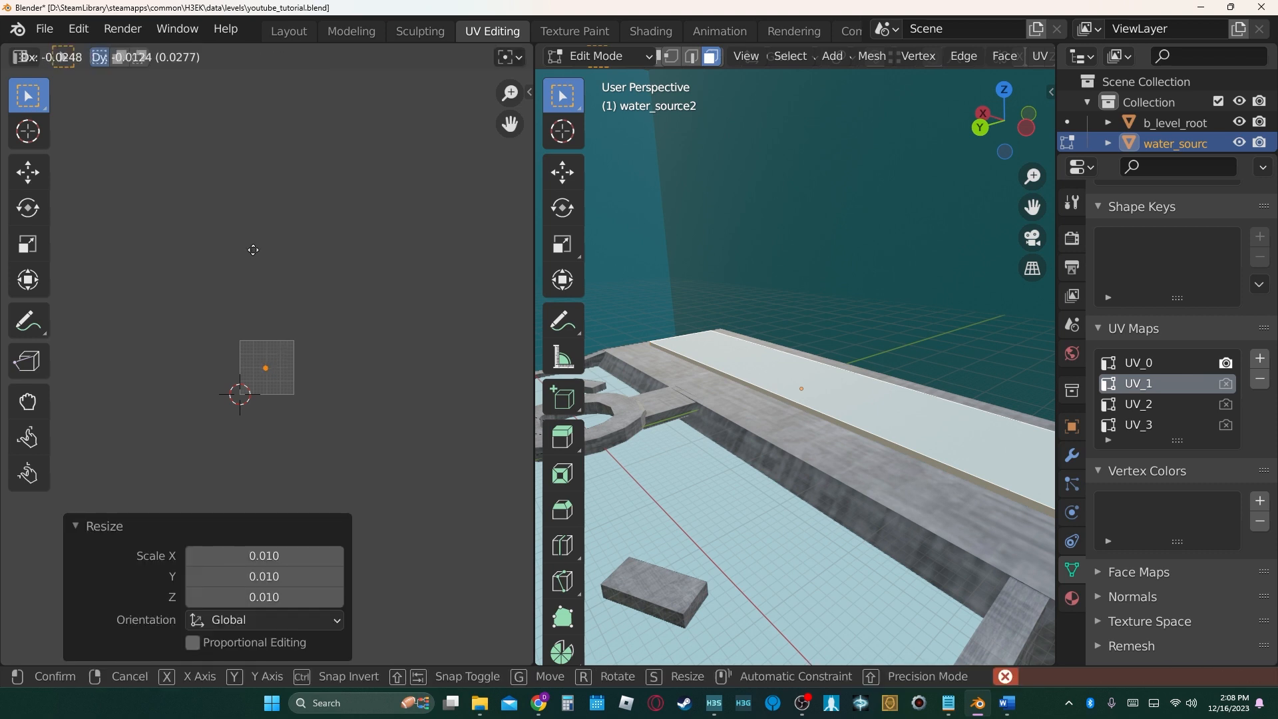
pyautogui.click(237, 64)
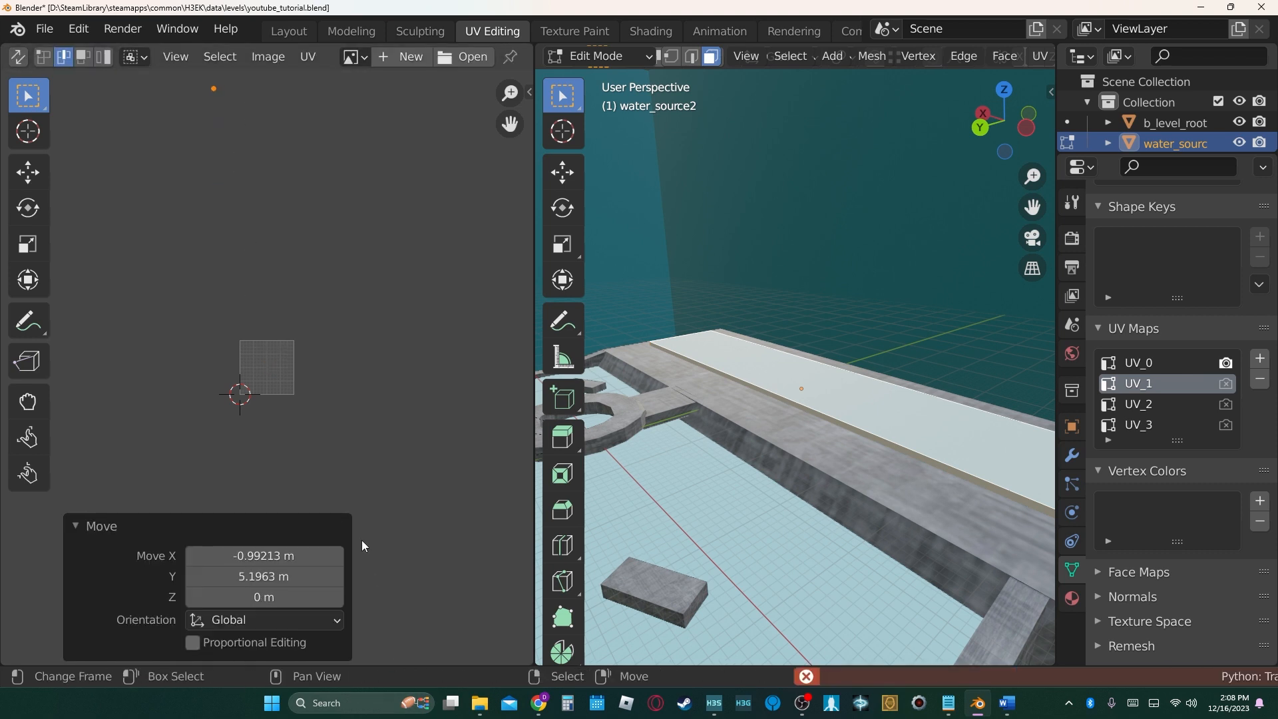
pyautogui.scroll(-5, 342, 422)
pyautogui.press('g')
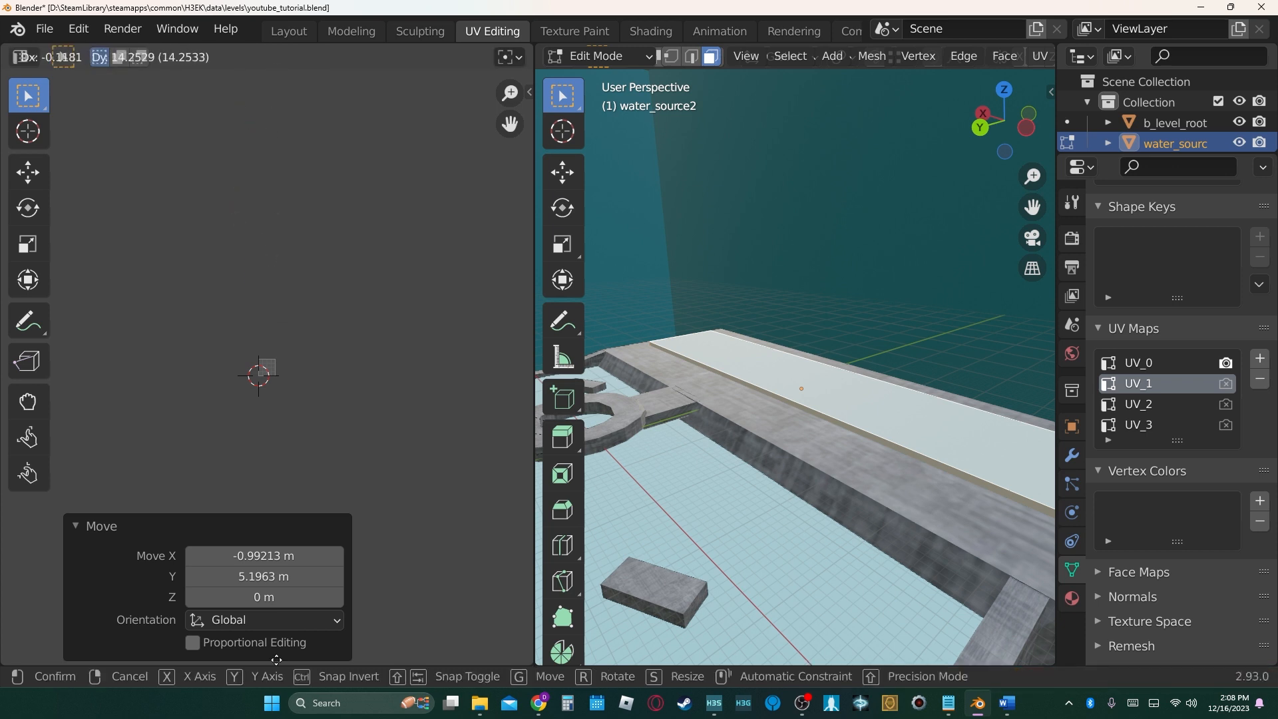
pyautogui.click(278, 58)
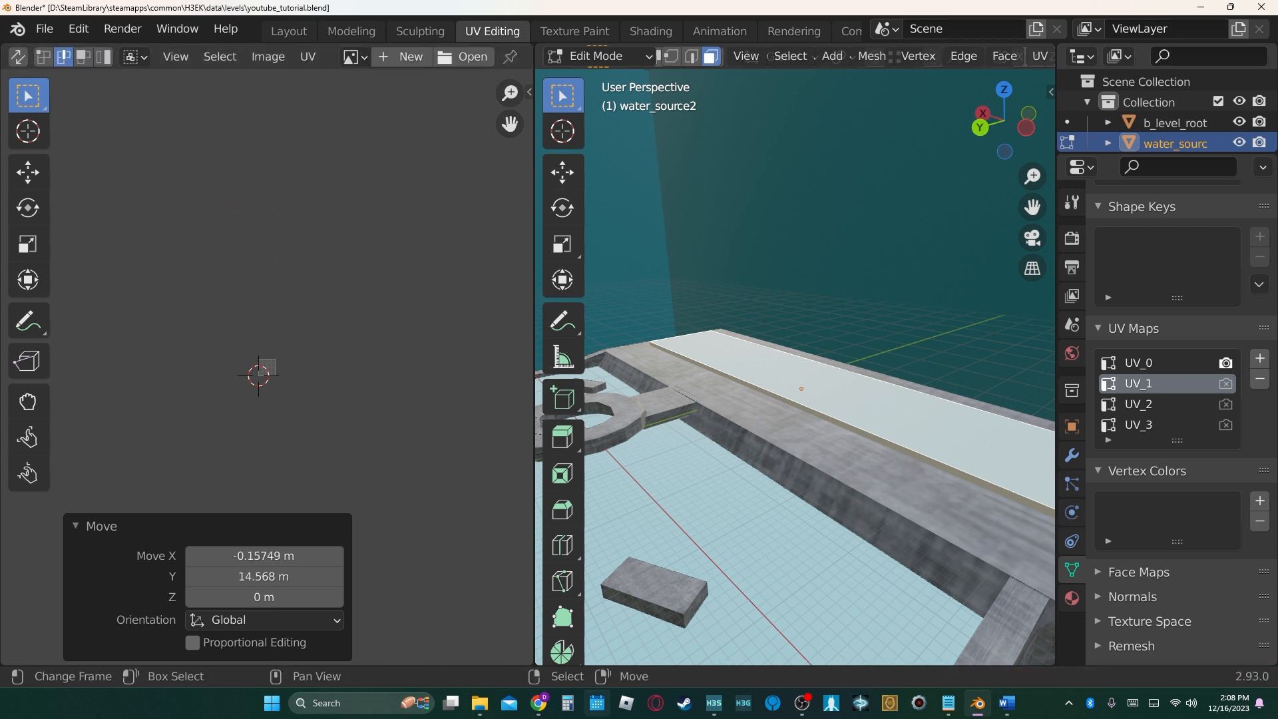
# Scale the UV_2 coordinates to 0.01 and move them about -2.6 m in X and 8.8 m in Y.
pyautogui.click(1165, 367)
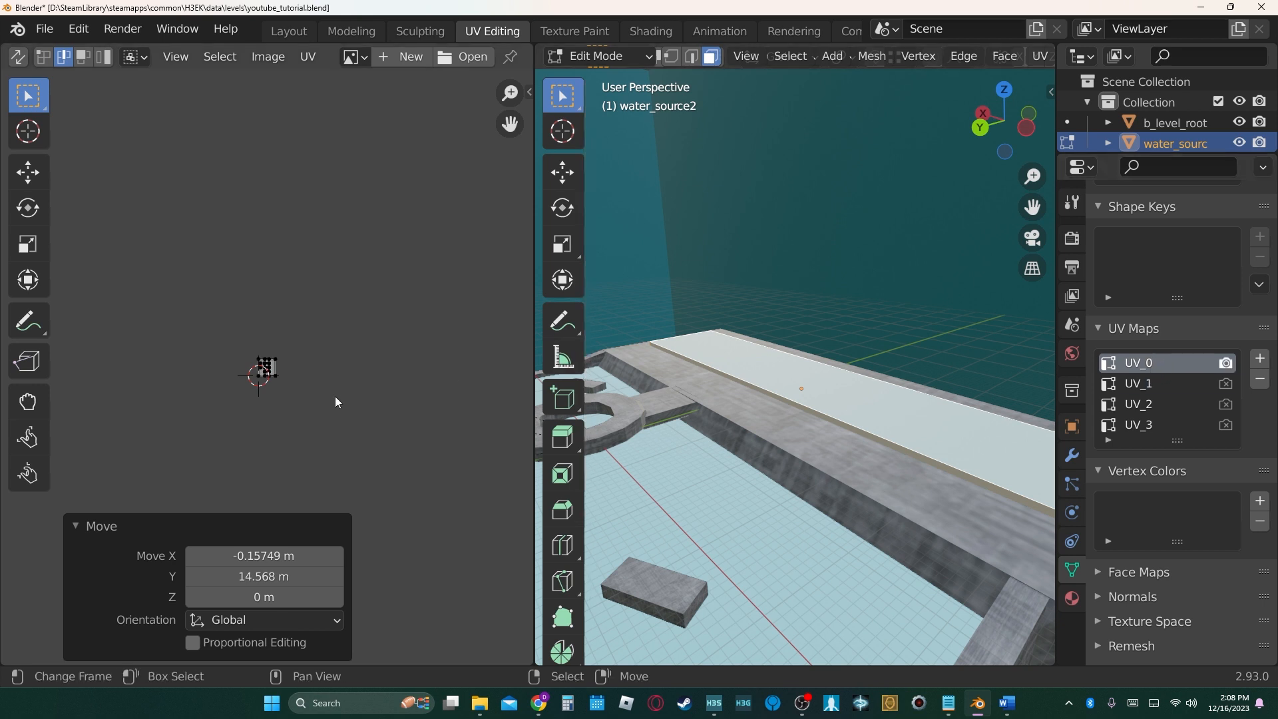
pyautogui.click(1145, 406)
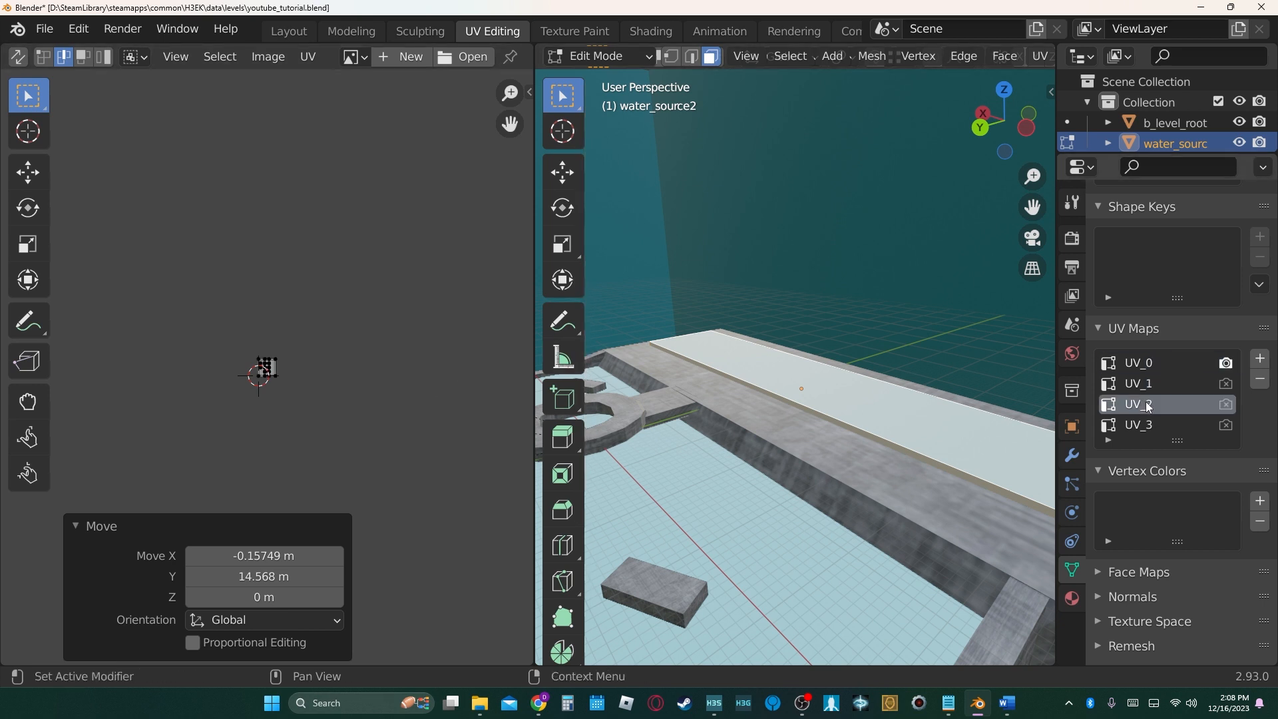
pyautogui.press('a')
pyautogui.press('s')
pyautogui.press('.')
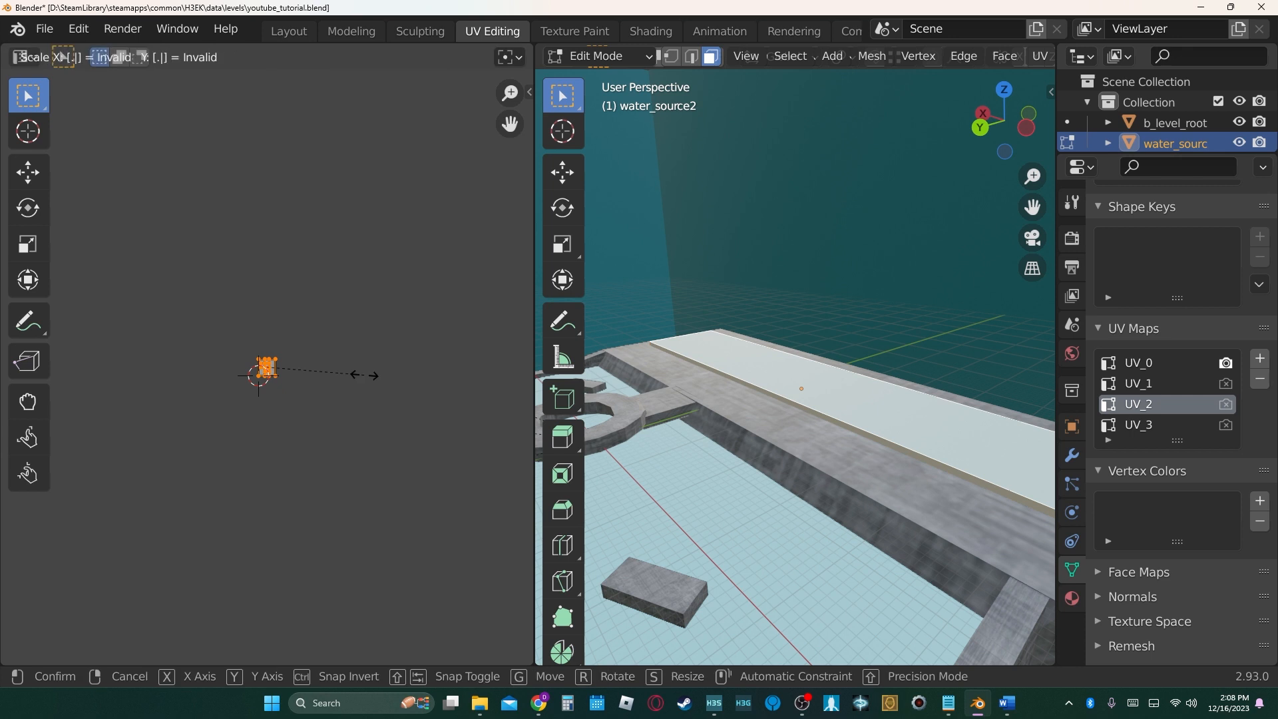
pyautogui.write('01')
pyautogui.press('Return')
pyautogui.press('g')
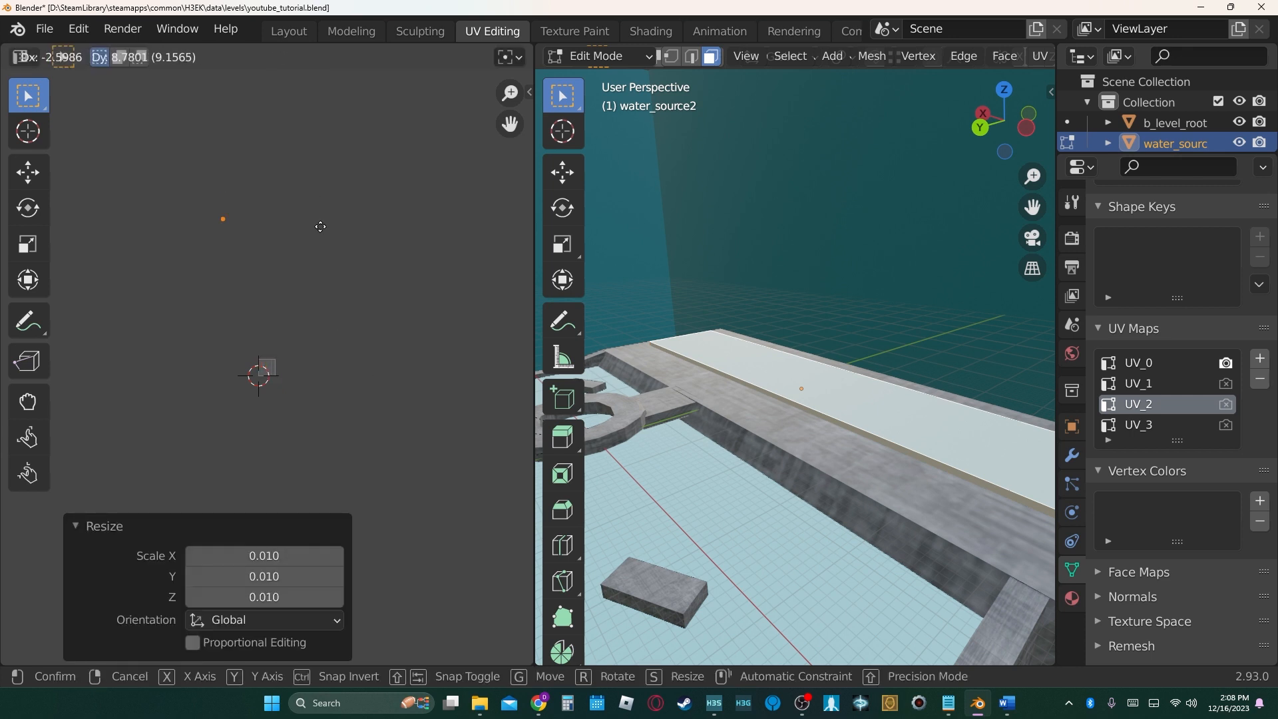
pyautogui.click(320, 226)
# Scale the UV_3 coordinates to 0.01 and move them about -4.1 m in X and 12.4 m in Y.
pyautogui.click(1140, 424)
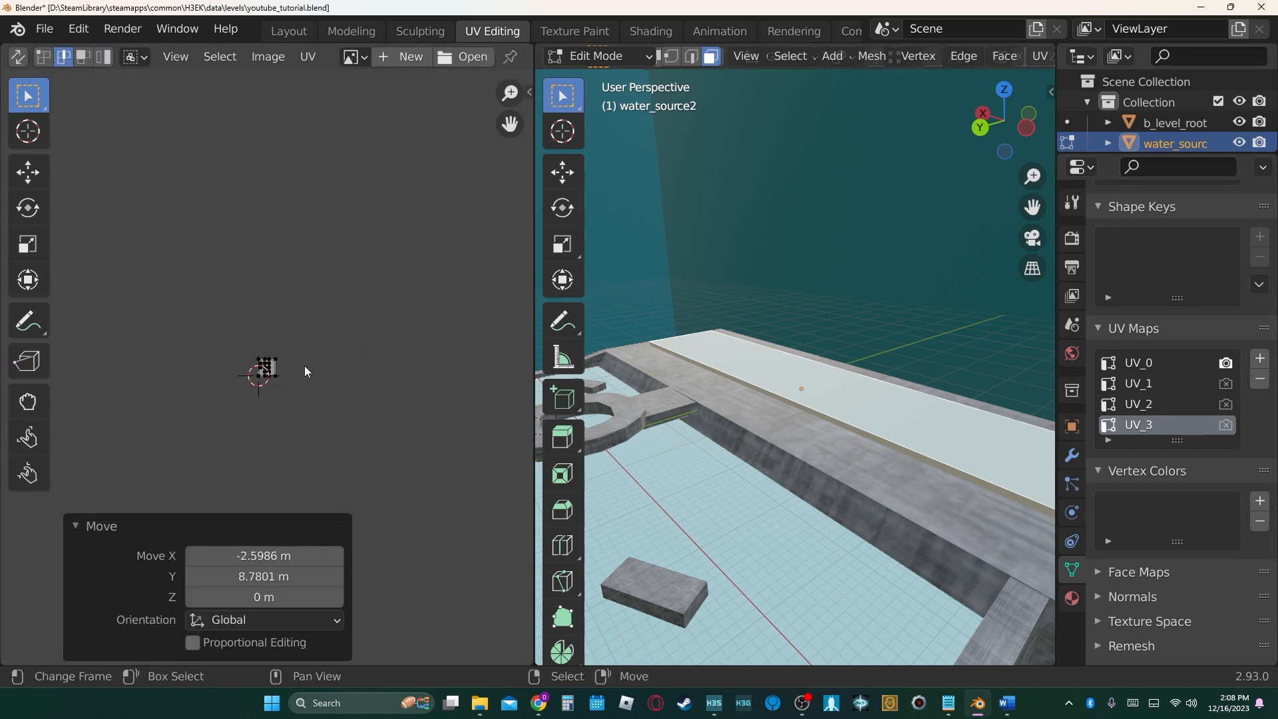
pyautogui.write('as')
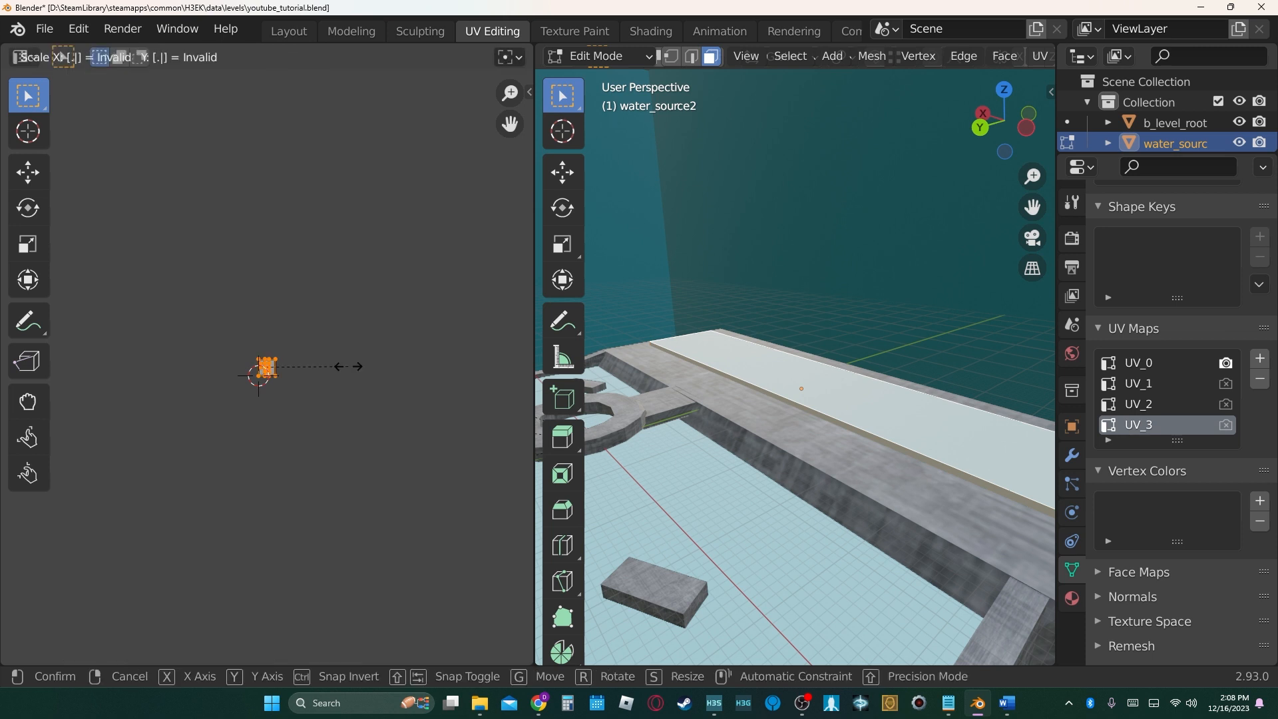
pyautogui.write('.01')
pyautogui.press('Return')
pyautogui.press('g')
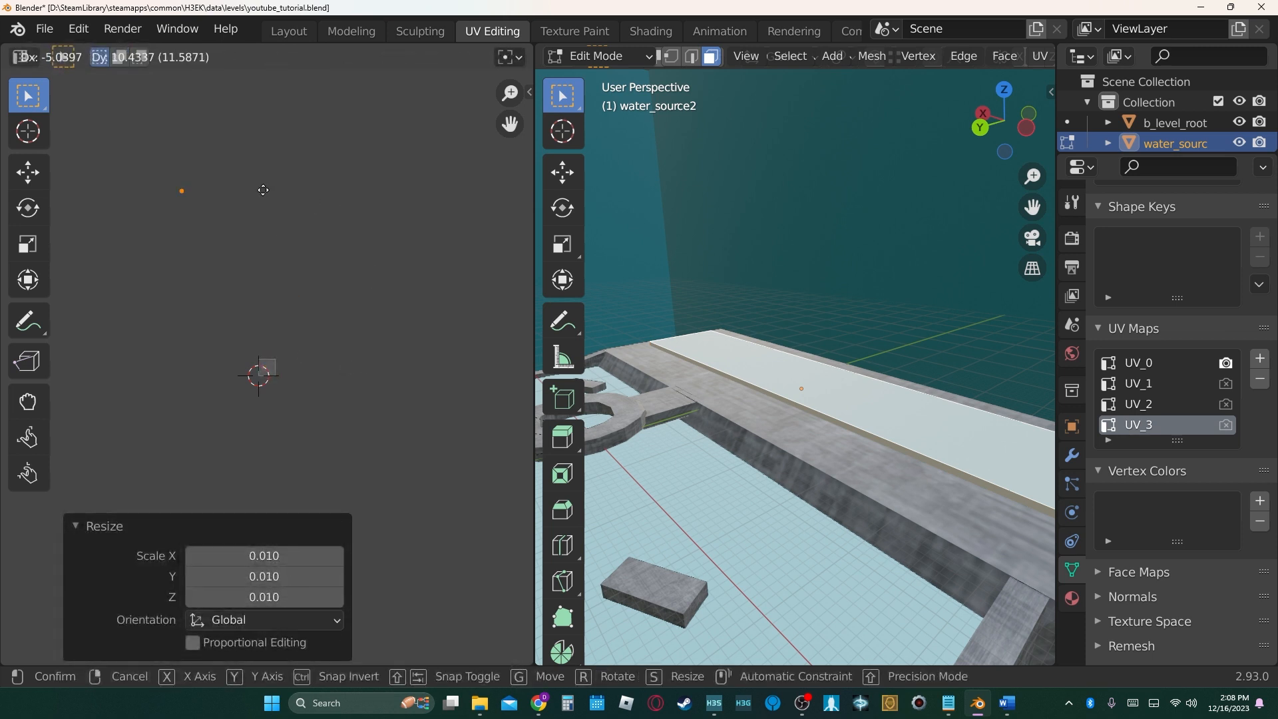
pyautogui.click(279, 161)
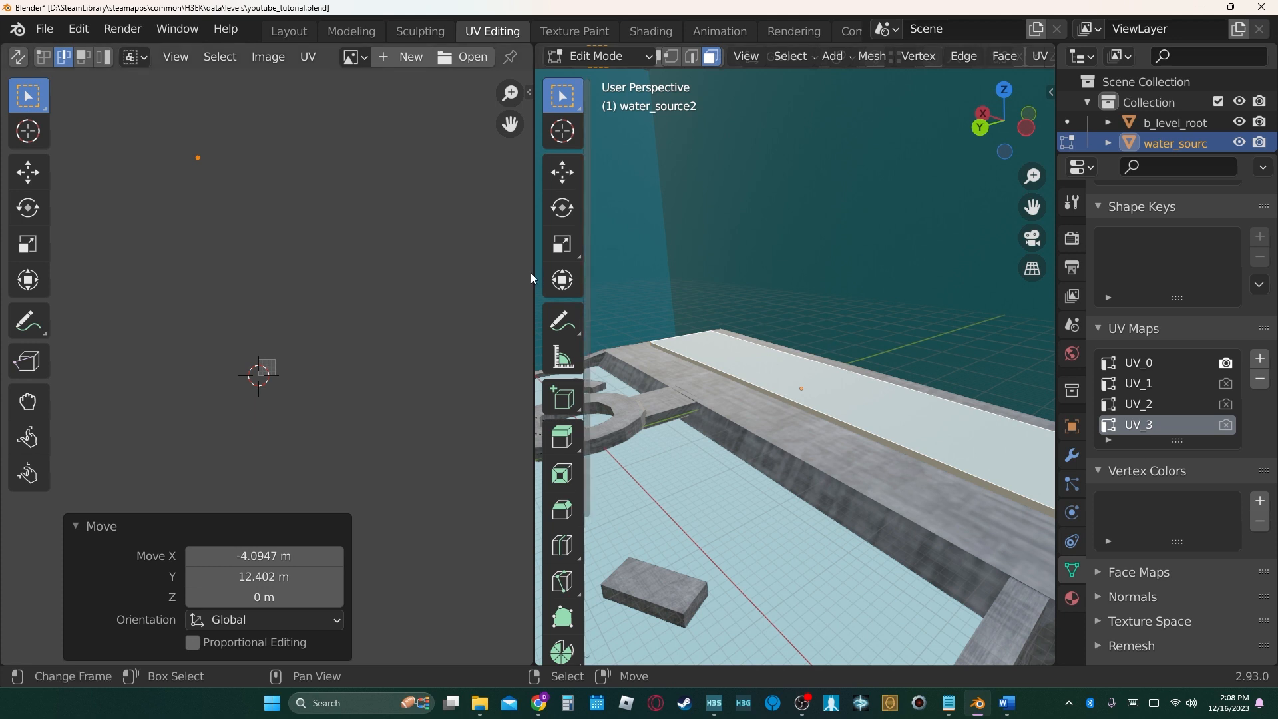
# Widen the 3D viewport and save youtube_tutorial.blend.
pyautogui.moveTo(532, 273); pyautogui.dragTo(433, 270)
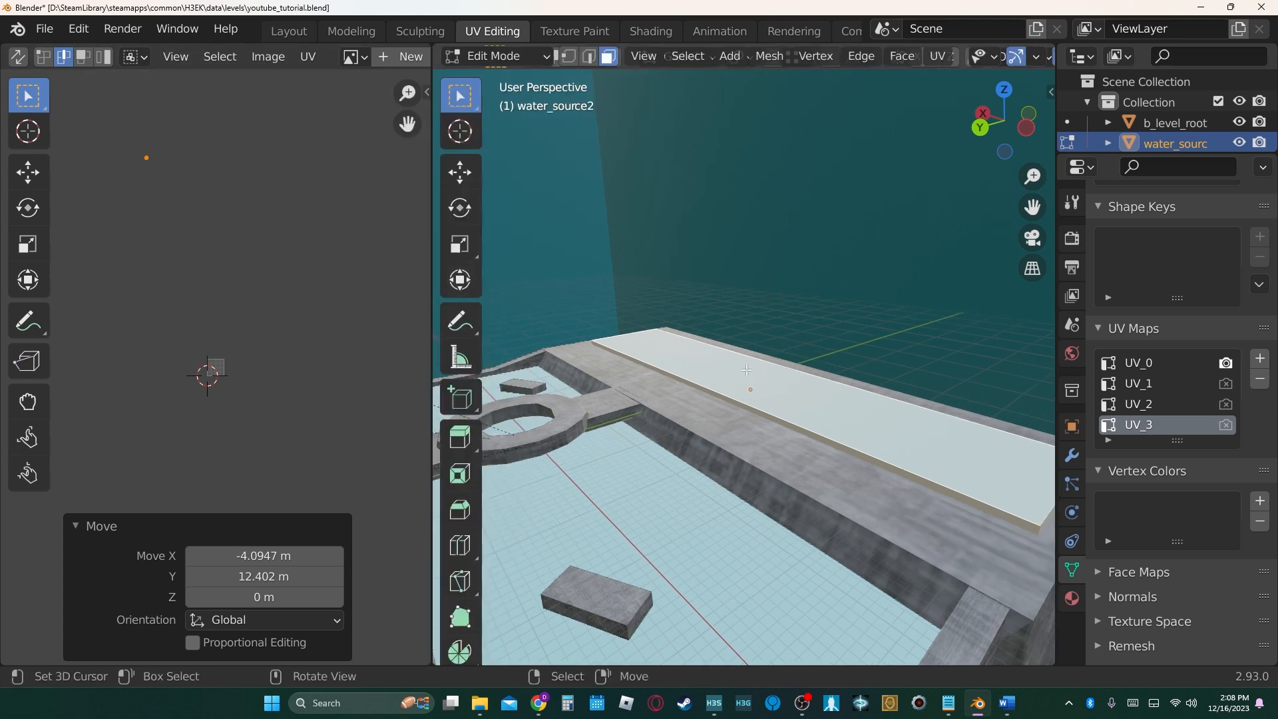
pyautogui.hotkey('ctrl', 's')
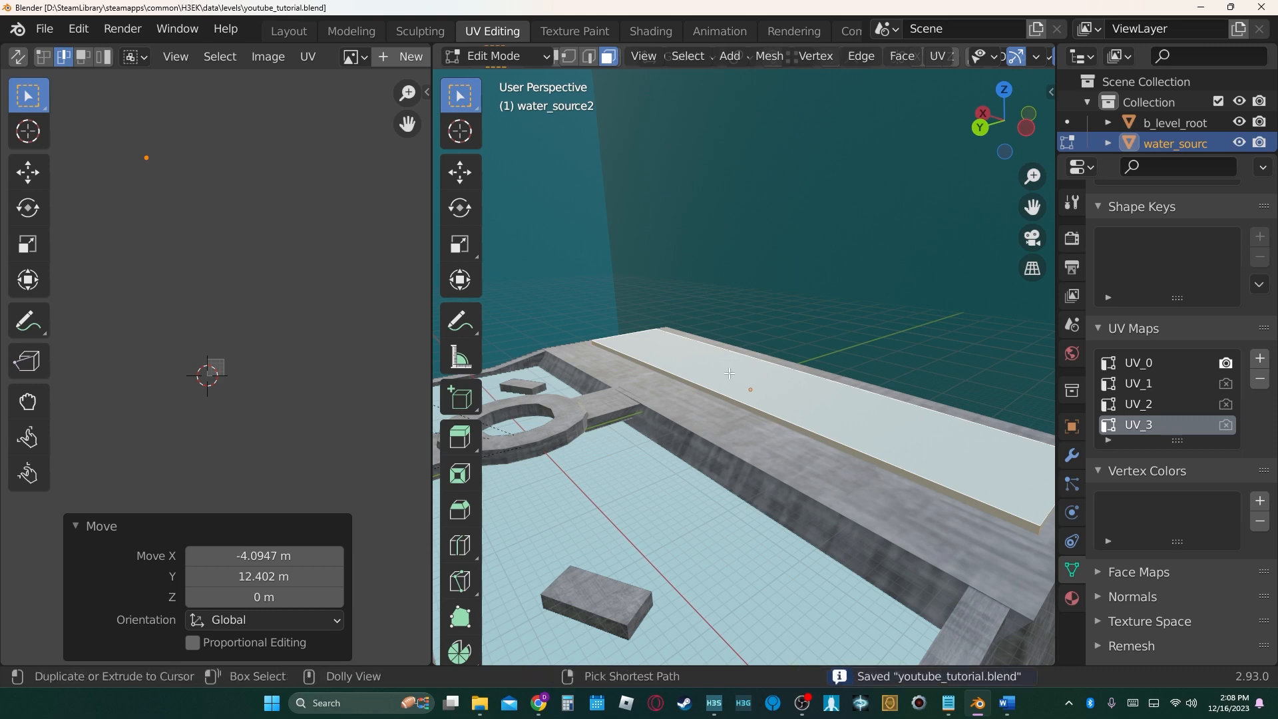
# Start an ASS export into the youtube_tutorial structure folder with the game version set to Halo 3 MCC.
pyautogui.hotkey('ctrl', 'o')
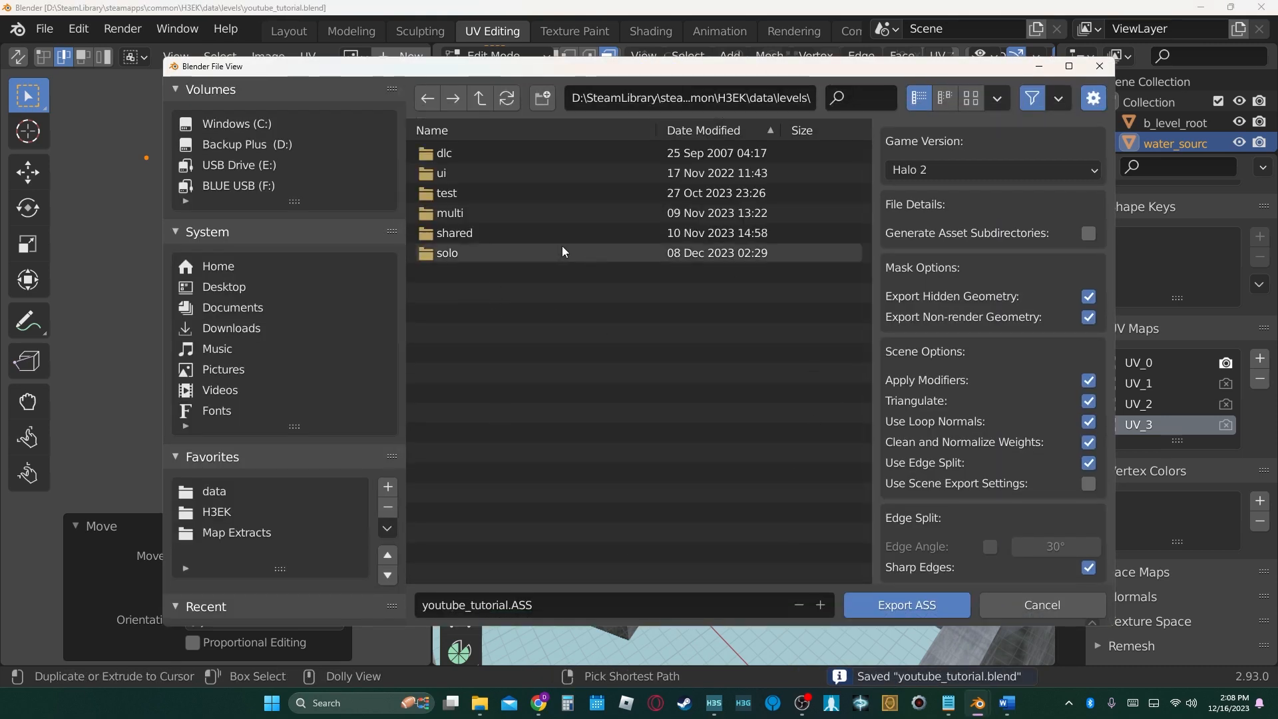
pyautogui.doubleClick(563, 252)
pyautogui.click(950, 169)
pyautogui.click(951, 169)
pyautogui.click(951, 169)
pyautogui.click(932, 216)
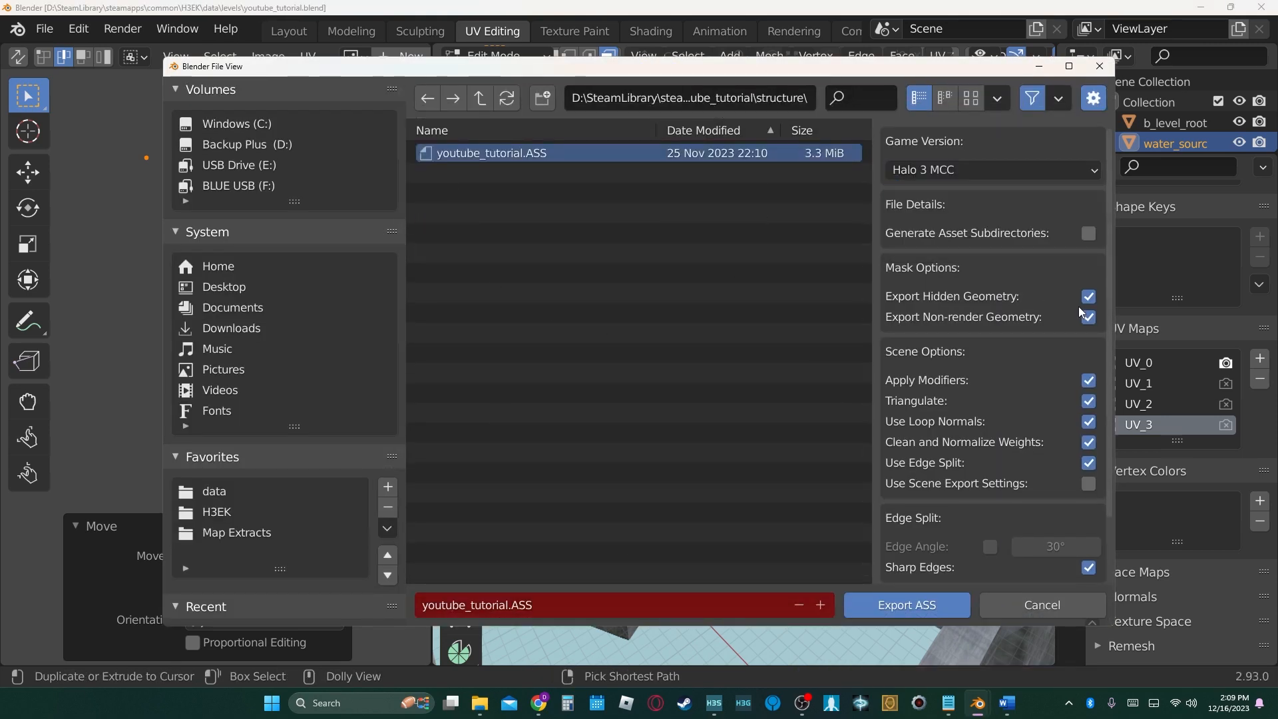
# Exclude hidden and non-render geometry from the export and overwrite youtube_tutorial.ASS.
pyautogui.click(1088, 297)
pyautogui.click(1088, 317)
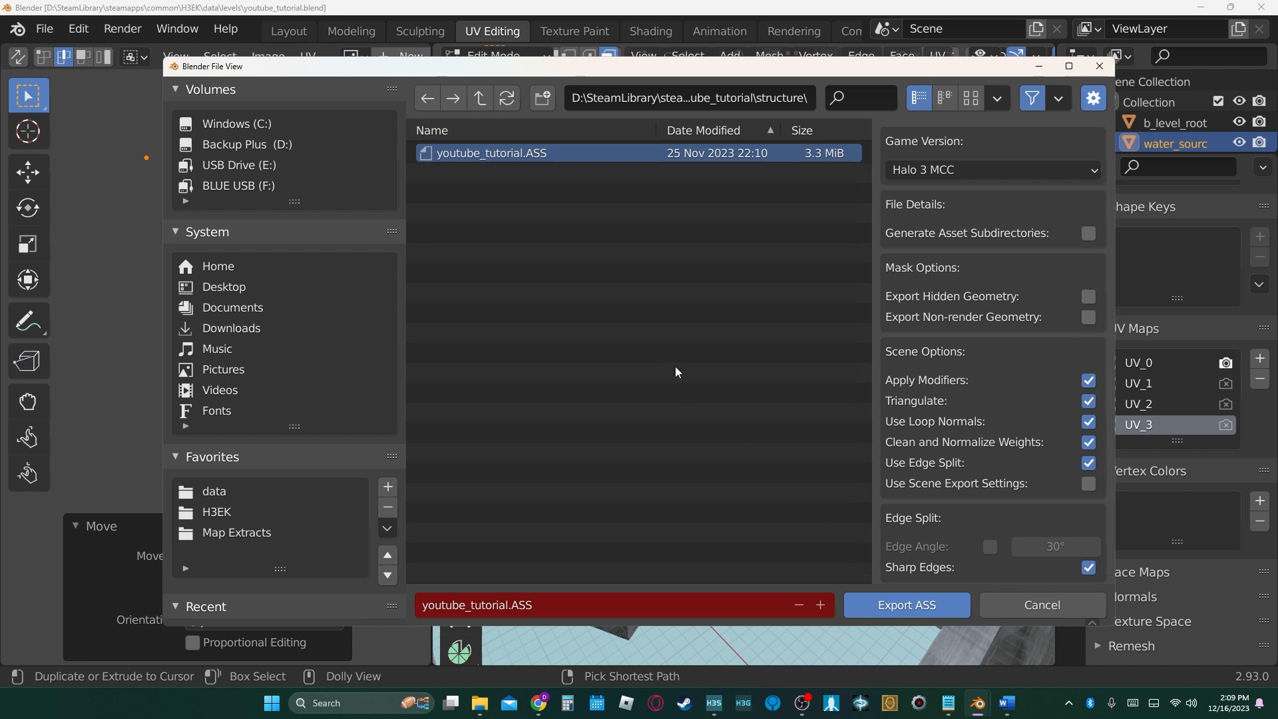
pyautogui.click(907, 605)
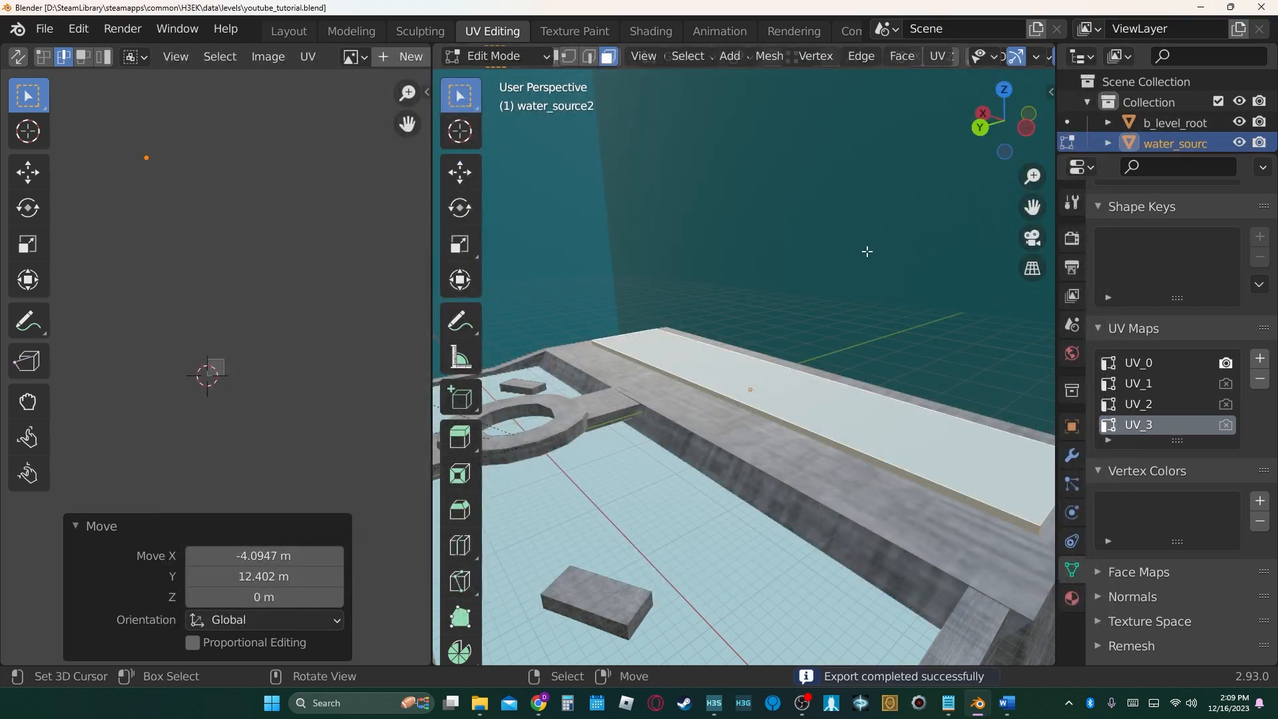
pyautogui.scroll(-3, 867, 251)
pyautogui.click(1169, 134)
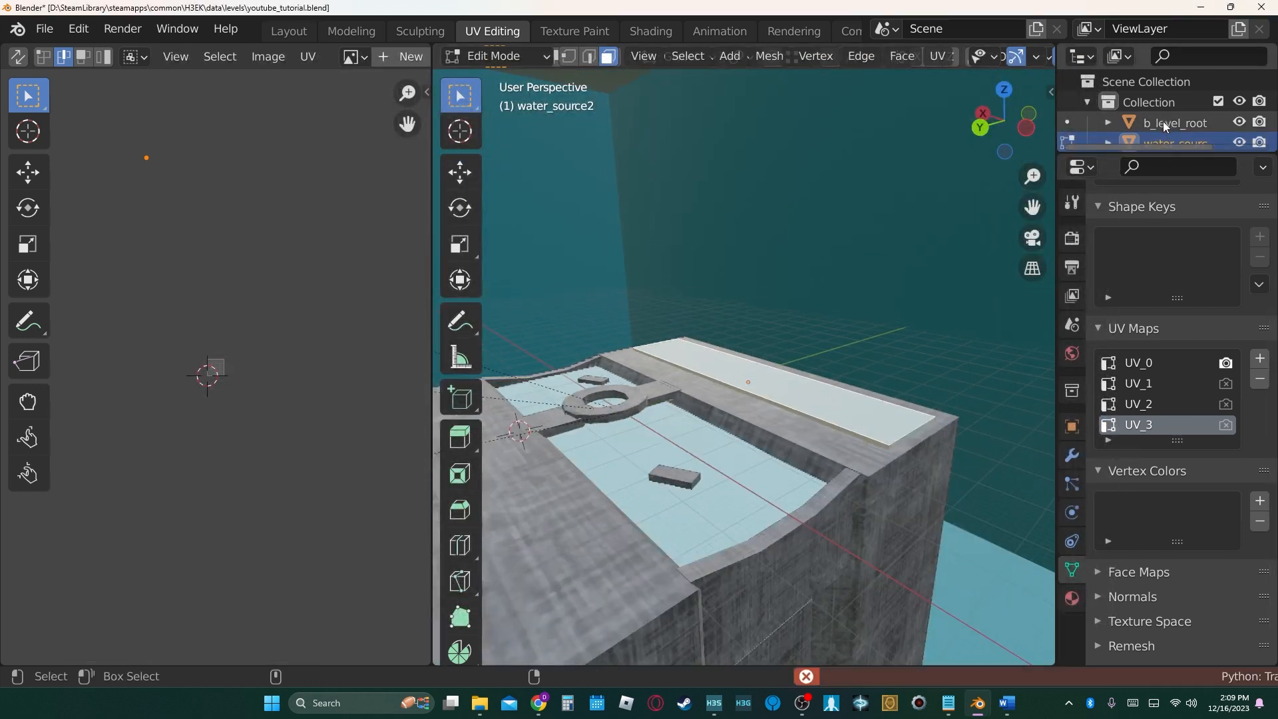
pyautogui.keyDown('ctrl'); pyautogui.click(1164, 121); pyautogui.keyUp('ctrl')
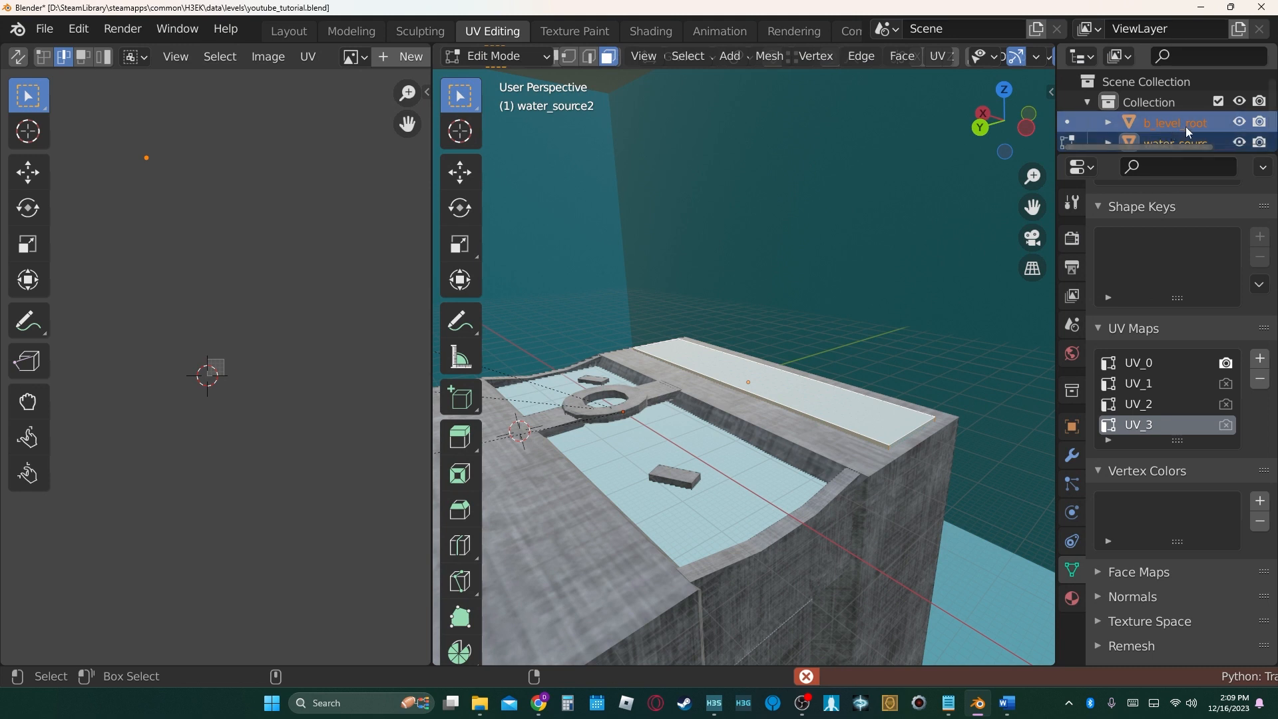
pyautogui.hotkey('ctrl', 'p')
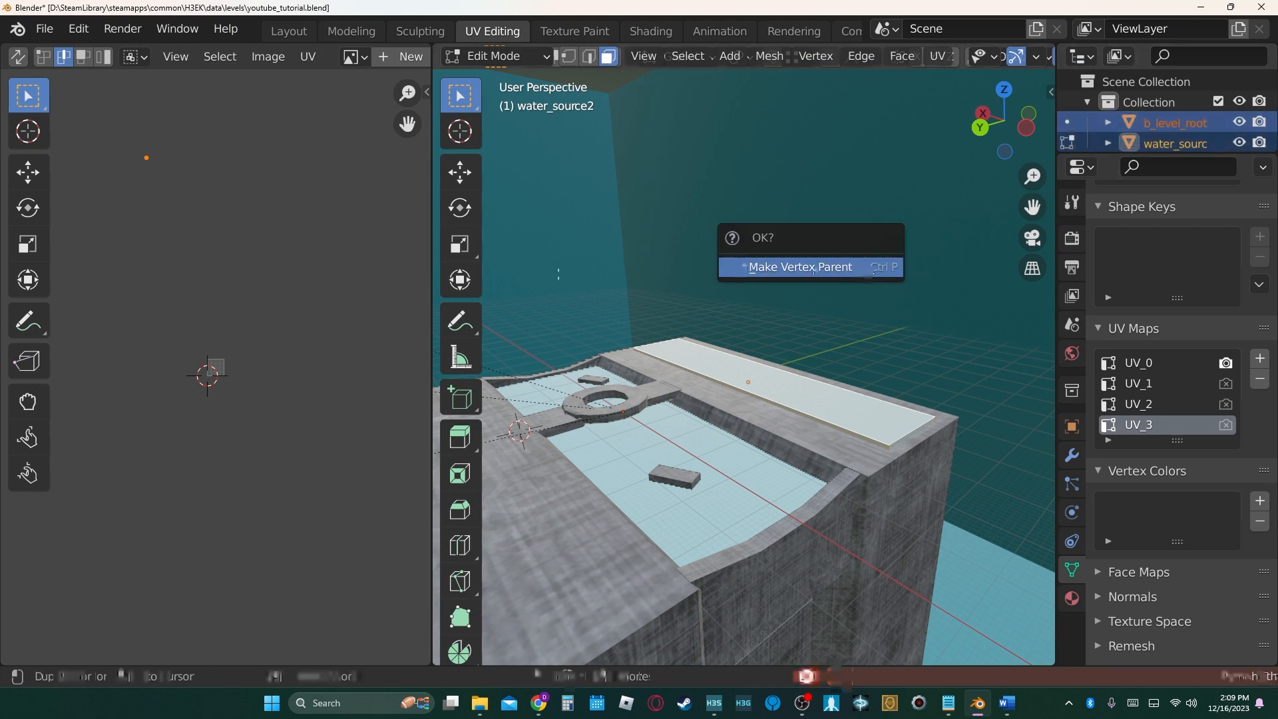
# Parent the water_source2 object to b_level_root as an object parent in Object Mode.
pyautogui.press('Tab')
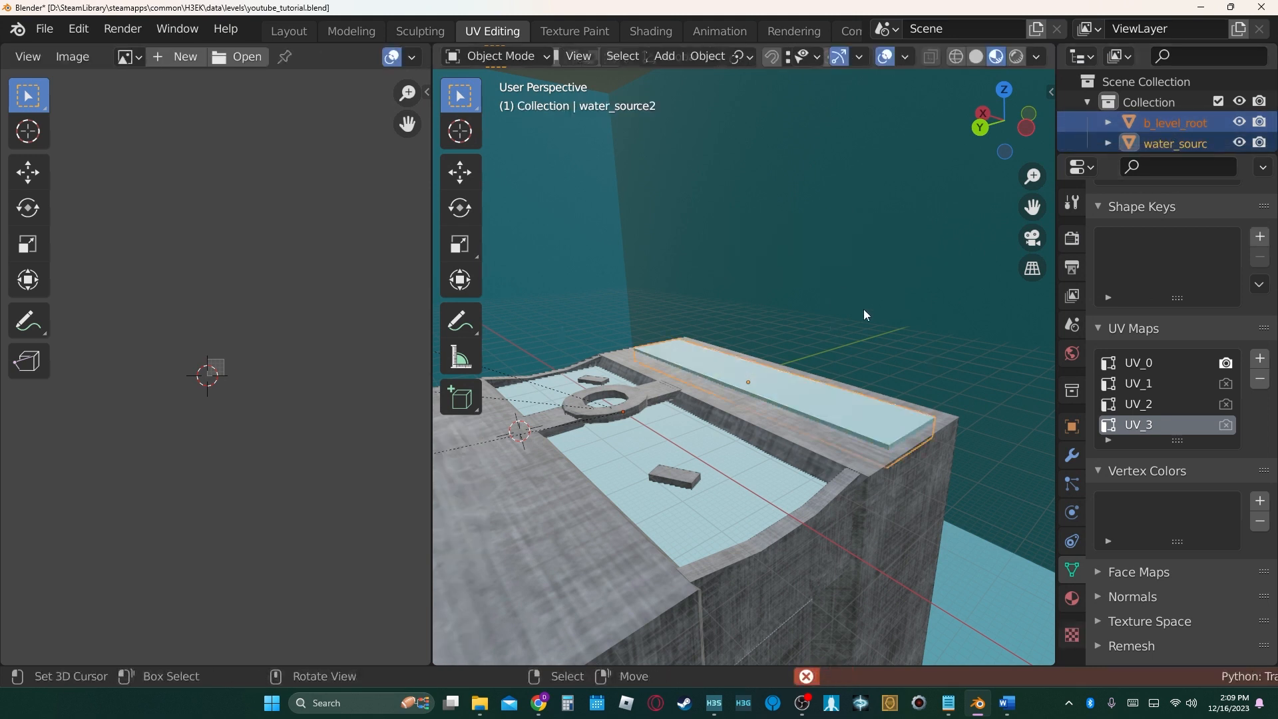
pyautogui.click(1160, 141)
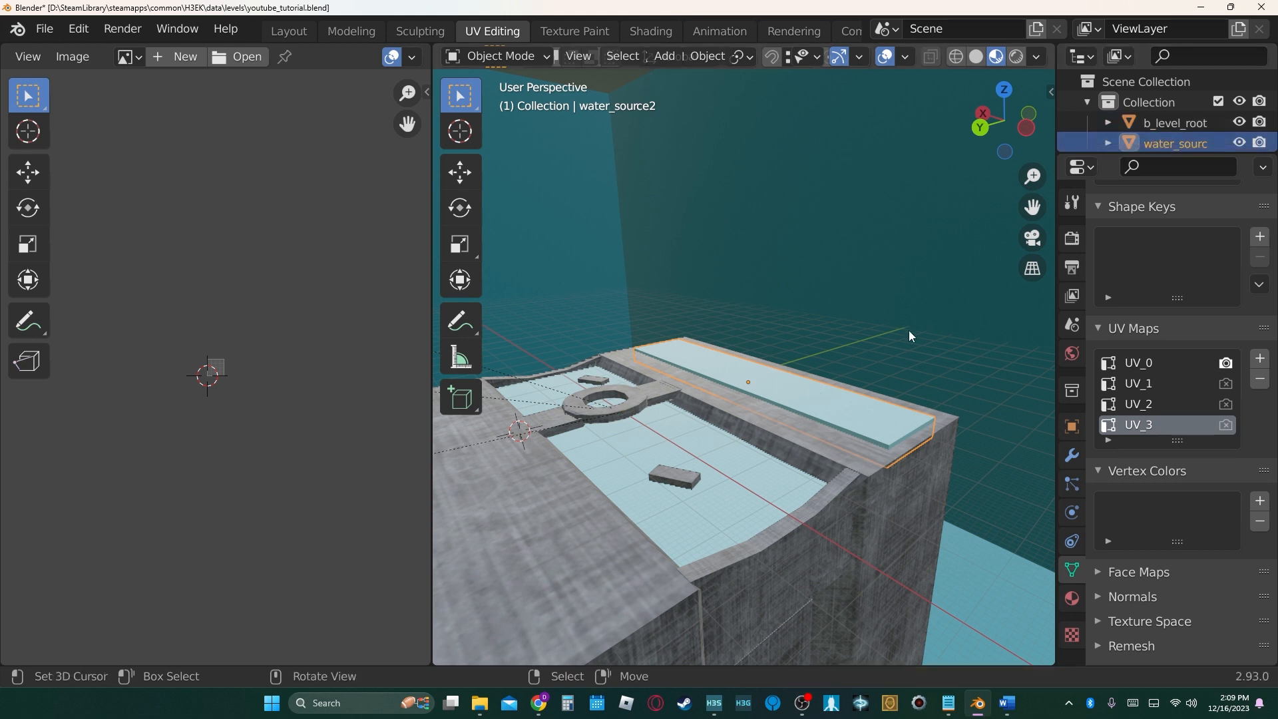
pyautogui.keyDown('ctrl'); pyautogui.click(1160, 125); pyautogui.keyUp('ctrl')
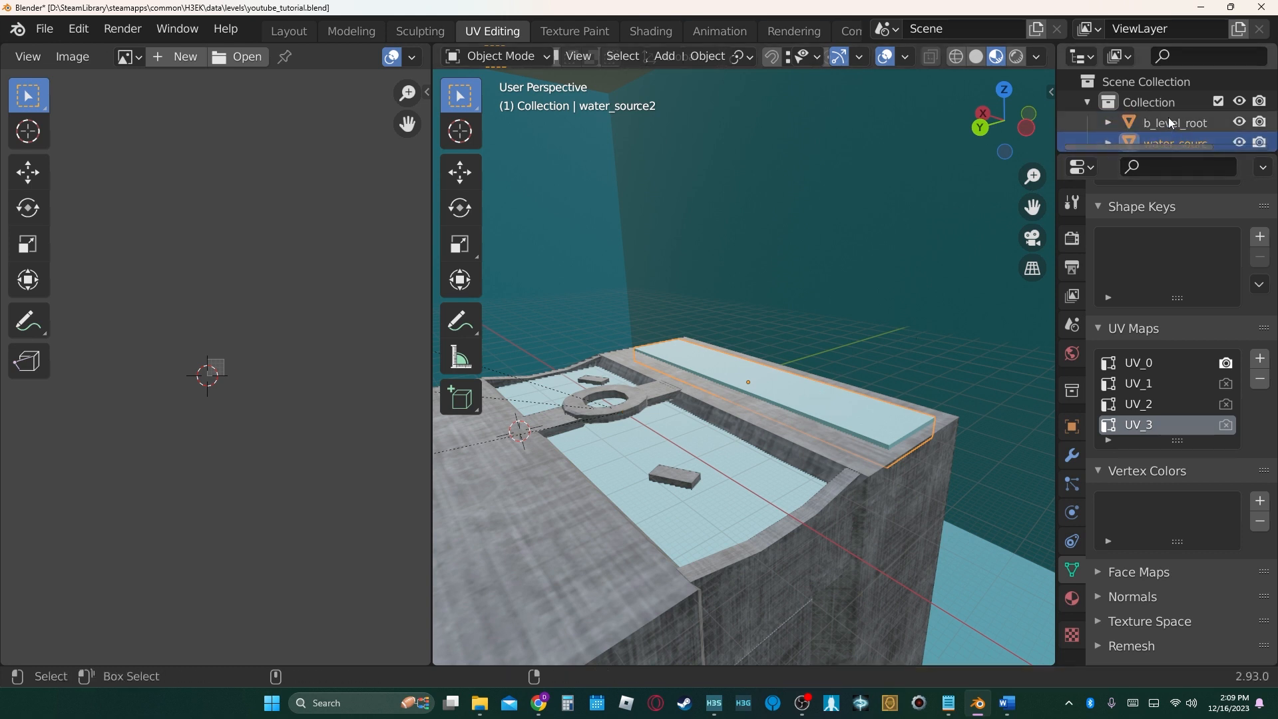
pyautogui.hotkey('ctrl', 'p')
pyautogui.click(796, 225)
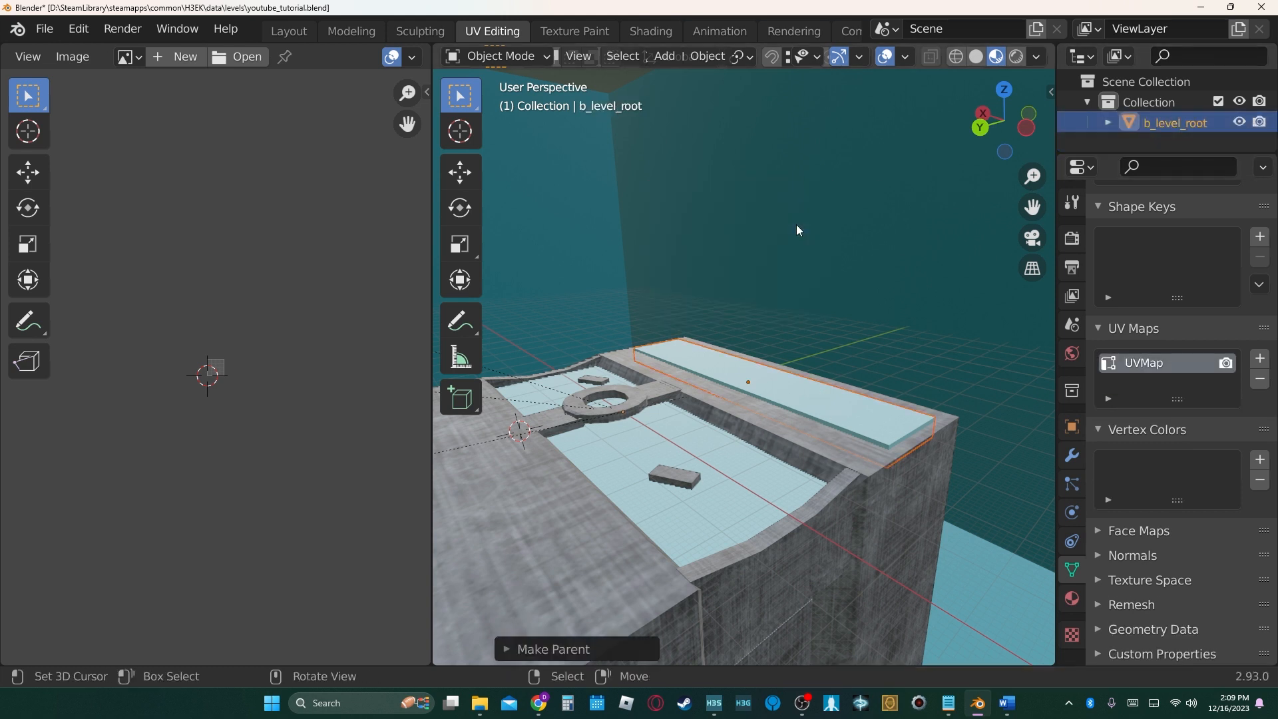
# Save youtube_tutorial.blend and export the level again, overwriting youtube_tutorial.ASS in the structure folder.
pyautogui.hotkey('ctrl', 's')
pyautogui.hotkey('ctrl', 'e')
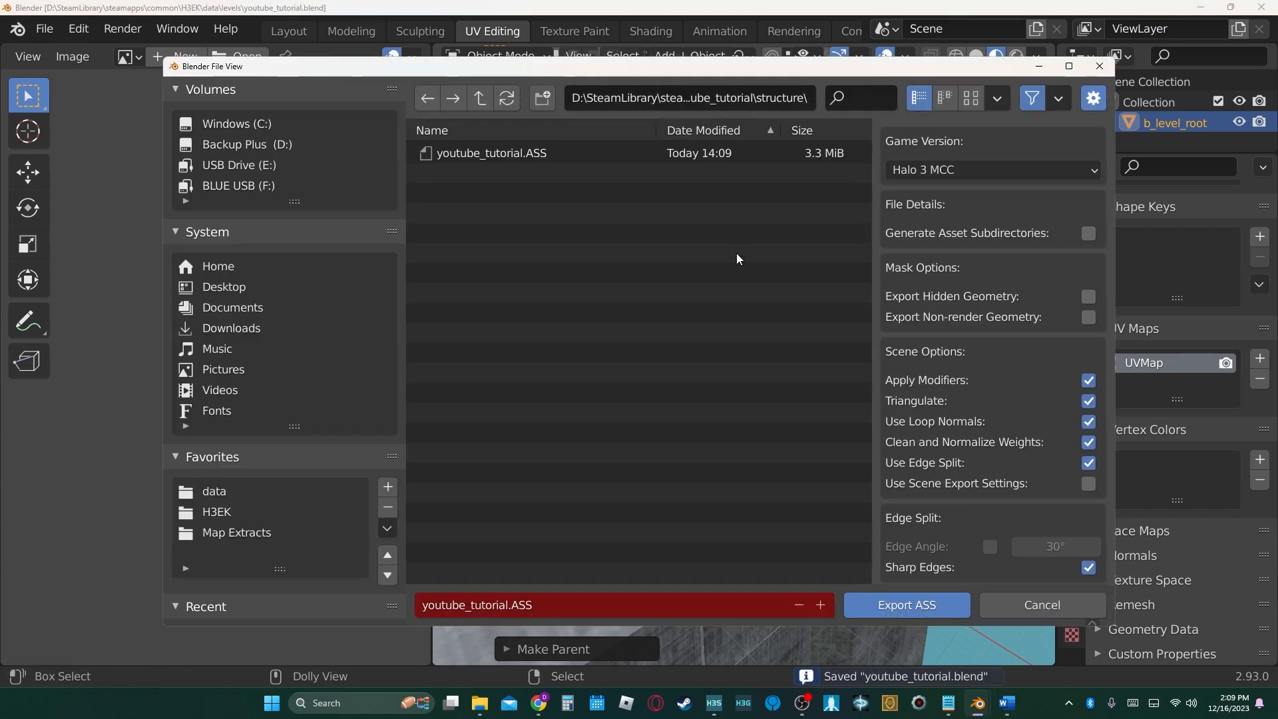
pyautogui.click(469, 153)
pyautogui.click(920, 604)
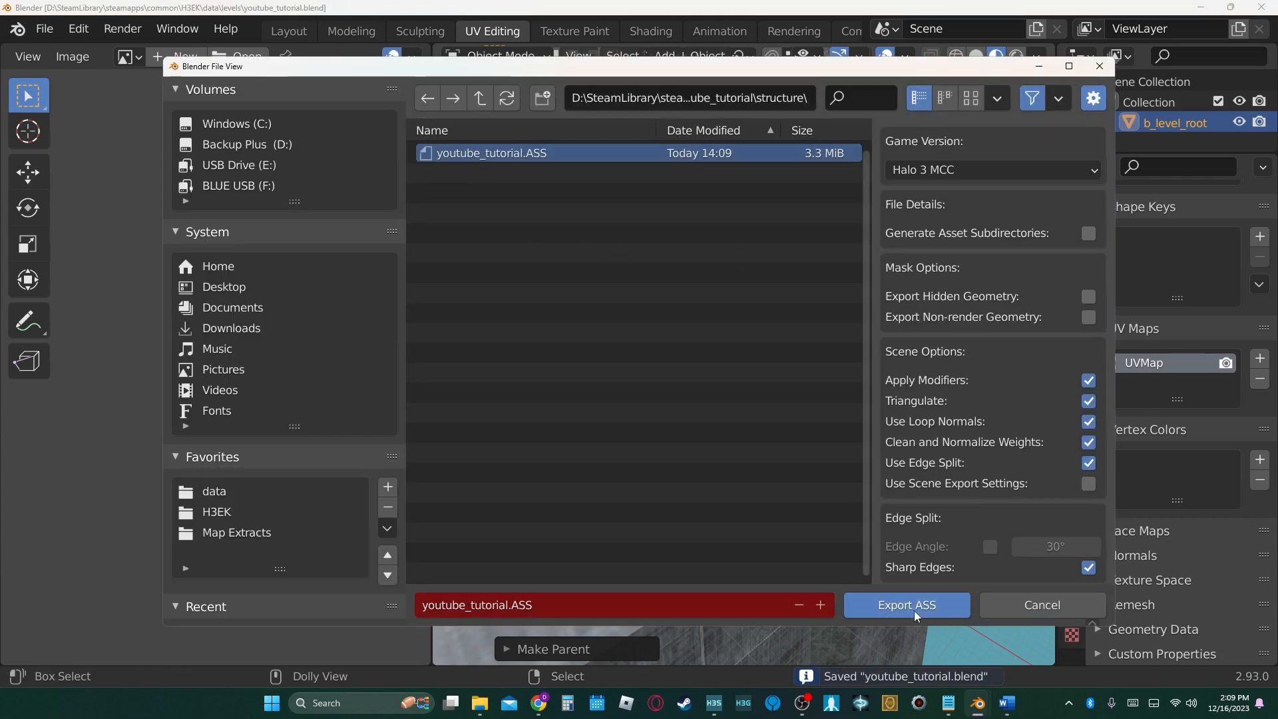
# Switch to H3EK Tool and try the structure command on levels\multi\youtube_tutorial and on its structure folder.
pyautogui.click(919, 702)
pyautogui.write('too')
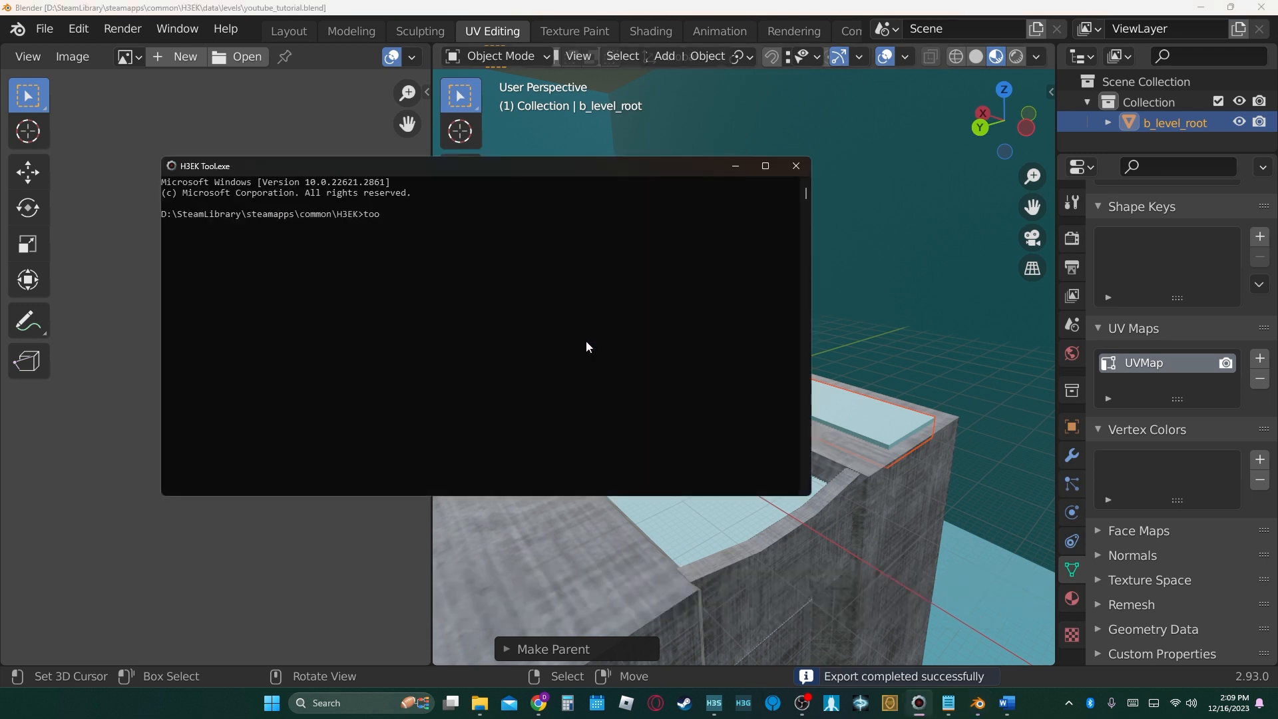
pyautogui.write('l structure')
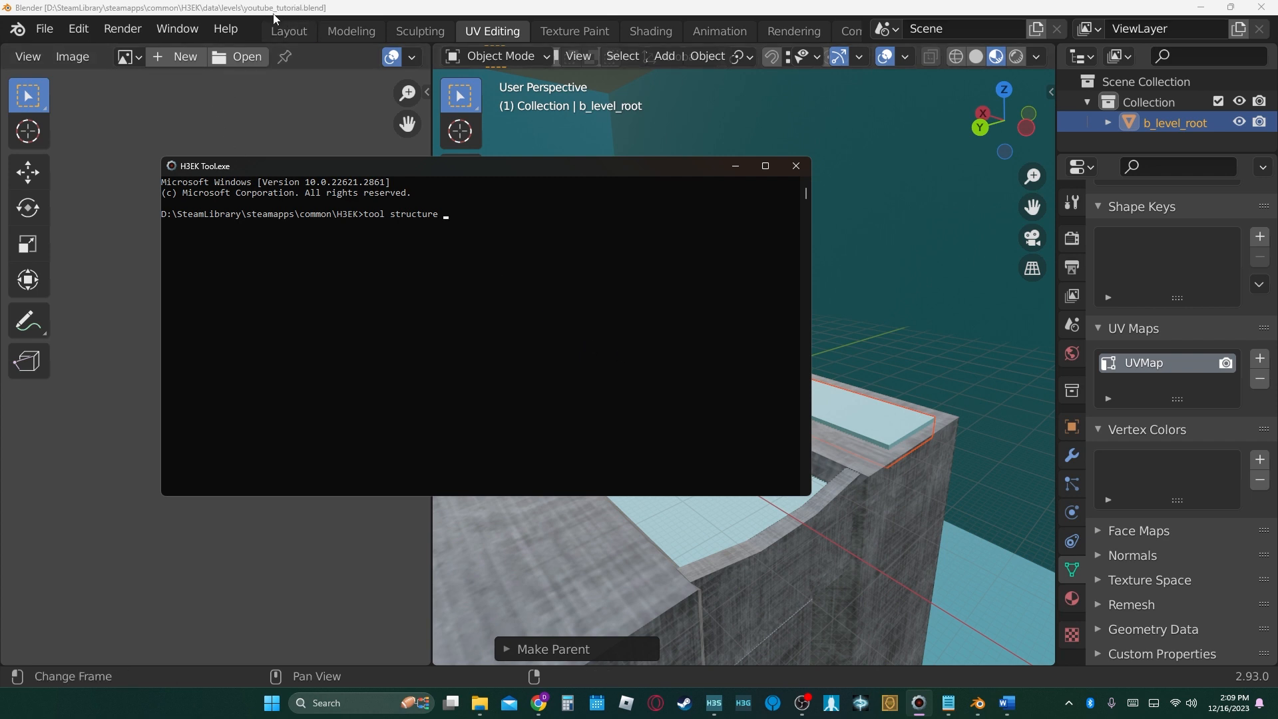
pyautogui.write('level')
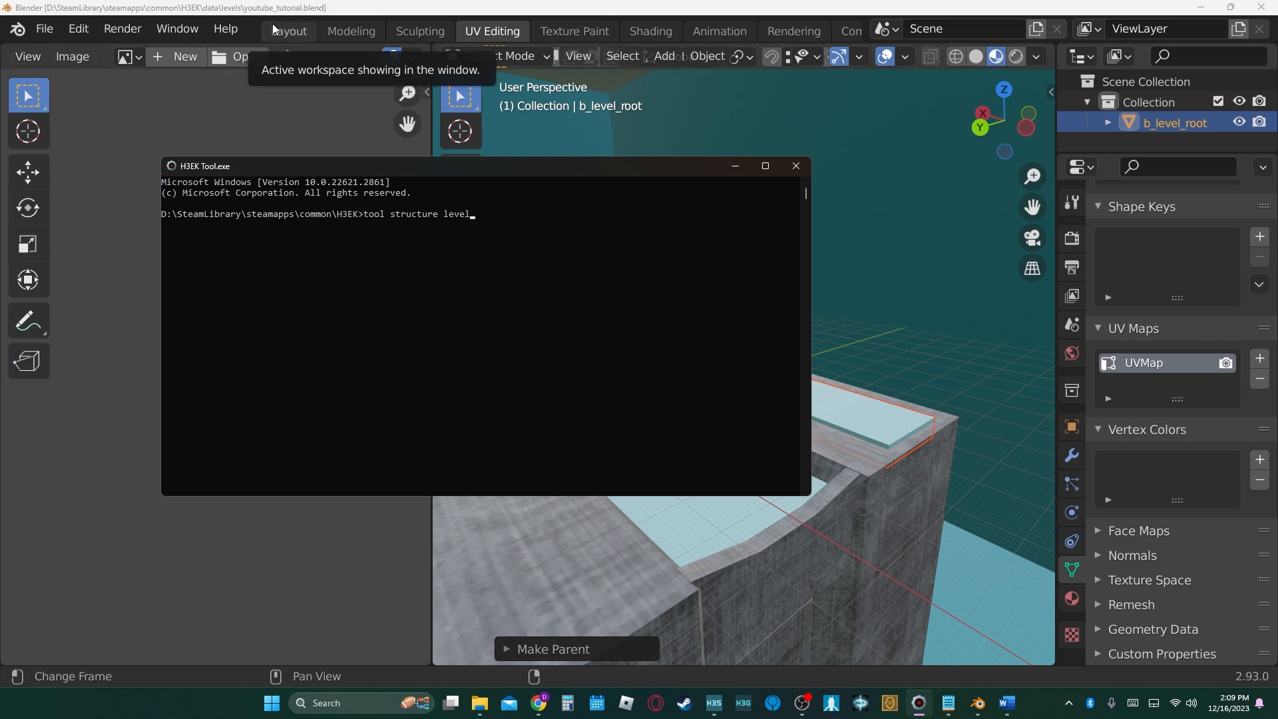
pyautogui.write('s\\multi\\youtube_tutorial')
pyautogui.press('Return')
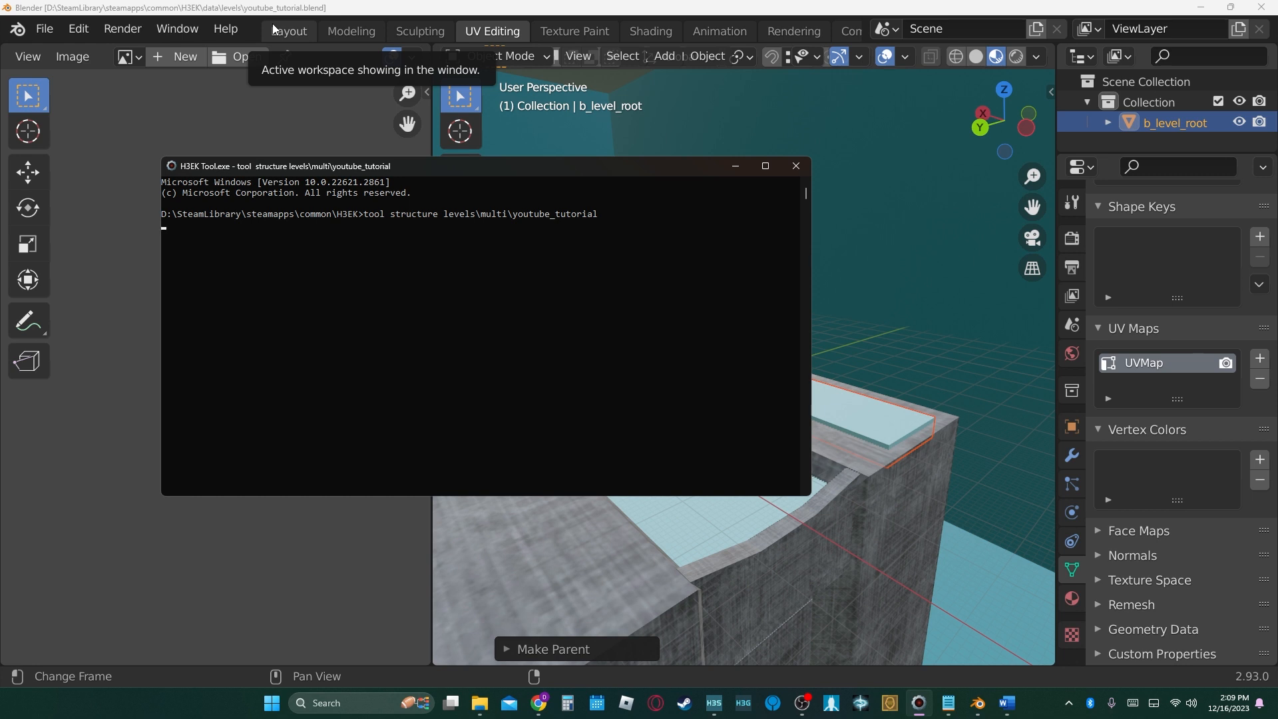
pyautogui.press('Up')
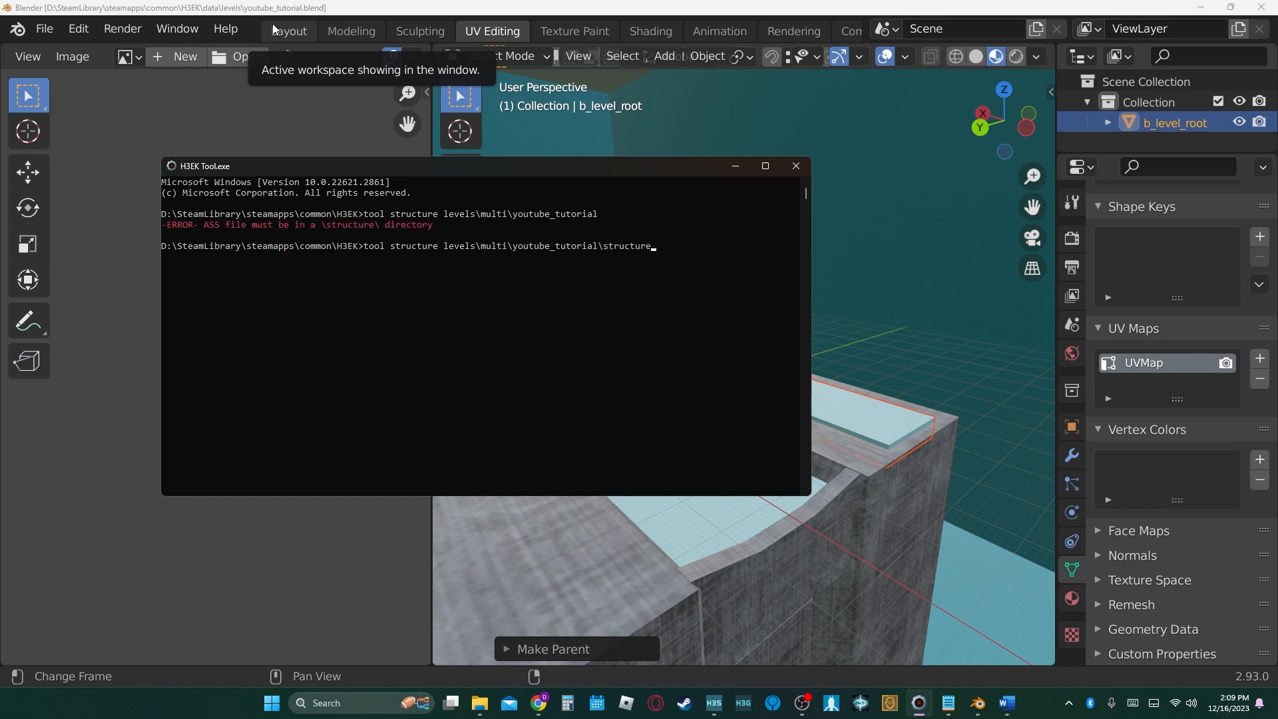
pyautogui.press('Return')
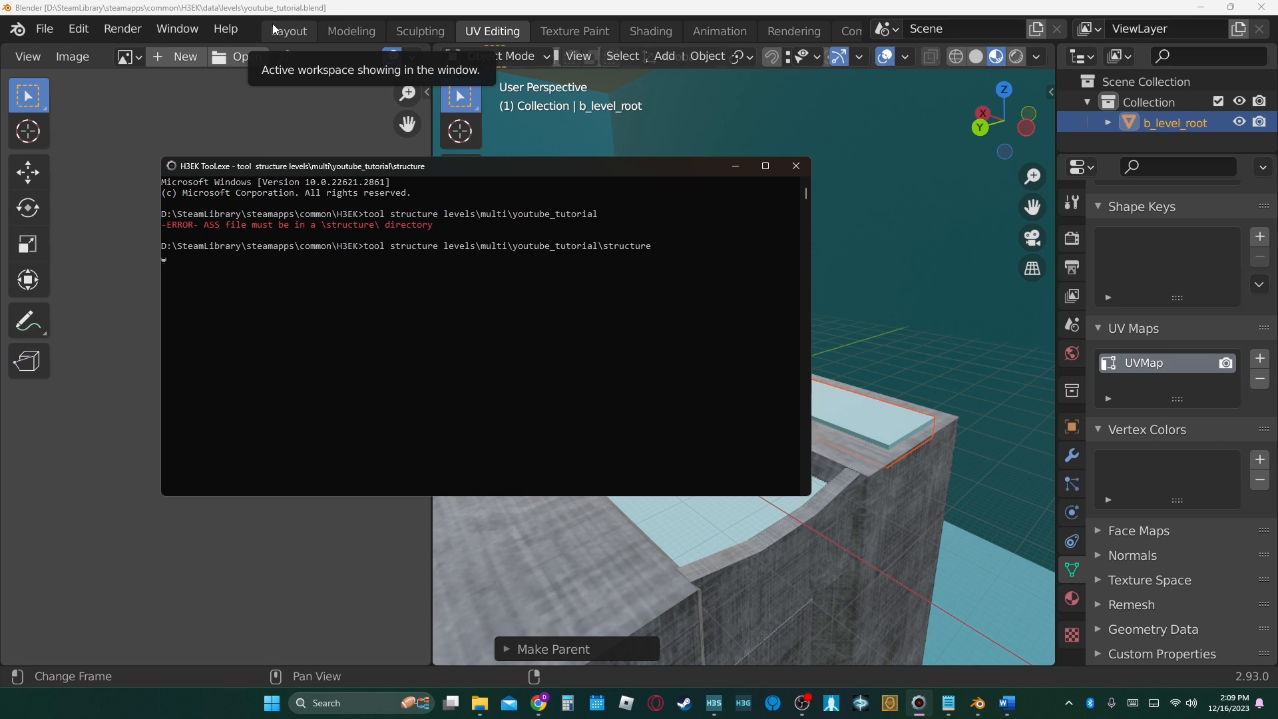
# Import the level by running tool structure levels\multi\youtube_tutorial\structure\youtube_tutorial.ass.
pyautogui.press('Up')
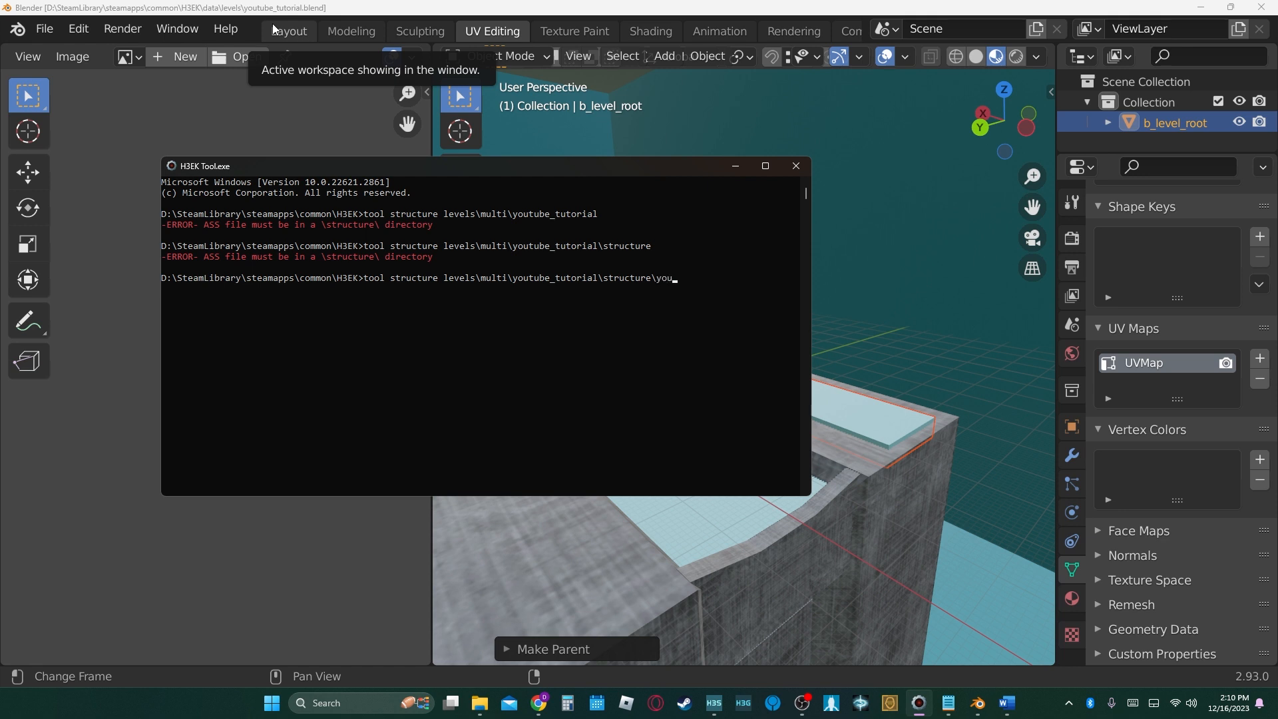
pyautogui.write('\\youtube_tutorial.ass')
pyautogui.press('Return')
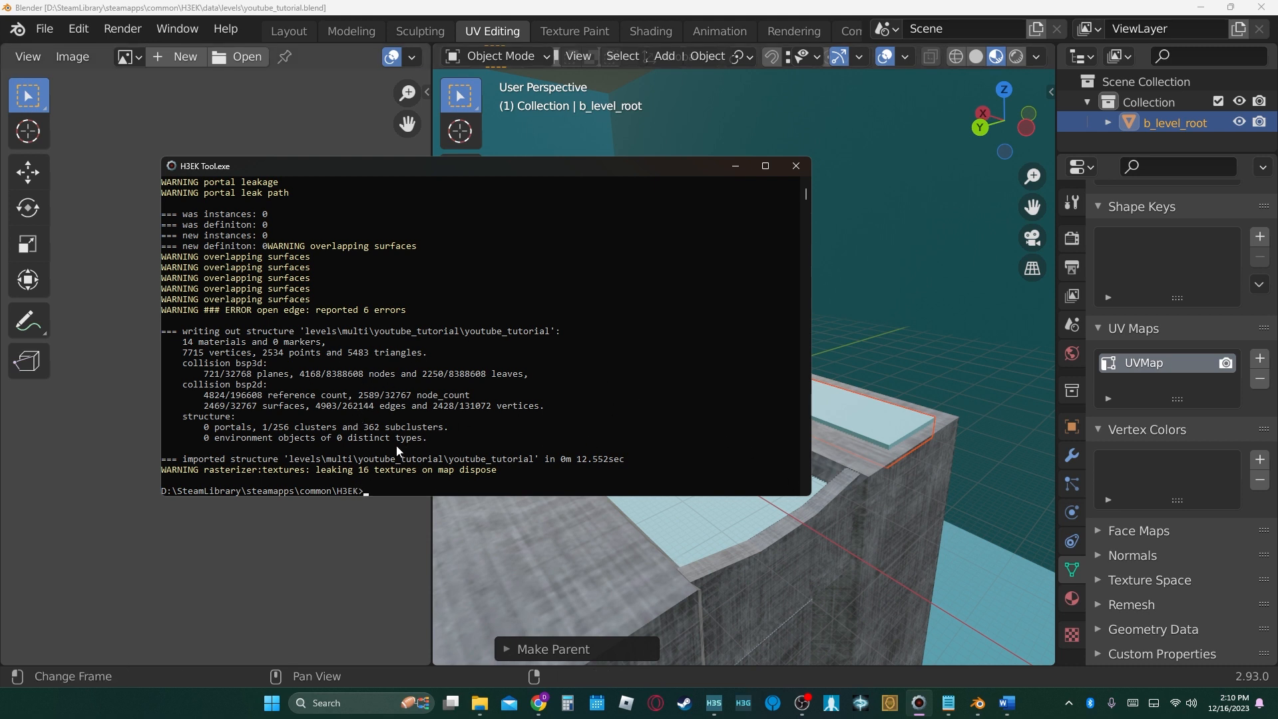
# Switch to H3 Sapien and inspect the reloaded level geometry around the concrete pools and the second water body.
pyautogui.click(713, 703)
pyautogui.press('s')
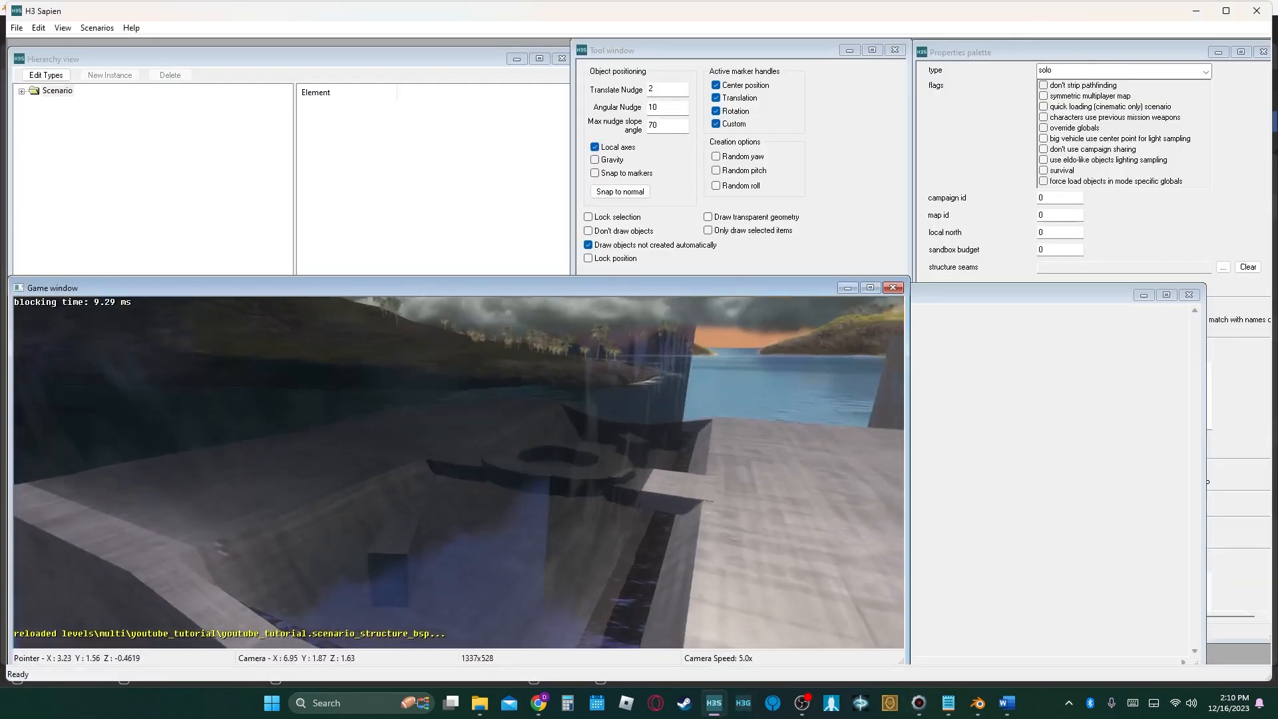
pyautogui.press('w')
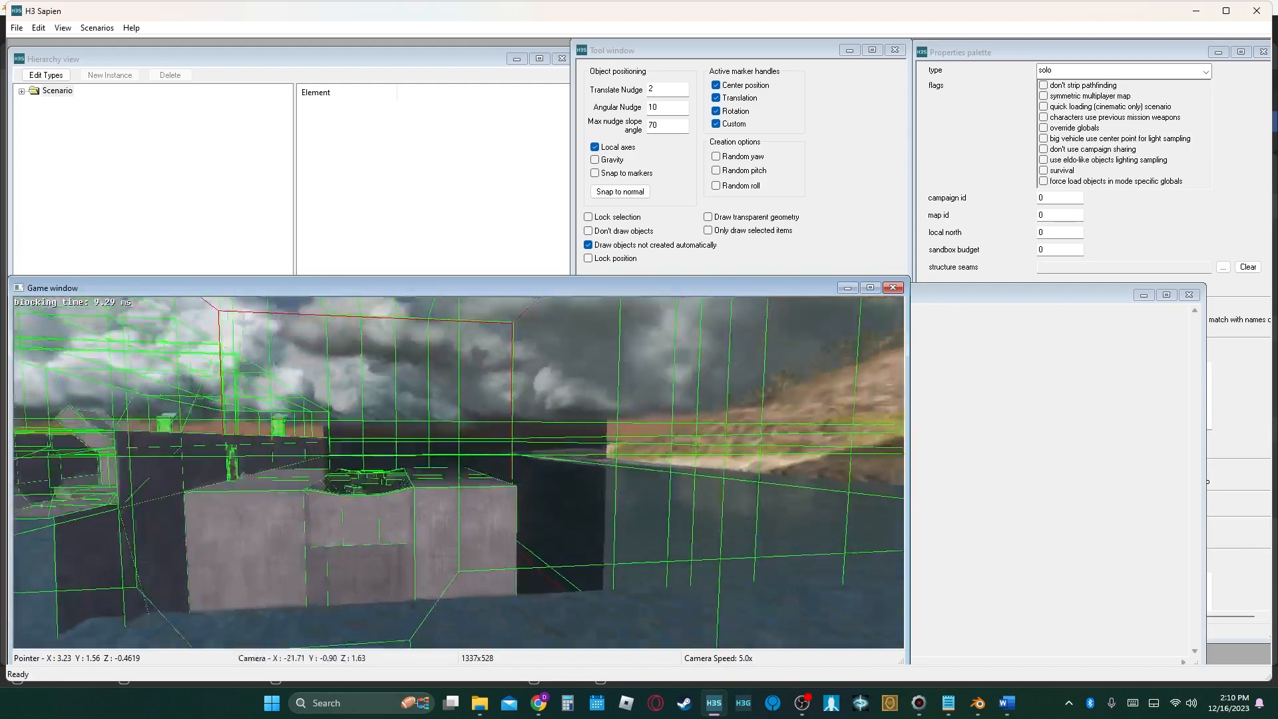
pyautogui.press('w')
pyautogui.press('w')
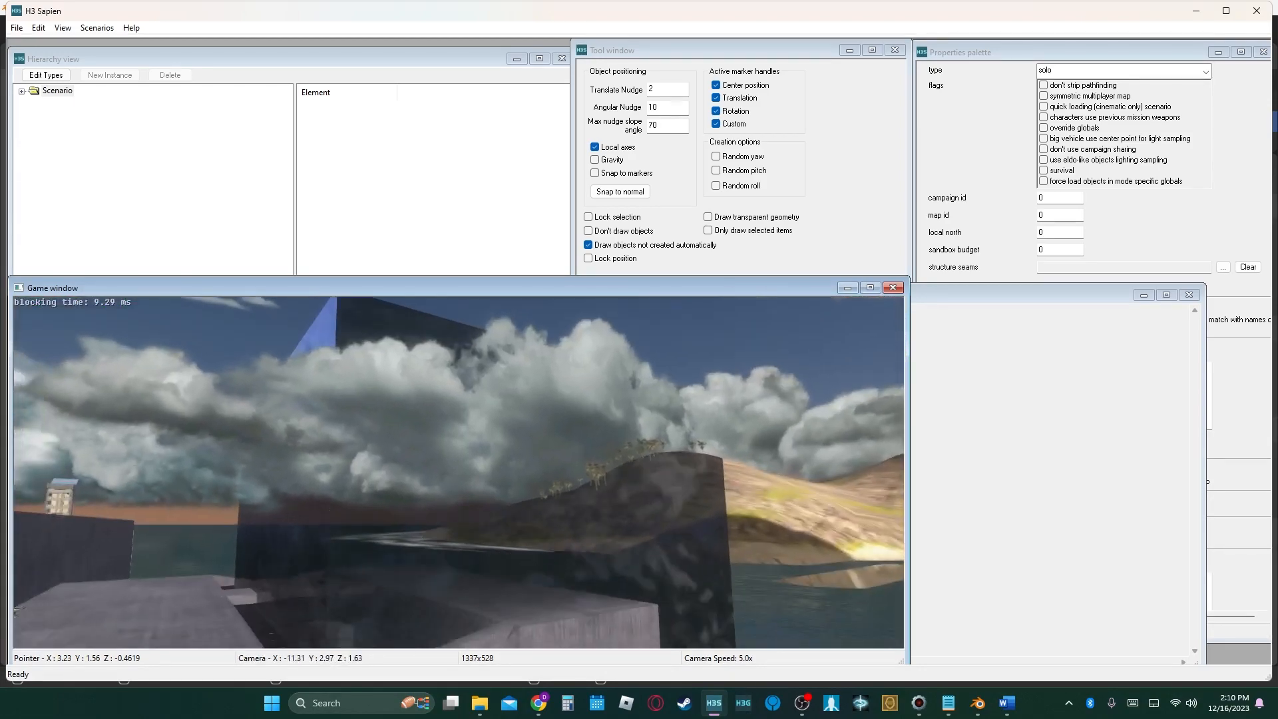
pyautogui.moveTo(557, 619); pyautogui.dragTo(558, 511, button='middle')
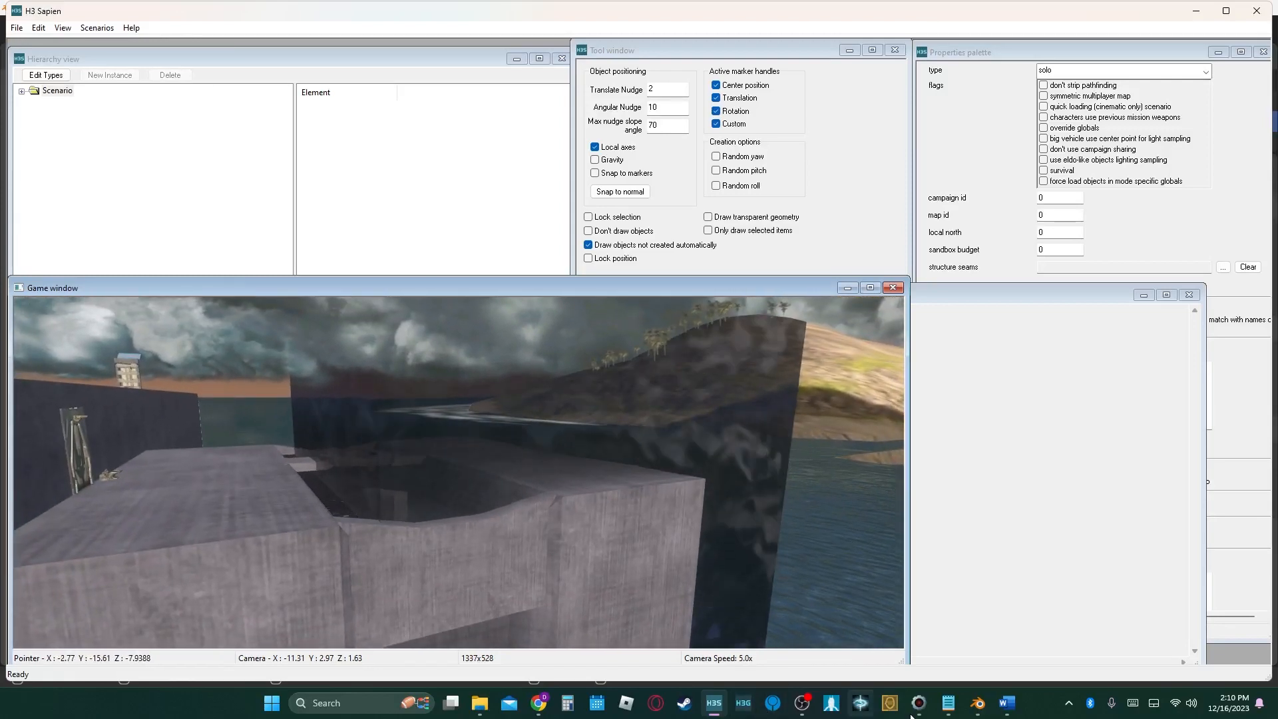
# Return to Blender, apply all transforms to the selected water body and level root, and overwrite youtube_tutorial.ASS.
pyautogui.hotkey('alt', 'Tab')
pyautogui.hotkey('ctrl', 'a')
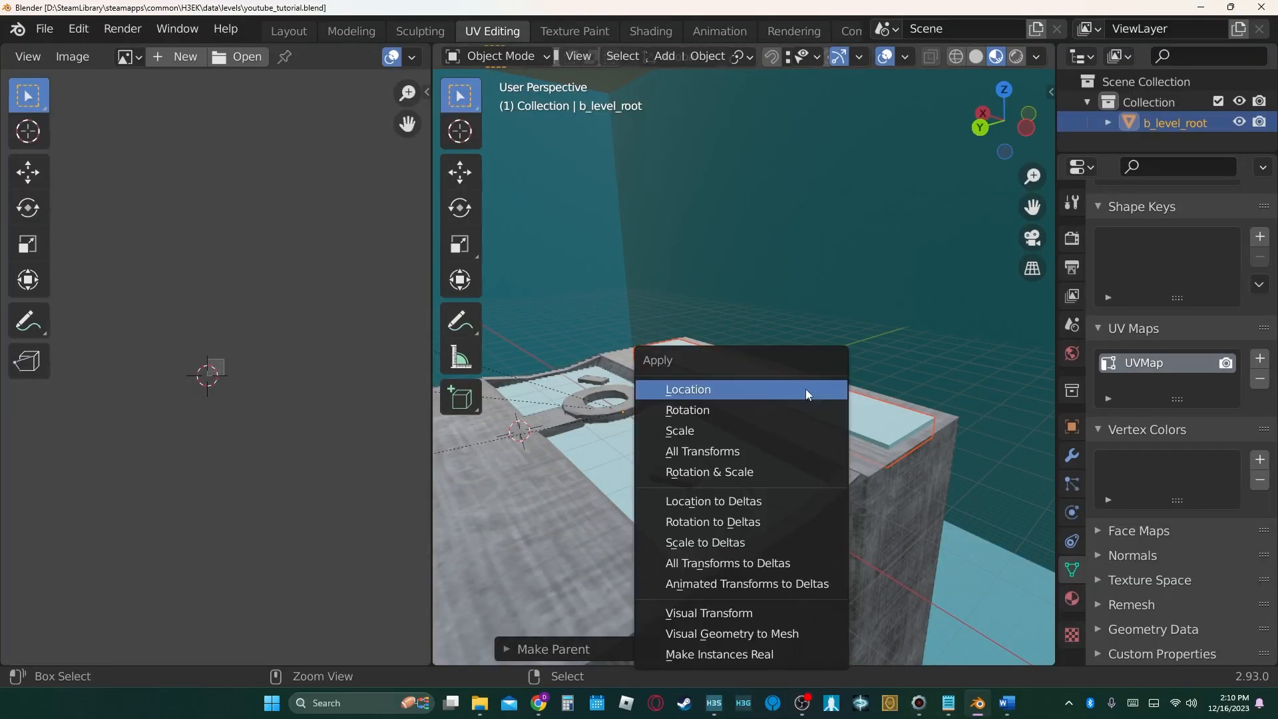
pyautogui.click(740, 450)
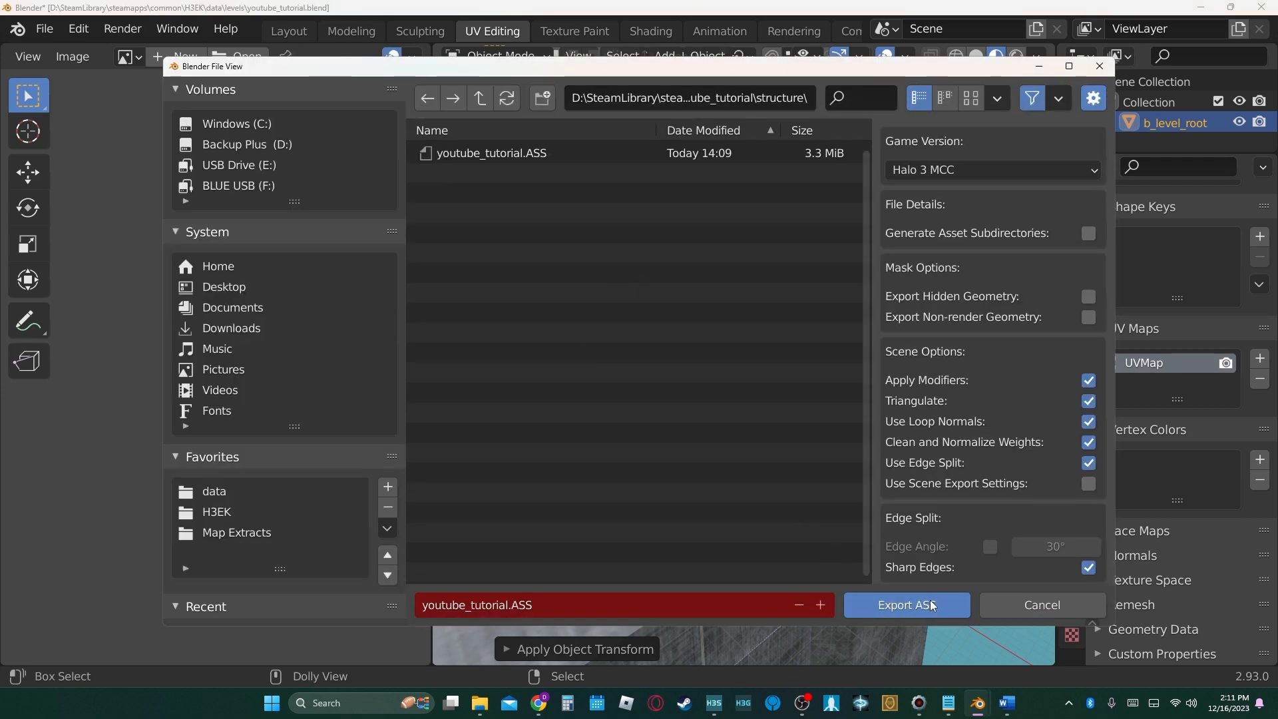
pyautogui.click(929, 600)
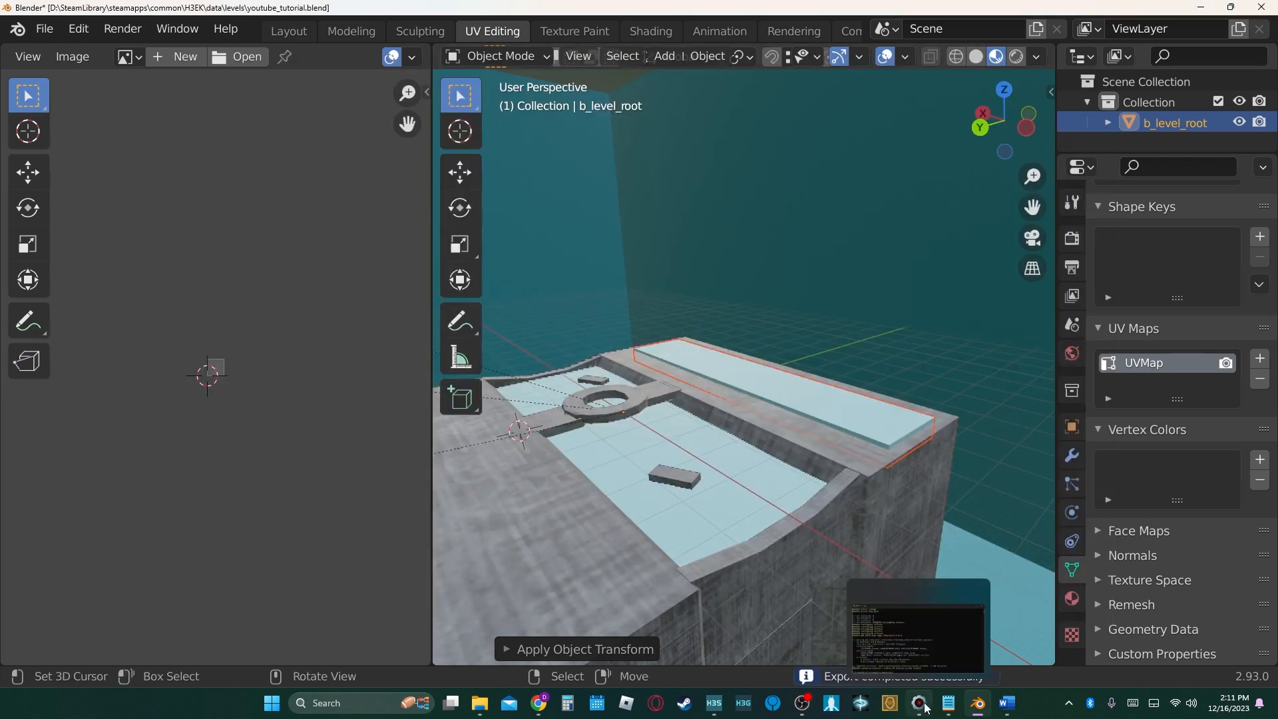
# Switch to H3EK Tool and rerun the structure import of youtube_tutorial.ass.
pyautogui.click(929, 705)
pyautogui.press('Up')
pyautogui.press('Return')
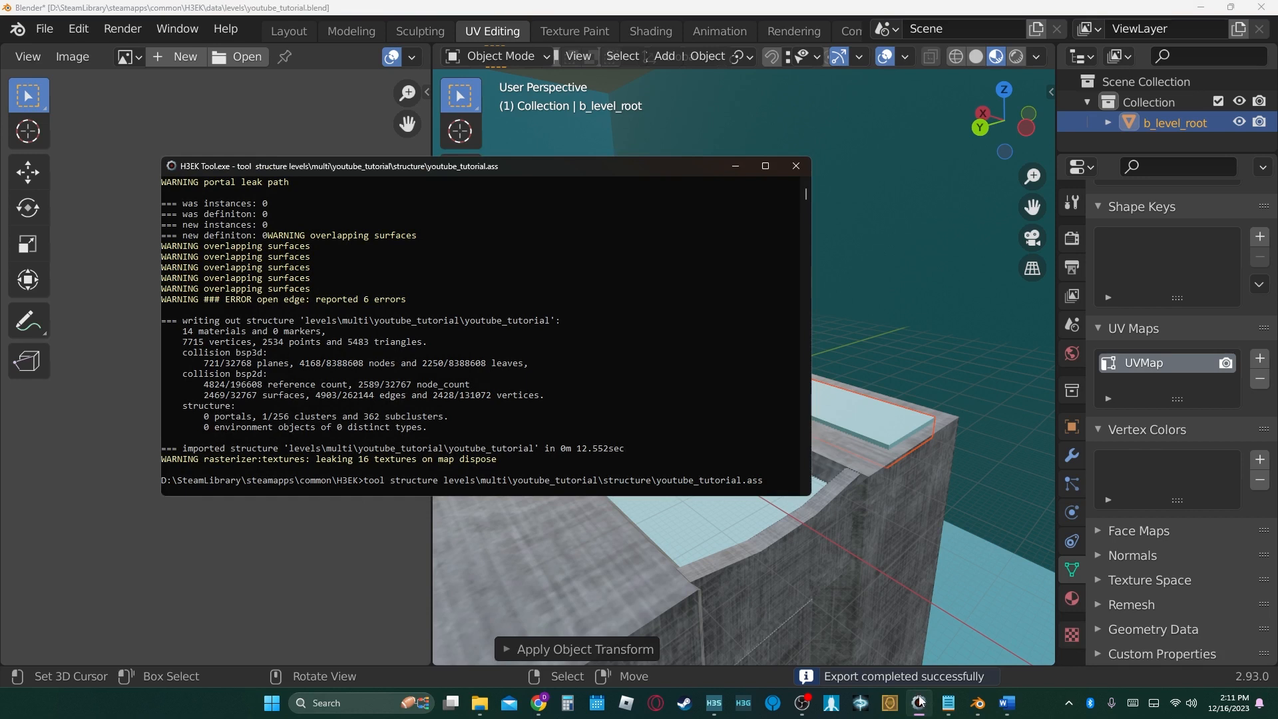
# Switch to H3 Sapien and examine the second water body and the pools from several viewpoints.
pyautogui.moveTo(714, 707)
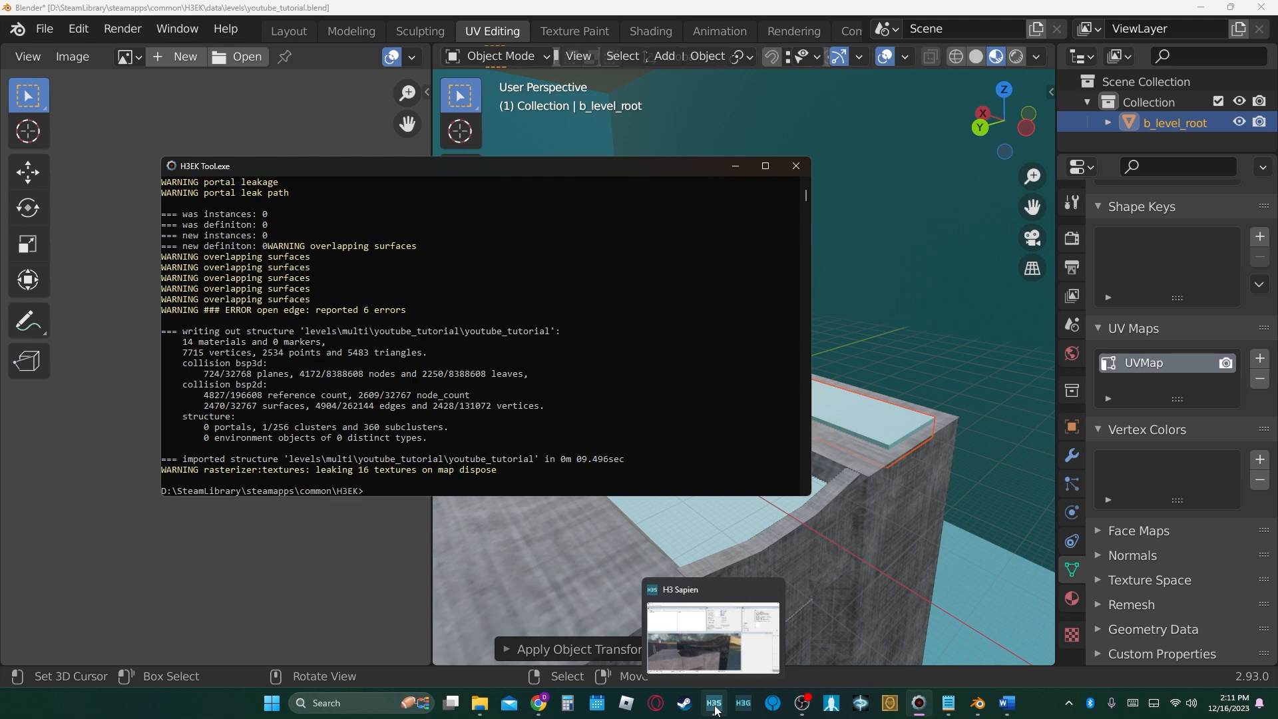
pyautogui.click(714, 703)
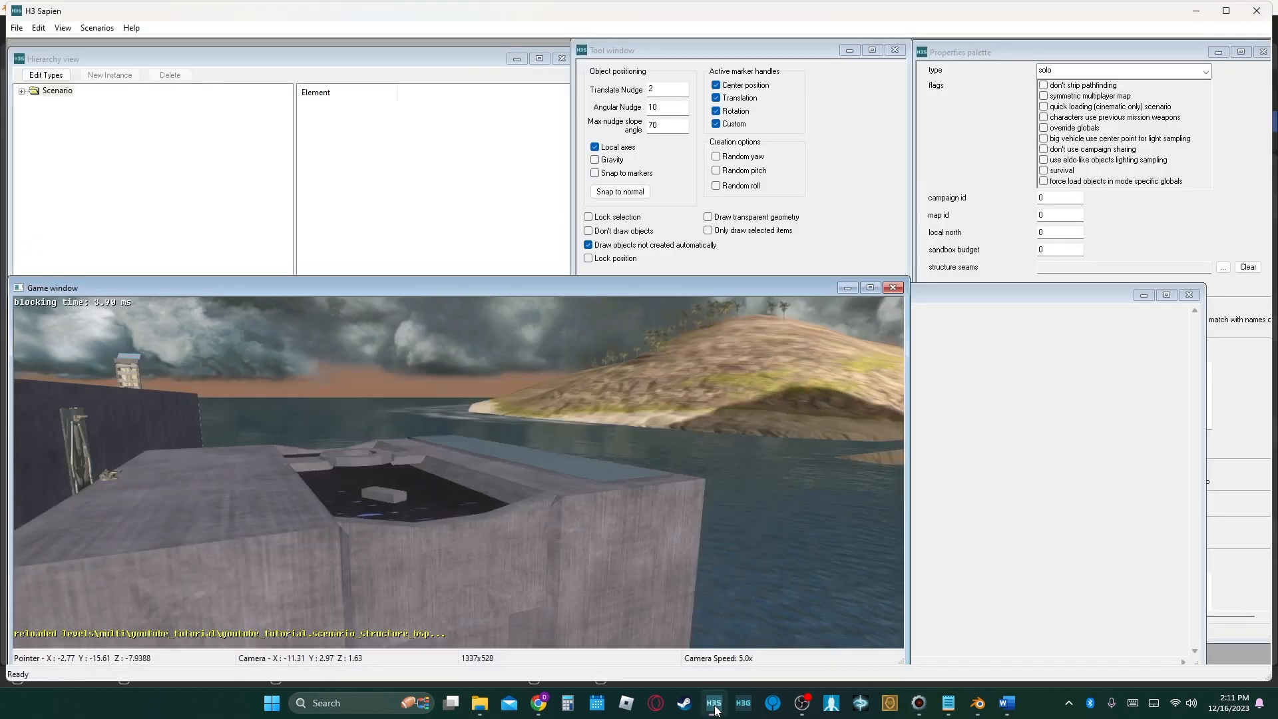
pyautogui.moveTo(458, 471); pyautogui.dragTo(86, 390, button='middle')
pyautogui.press('s')
pyautogui.press('d')
pyautogui.press('s')
pyautogui.press('s')
pyautogui.moveTo(506, 406); pyautogui.dragTo(597, 491, button='middle')
pyautogui.press('w')
# Play as the character, throw a grenade into the pool and walk onto the second water body to test it.
pyautogui.press('Tab')
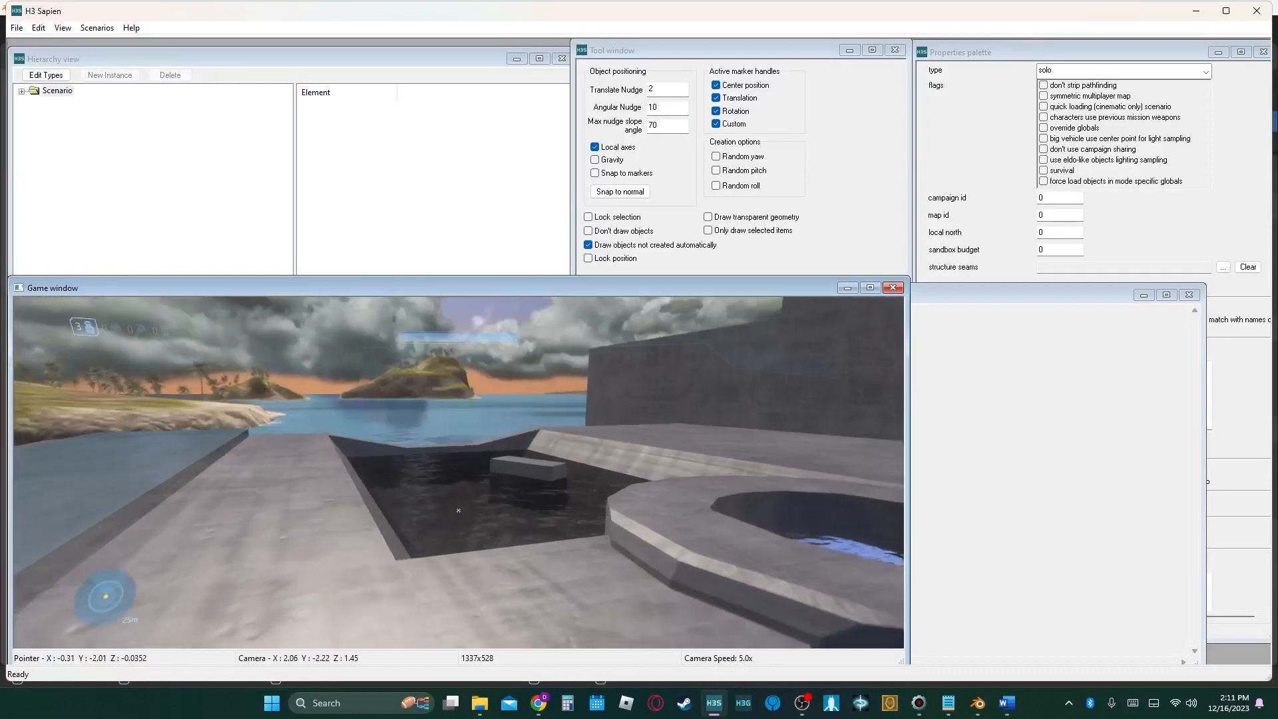
pyautogui.rightClick(459, 510)
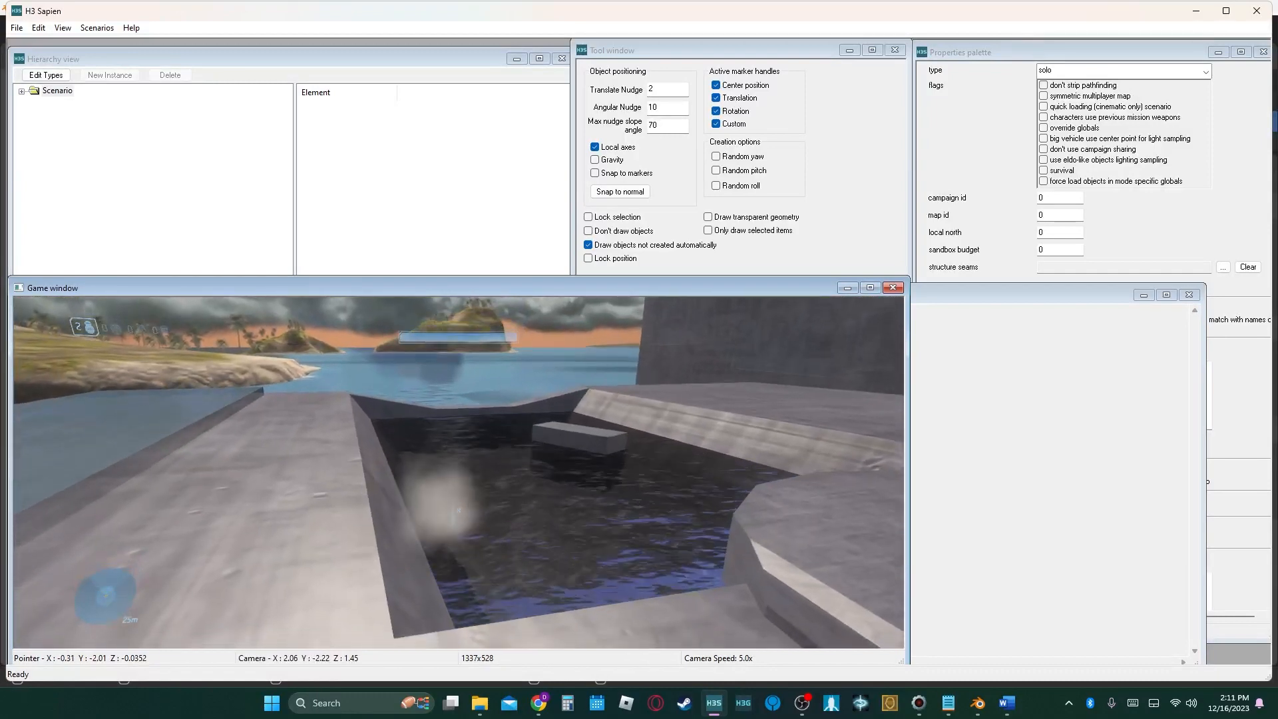
pyautogui.press('w')
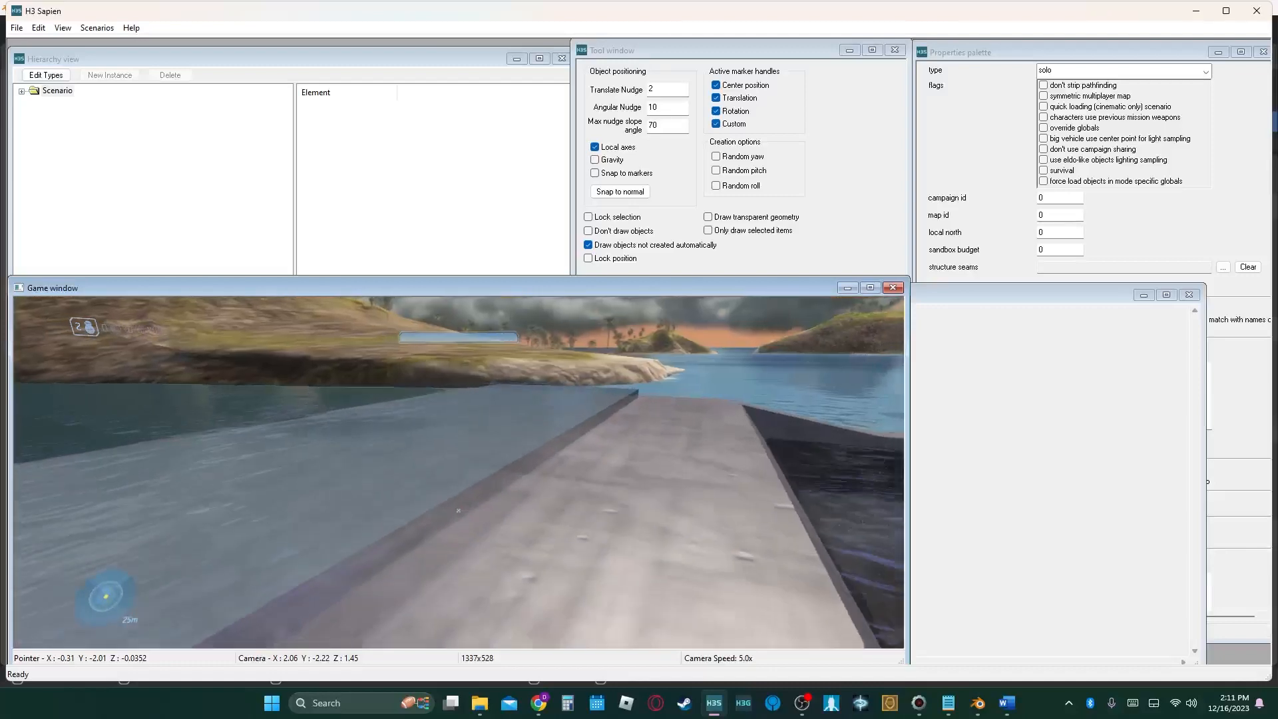
pyautogui.press('w')
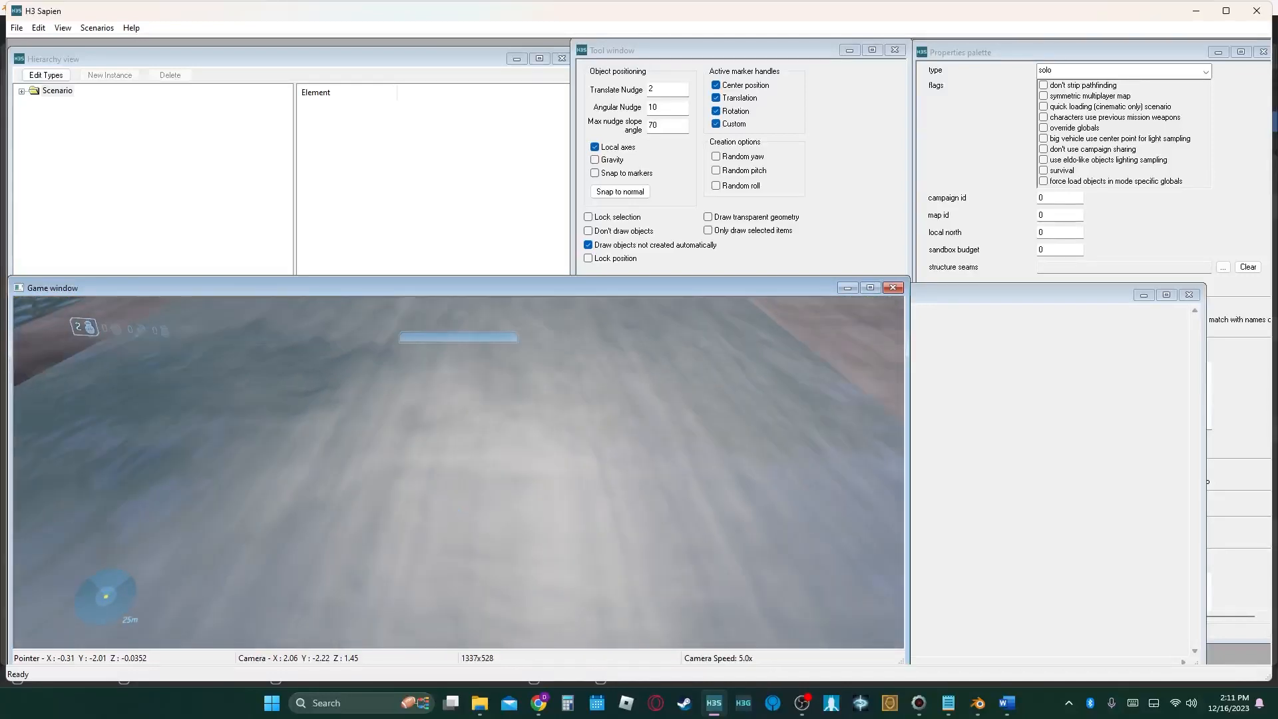
pyautogui.hotkey('shift', 'Tab')
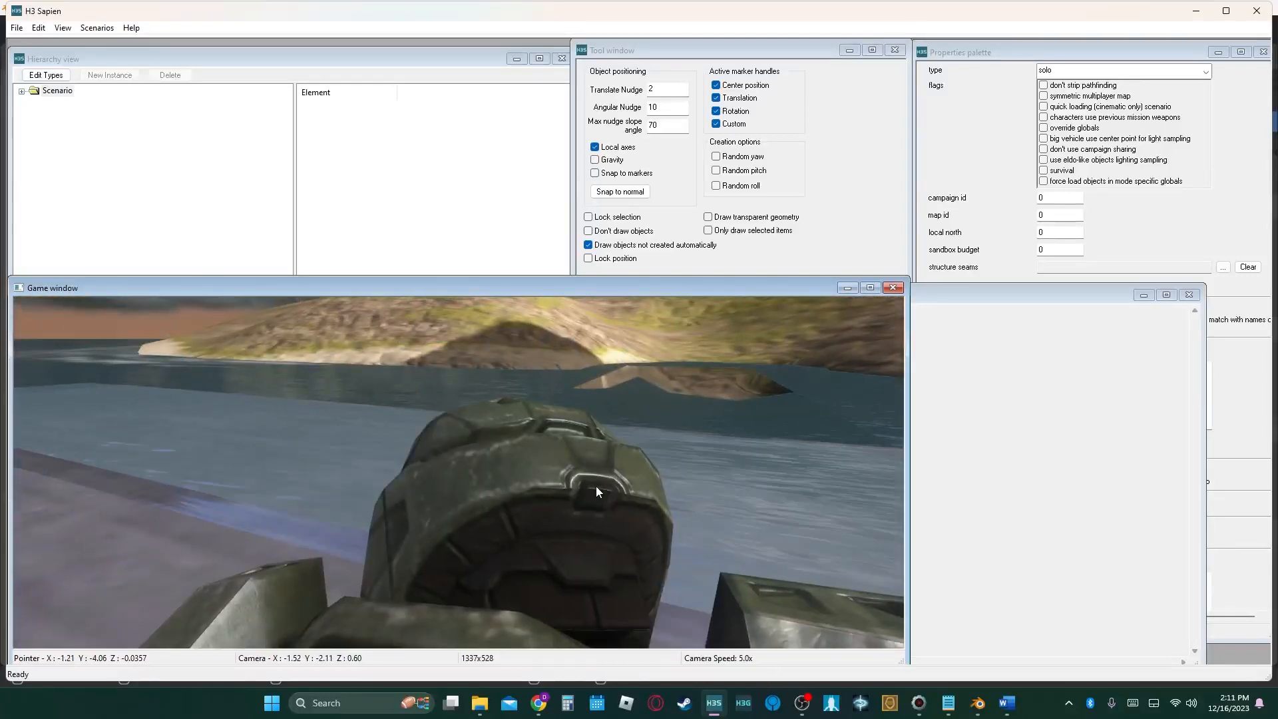
# Switch to Blender and duplicate the water_source2 object in place.
pyautogui.click(979, 714)
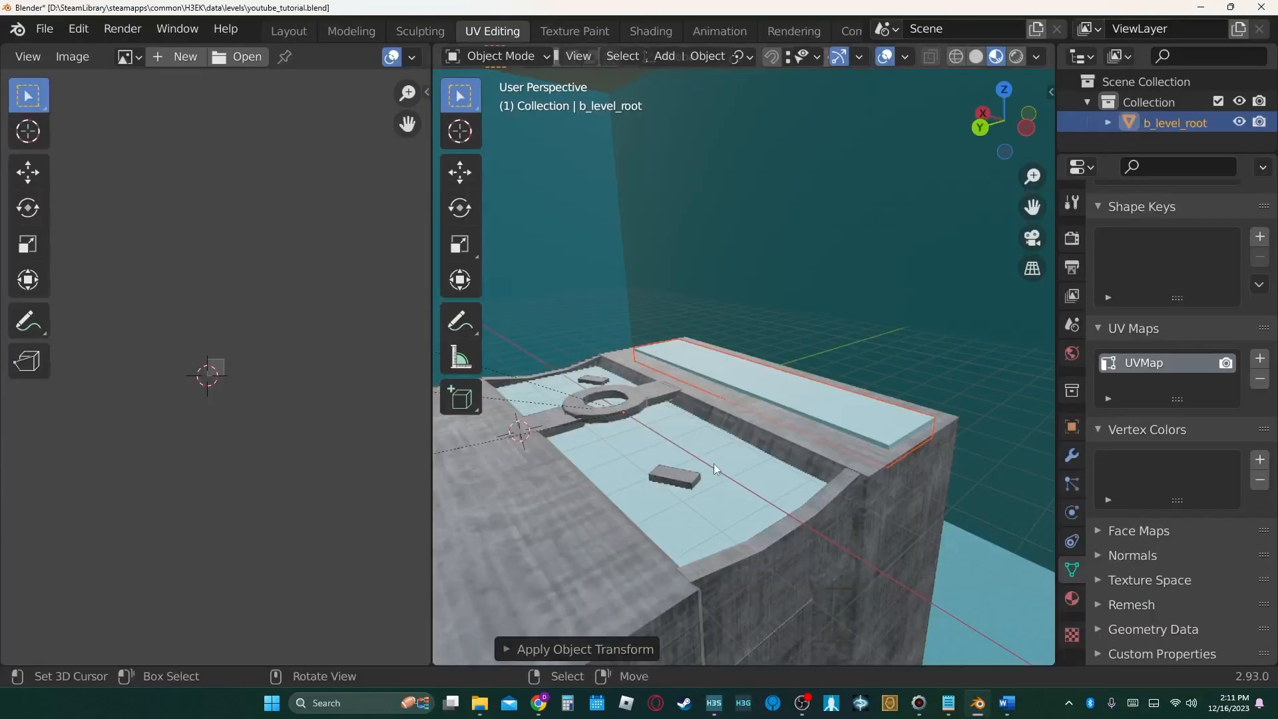
pyautogui.hotkey('shift', '`')
pyautogui.press('w')
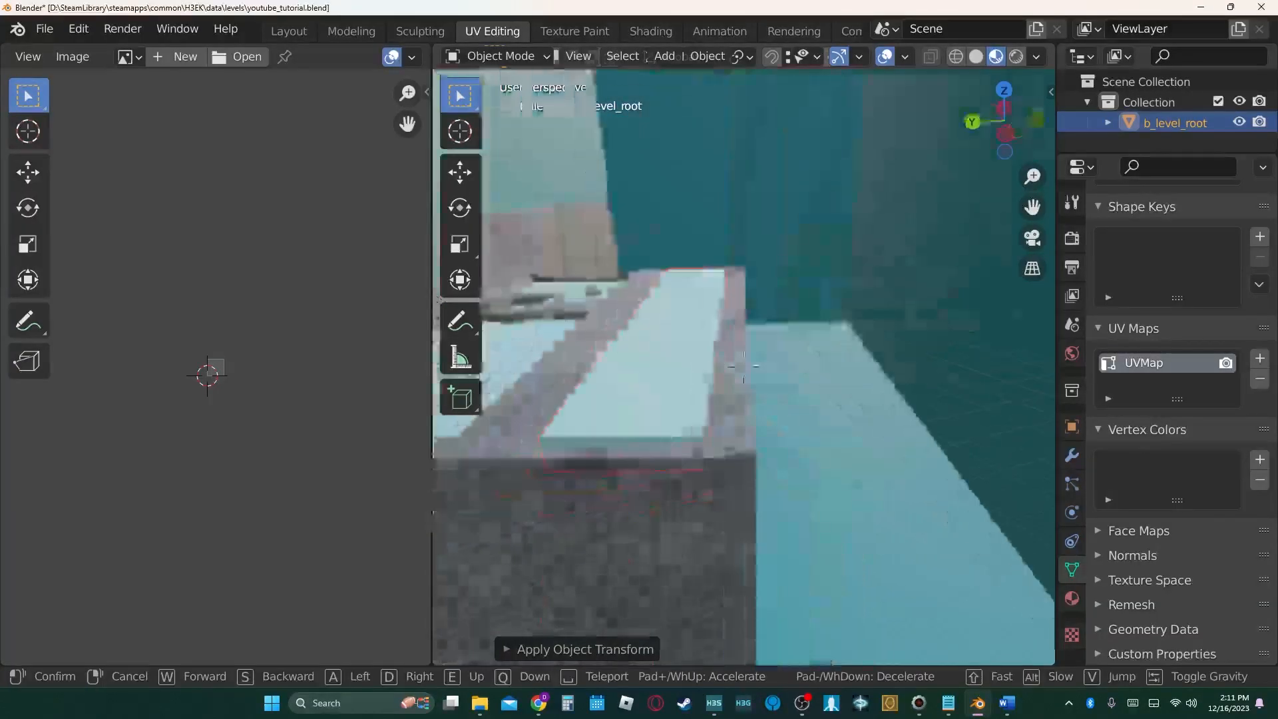
pyautogui.click(778, 384)
pyautogui.click(779, 385)
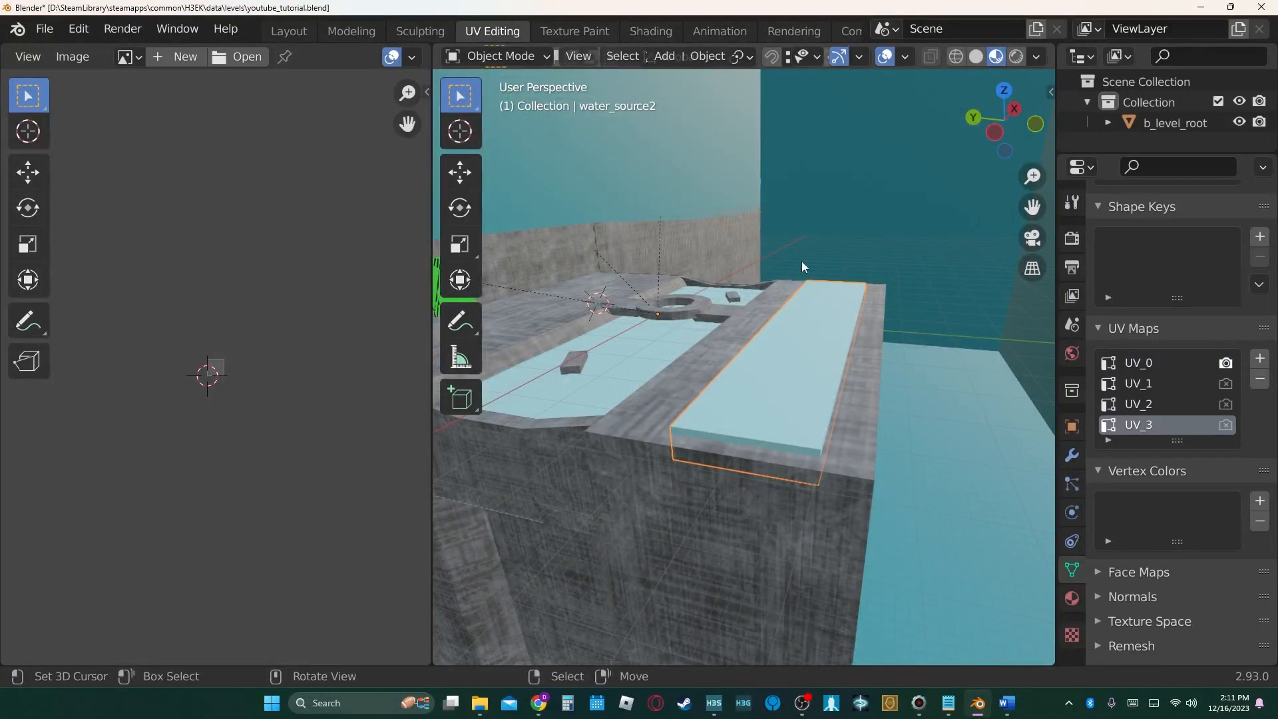
pyautogui.hotkey('shift', 'd')
pyautogui.rightClick(811, 389)
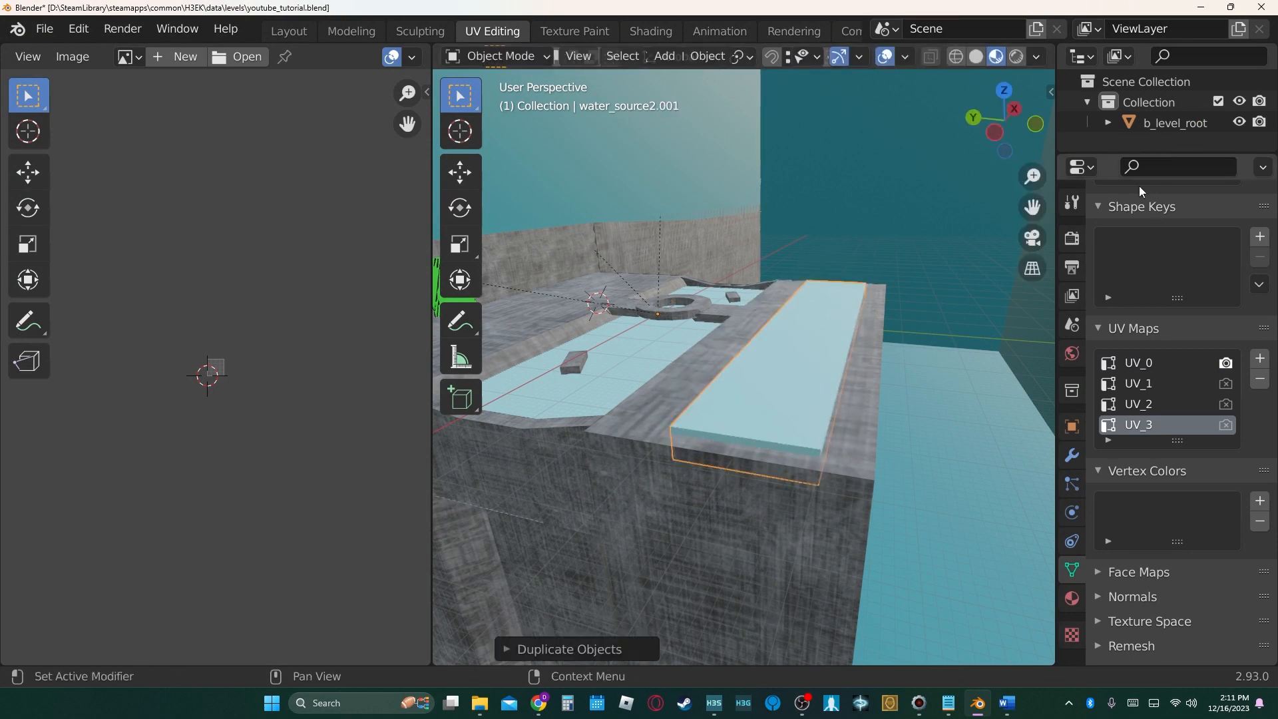
# Rename the duplicated water object as ~water_source2.001.
pyautogui.press('F2')
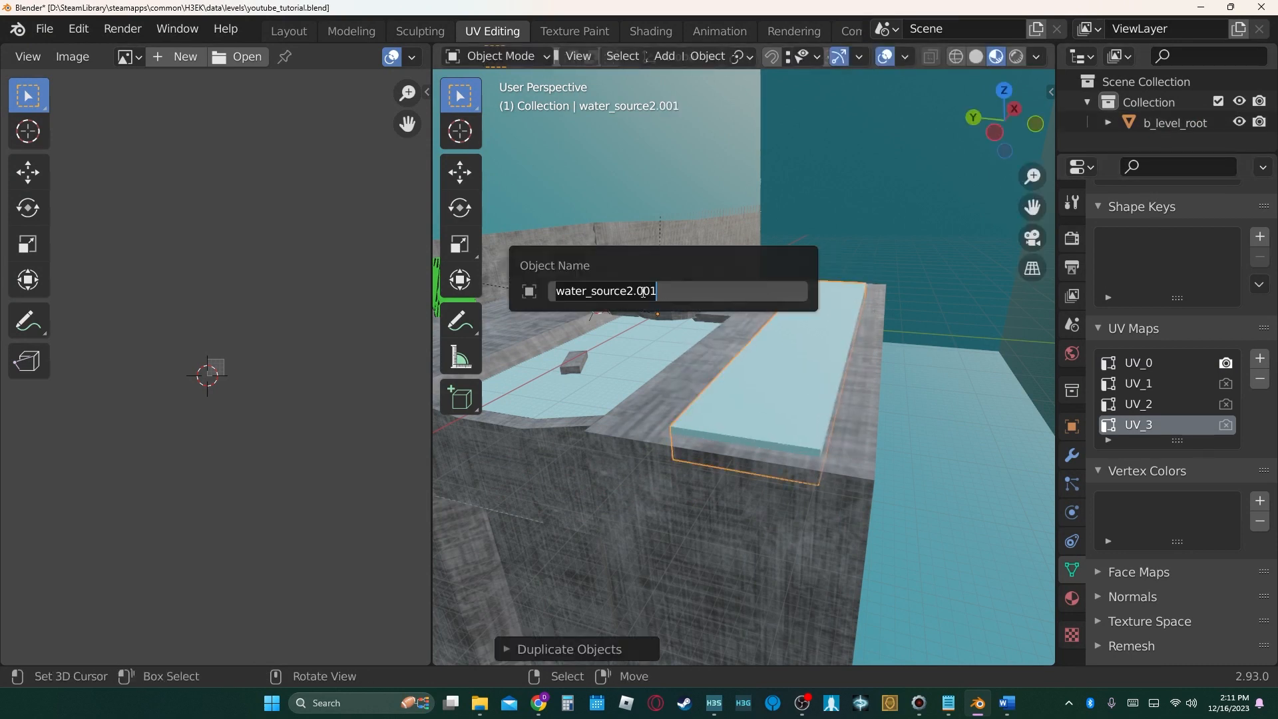
pyautogui.press('Home')
pyautogui.write('~')
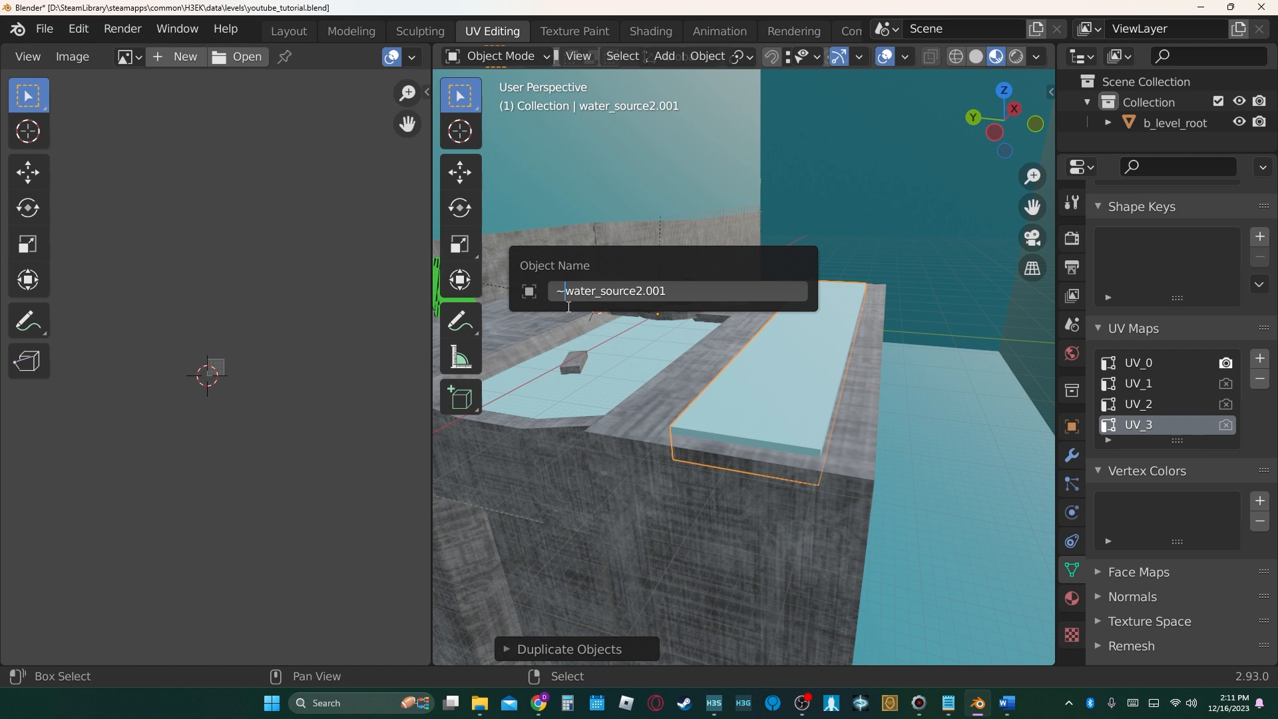
pyautogui.press('Return')
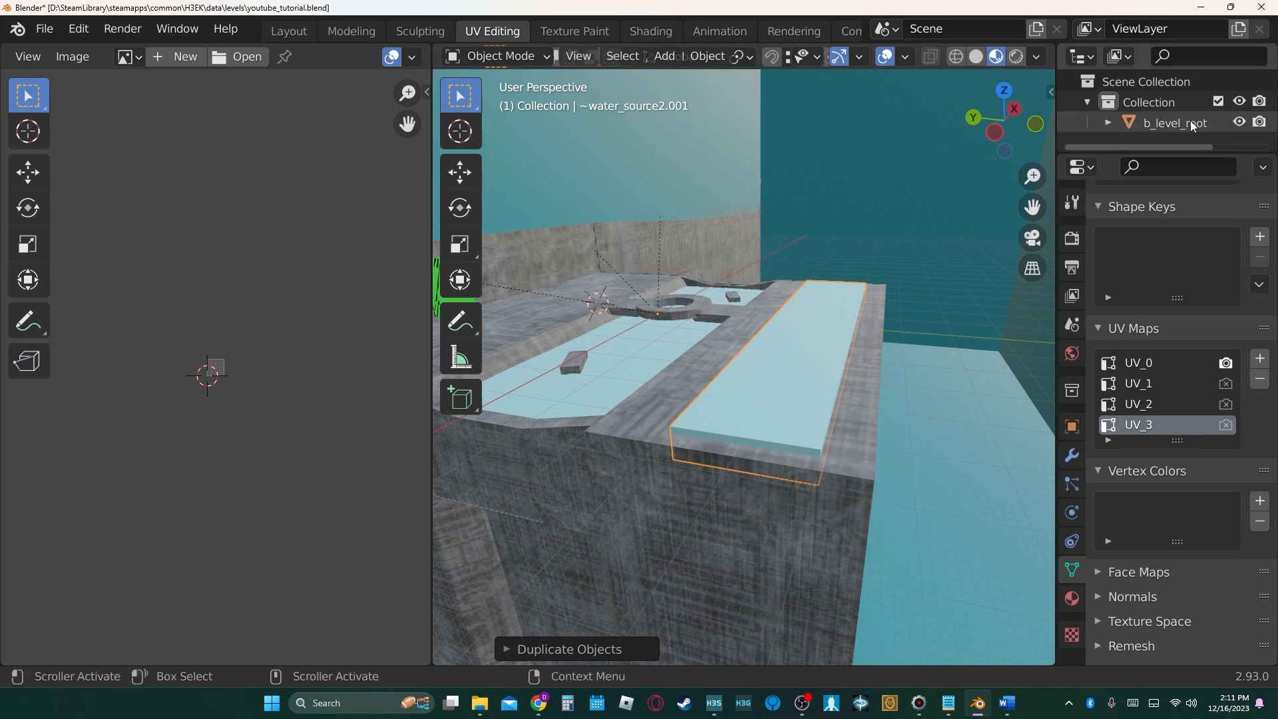
# Enlarge the outliner and expand b_level_root to check the water objects parented under it.
pyautogui.moveTo(1164, 154); pyautogui.dragTo(1145, 330)
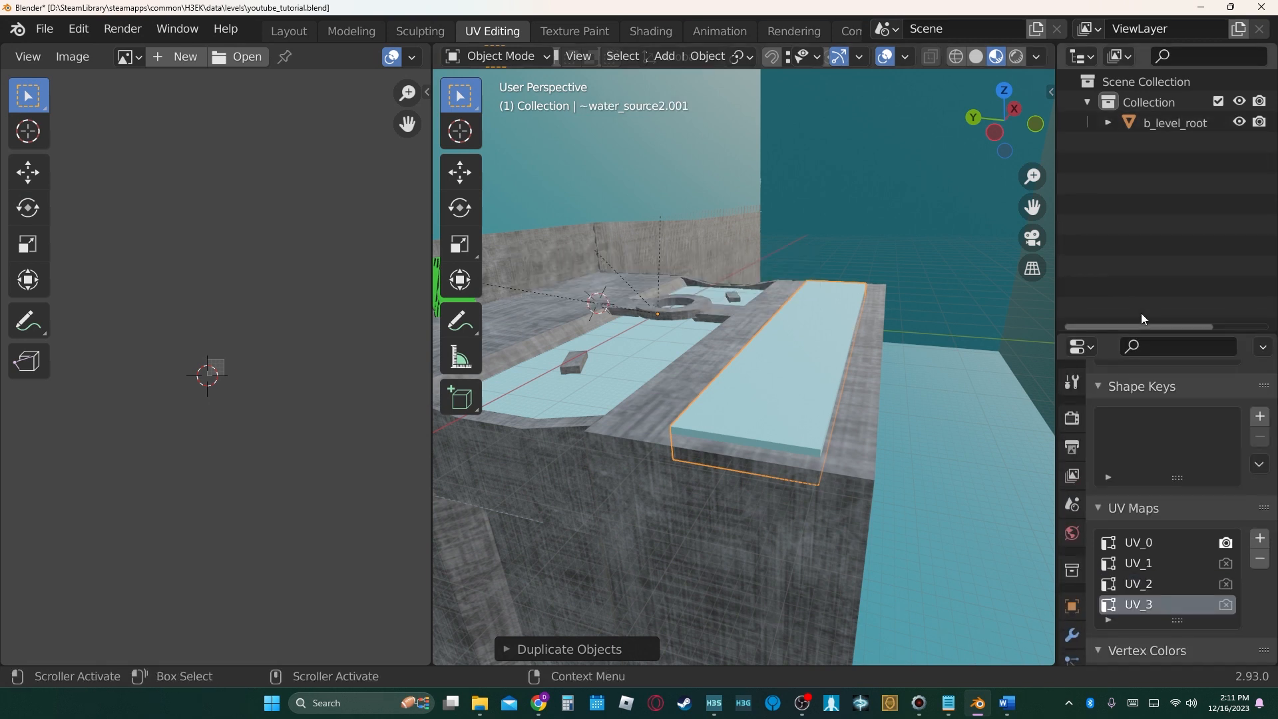
pyautogui.click(1107, 122)
pyautogui.scroll(-2, 1122, 227)
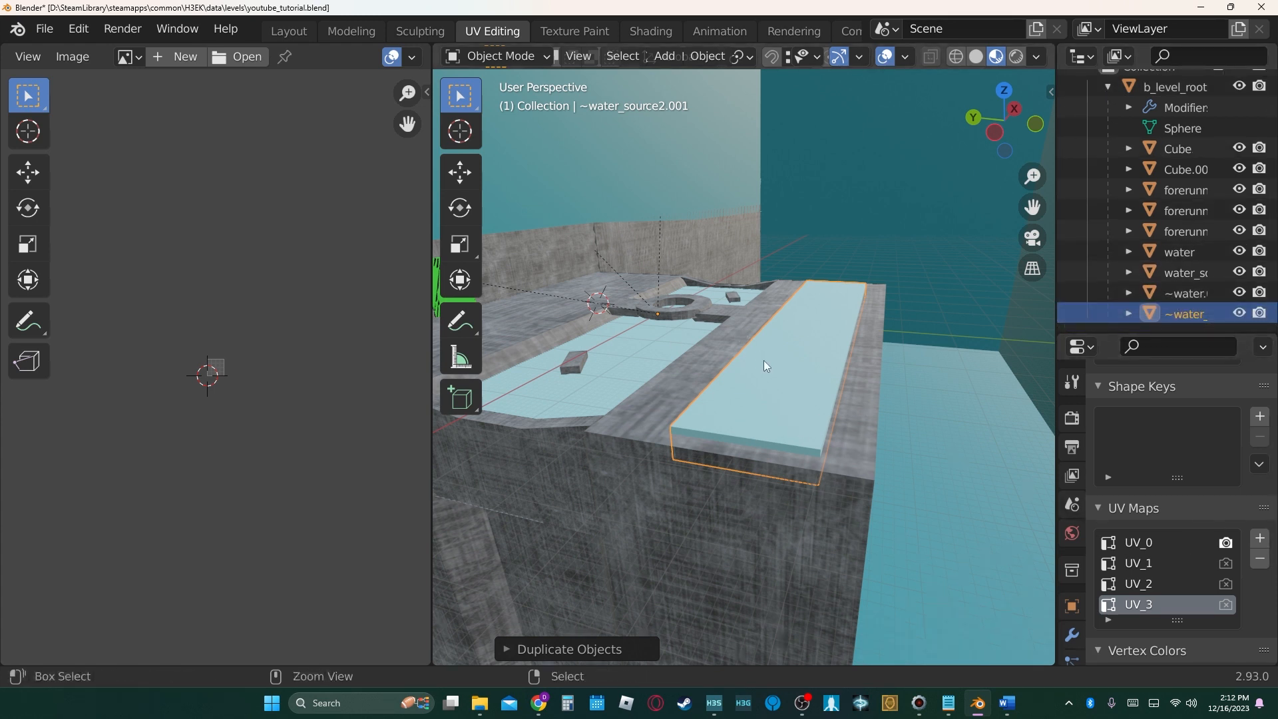
# Save the Blender file and export the level over youtube_tutorial.ASS in the structure folder with the existing Halo 3 MCC settings.
pyautogui.hotkey('ctrl', 's')
pyautogui.hotkey('ctrl', 'e')
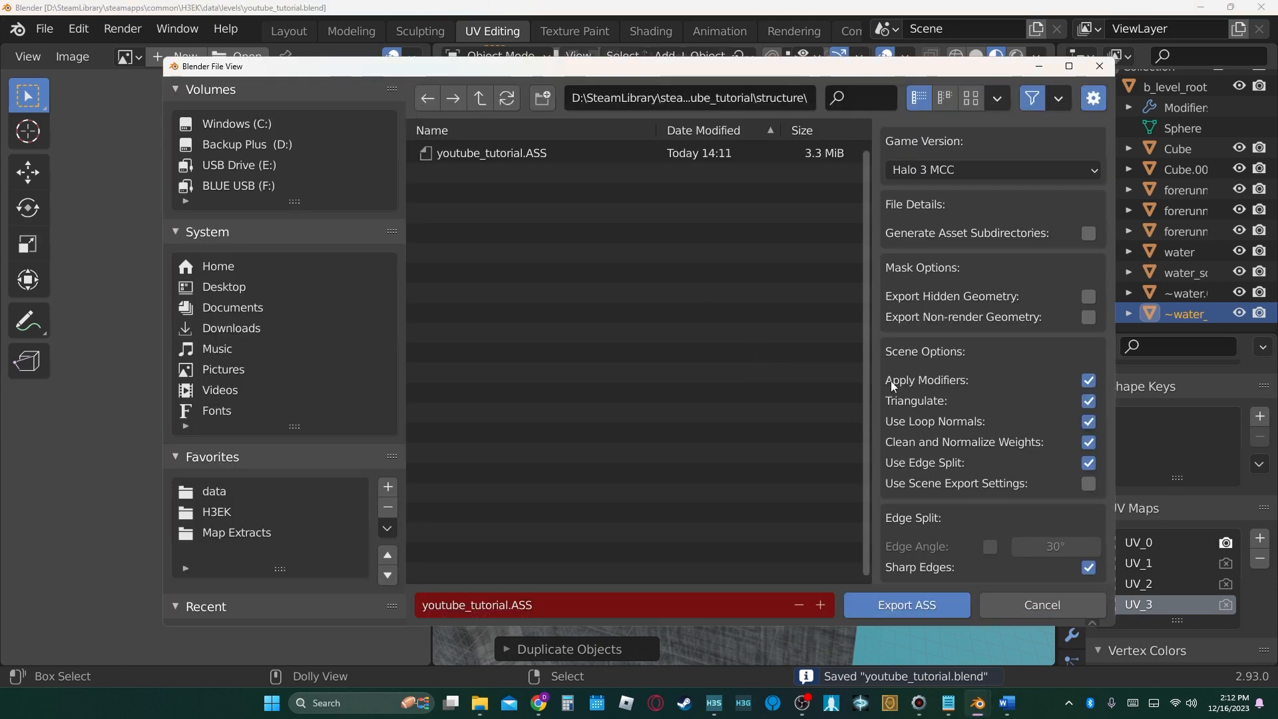
pyautogui.click(930, 605)
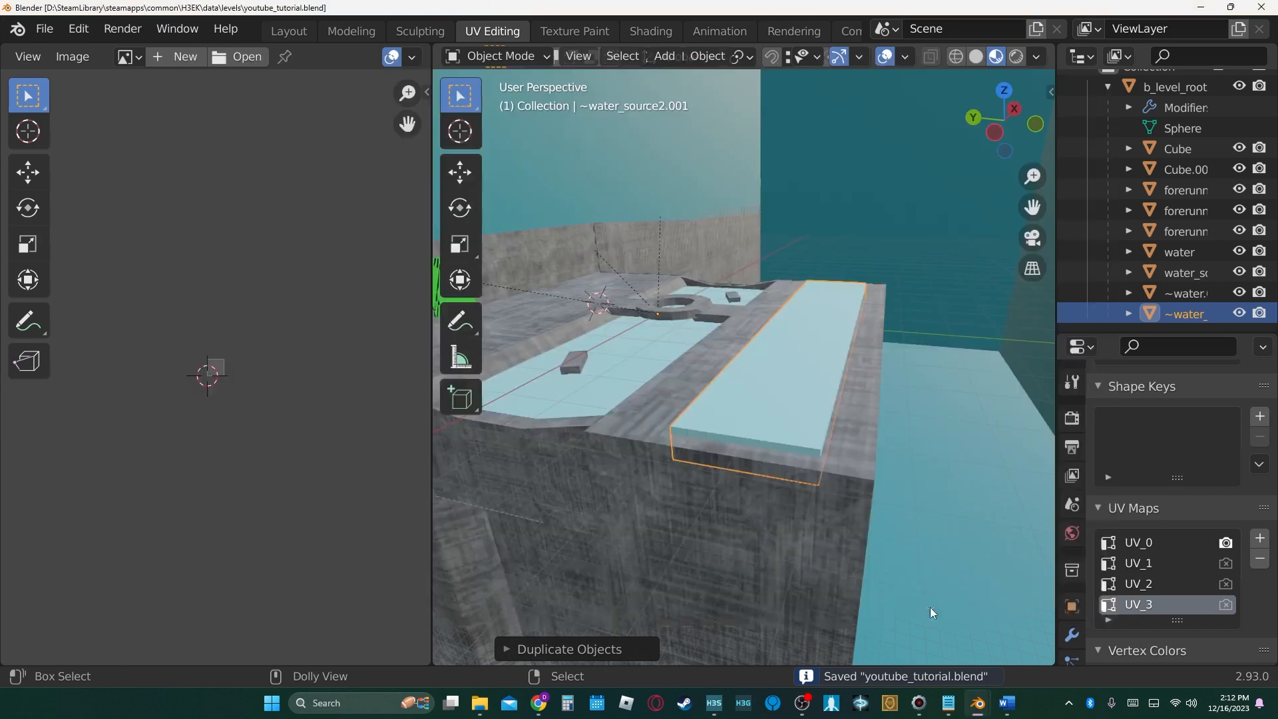
# Switch to H3EK Tool and run the structure import on the newly exported youtube_tutorial.ass.
pyautogui.click(919, 703)
pyautogui.press('Up')
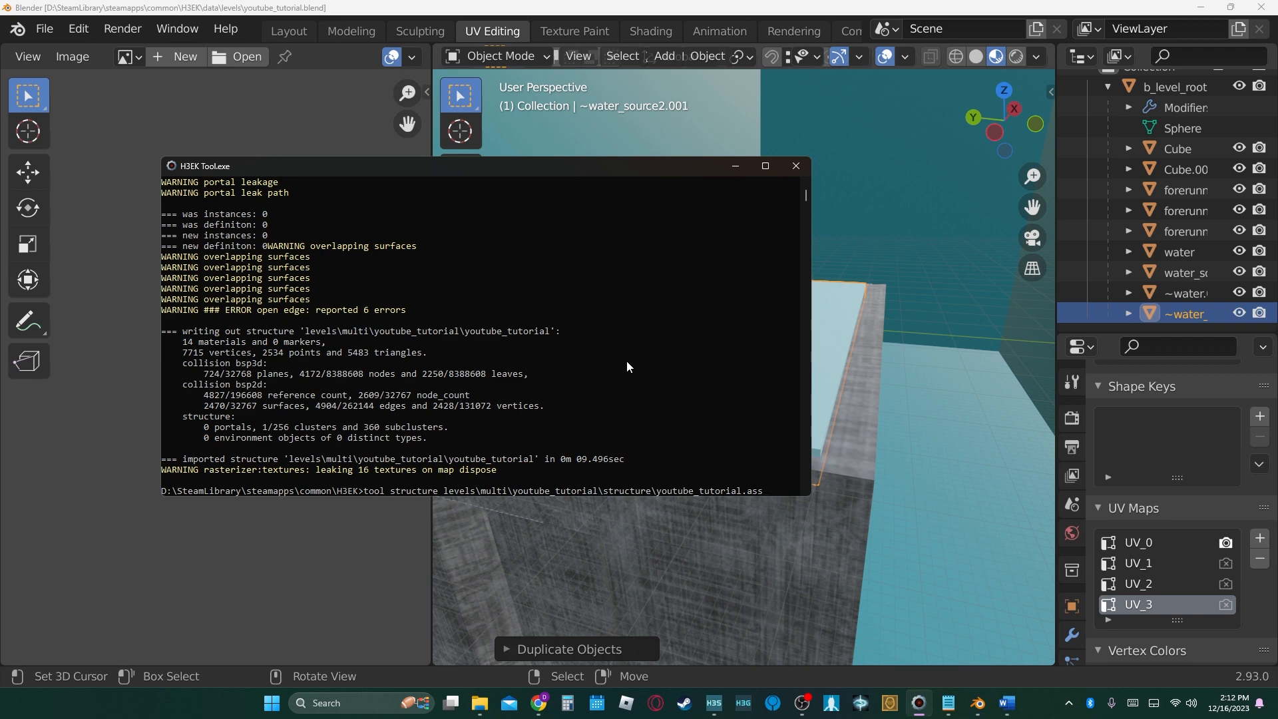
pyautogui.press('Return')
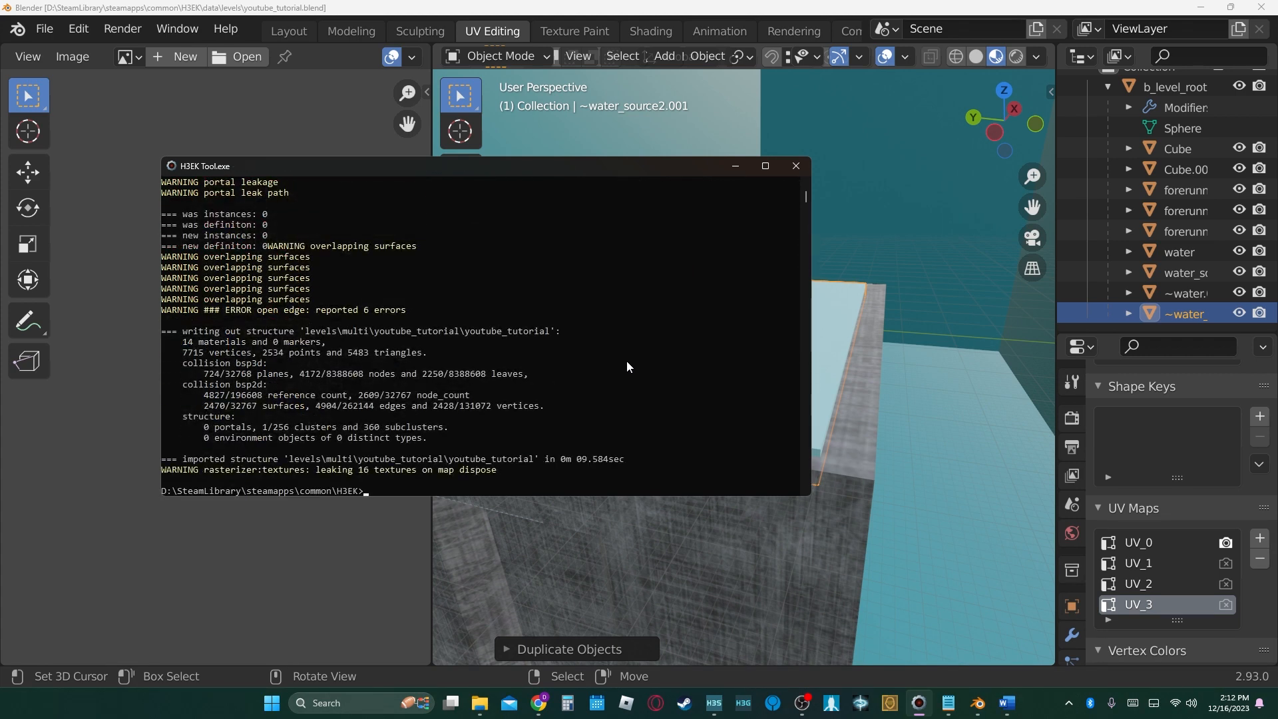
# Switch to H3 Sapien and throw a grenade at the second water body to test it, then leave play mode.
pyautogui.click(714, 703)
pyautogui.moveTo(605, 471); pyautogui.dragTo(466, 469, button='middle')
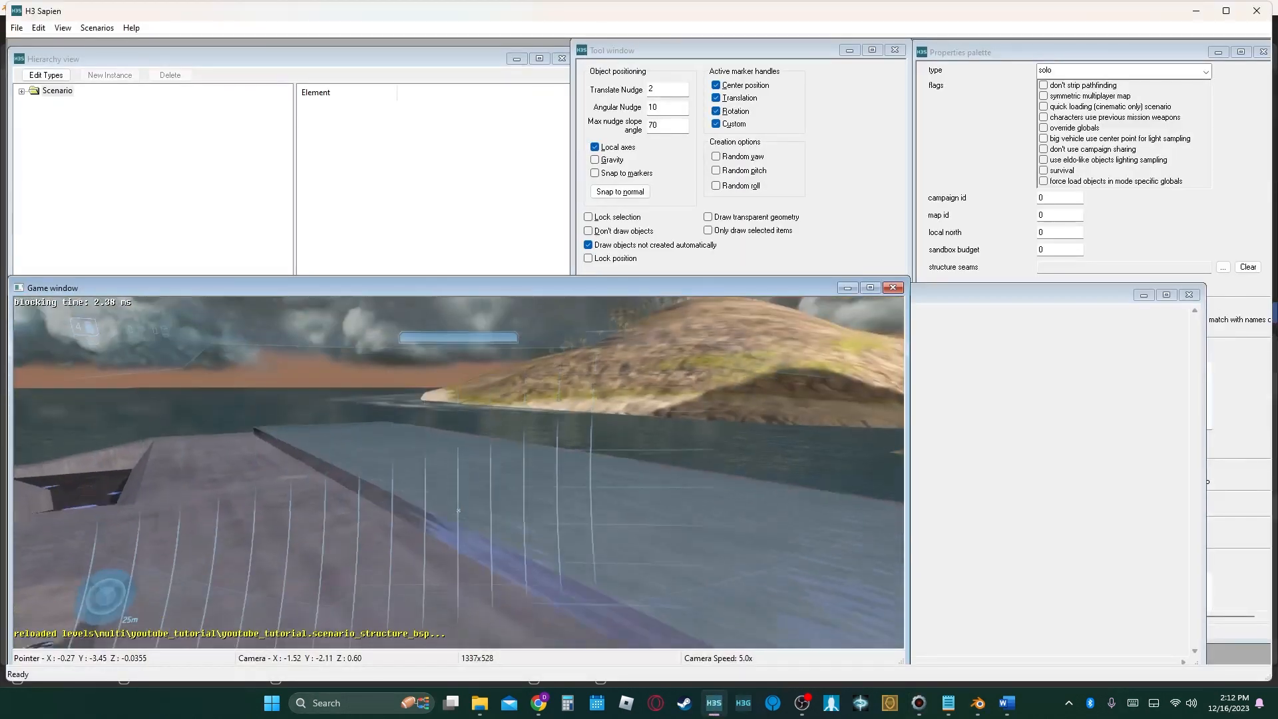
pyautogui.rightClick(458, 510)
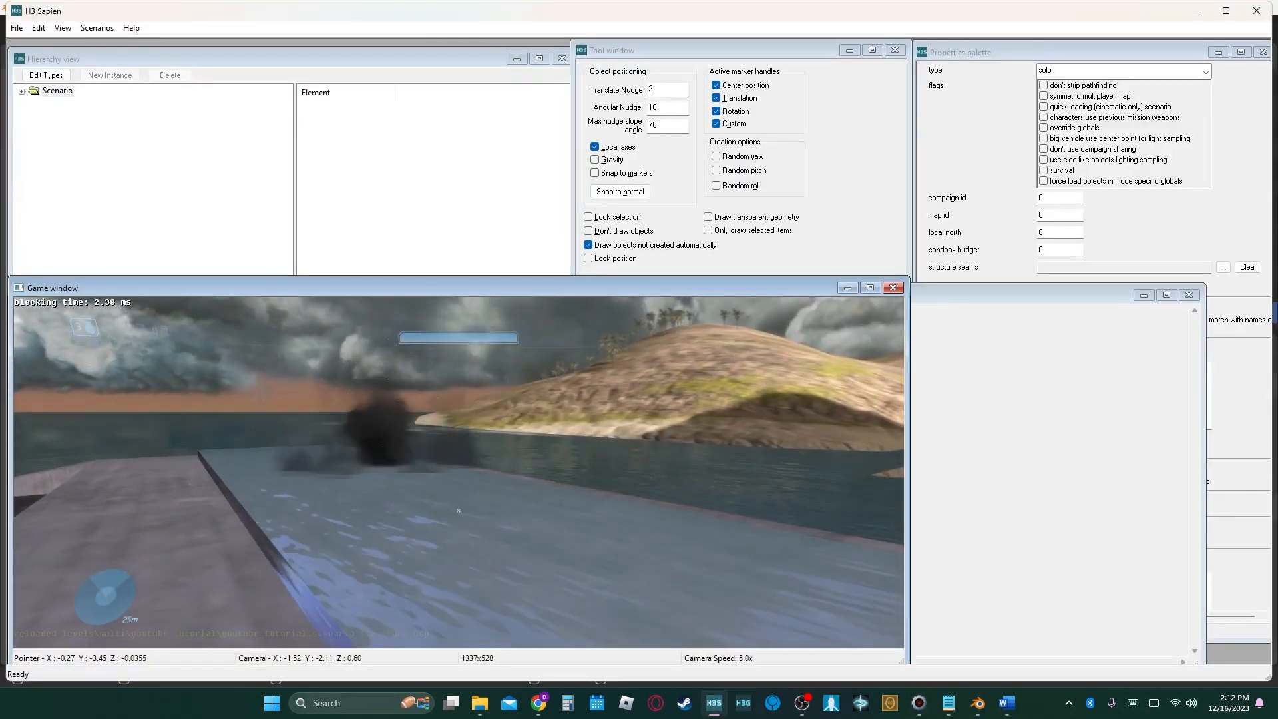
pyautogui.hotkey('shift', 'Tab')
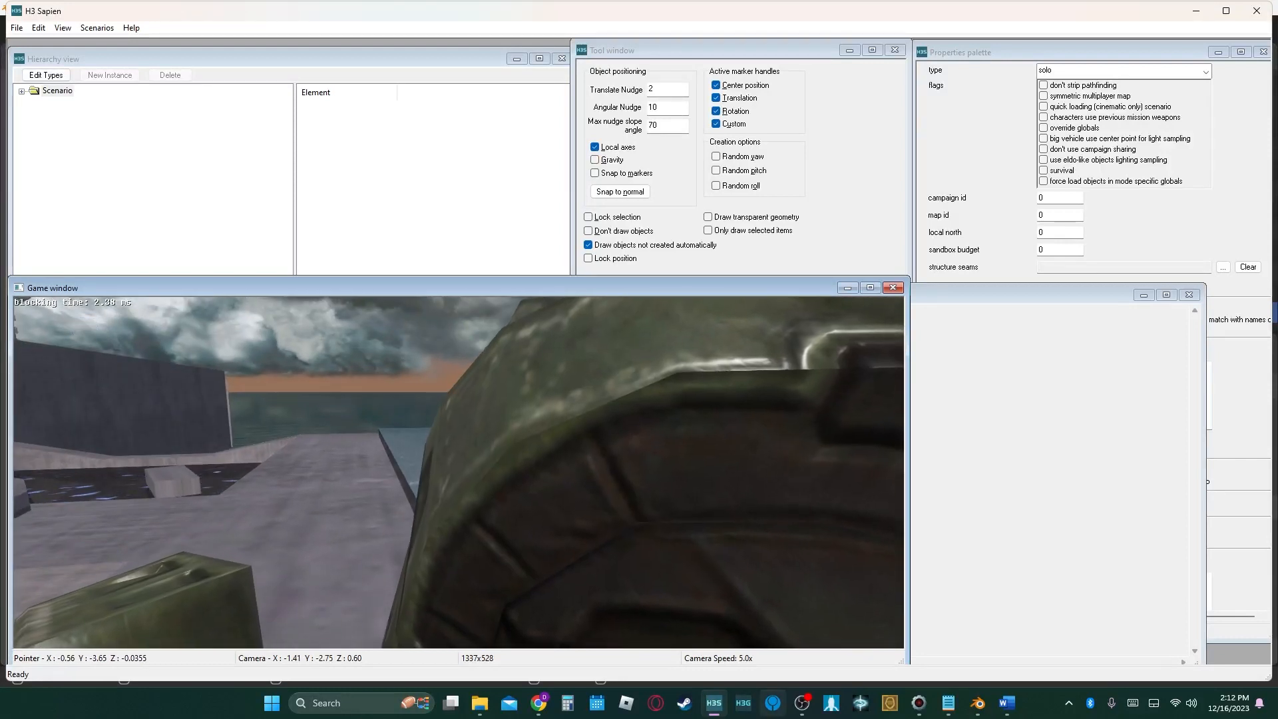
# Switch to H3EK Tool and run tool structure-design levels\multi\youtube_tutorial\structure\youtube_tutorial.ass.
pyautogui.hotkey('alt', 'Tab')
pyautogui.press('Up')
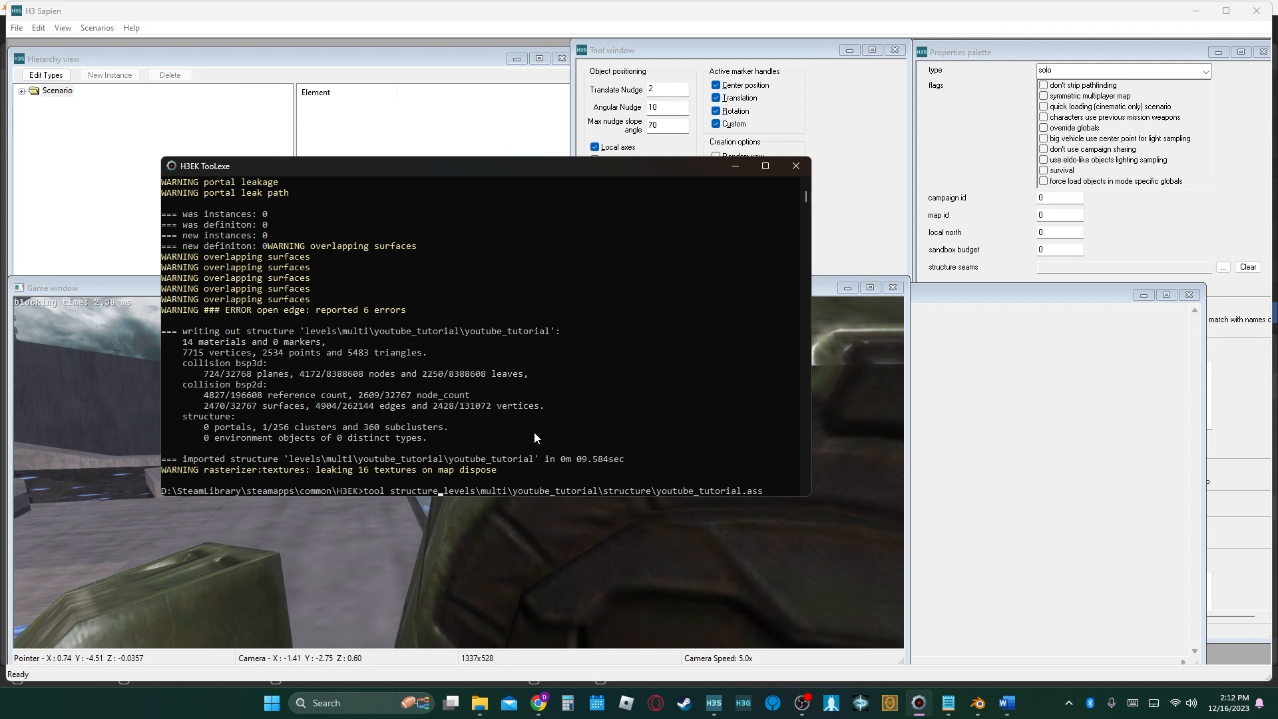
pyautogui.write('-design')
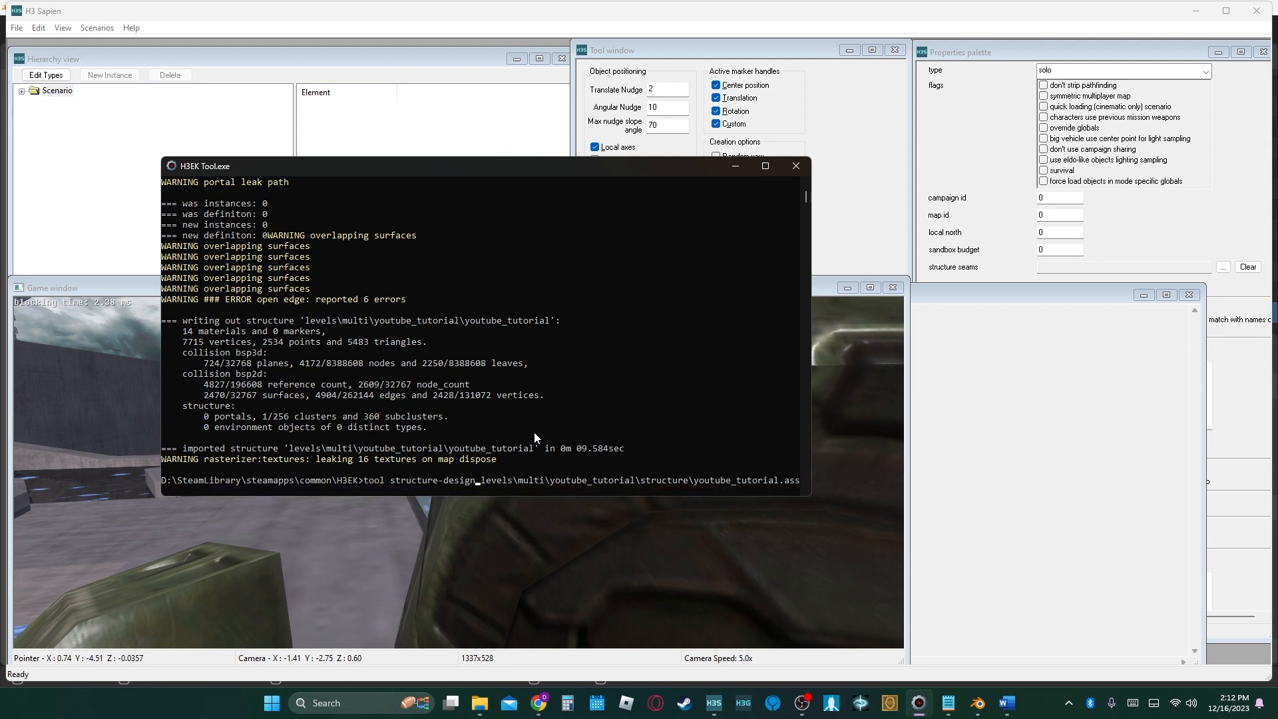
pyautogui.press('Return')
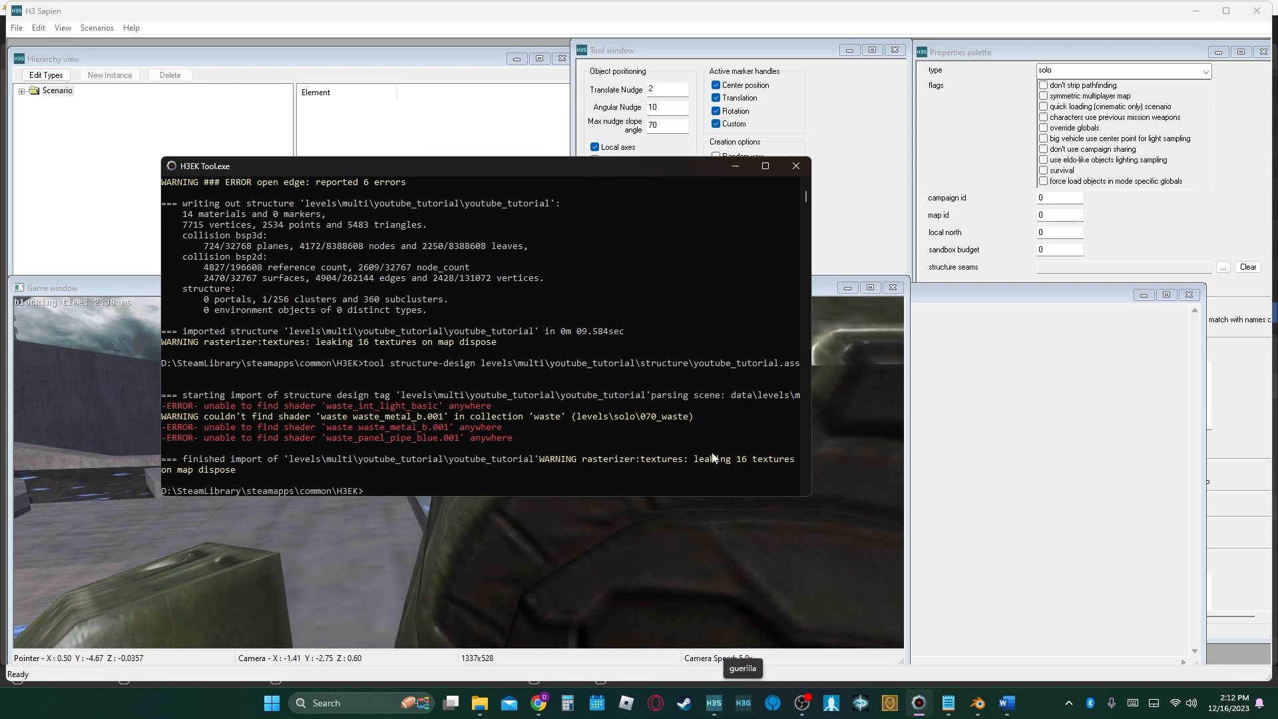
# Switch to Guerilla and set the youtube_tutorial BSP's structure design reference to youtube_tutorial.structure_design in the scenario tag.
pyautogui.click(744, 707)
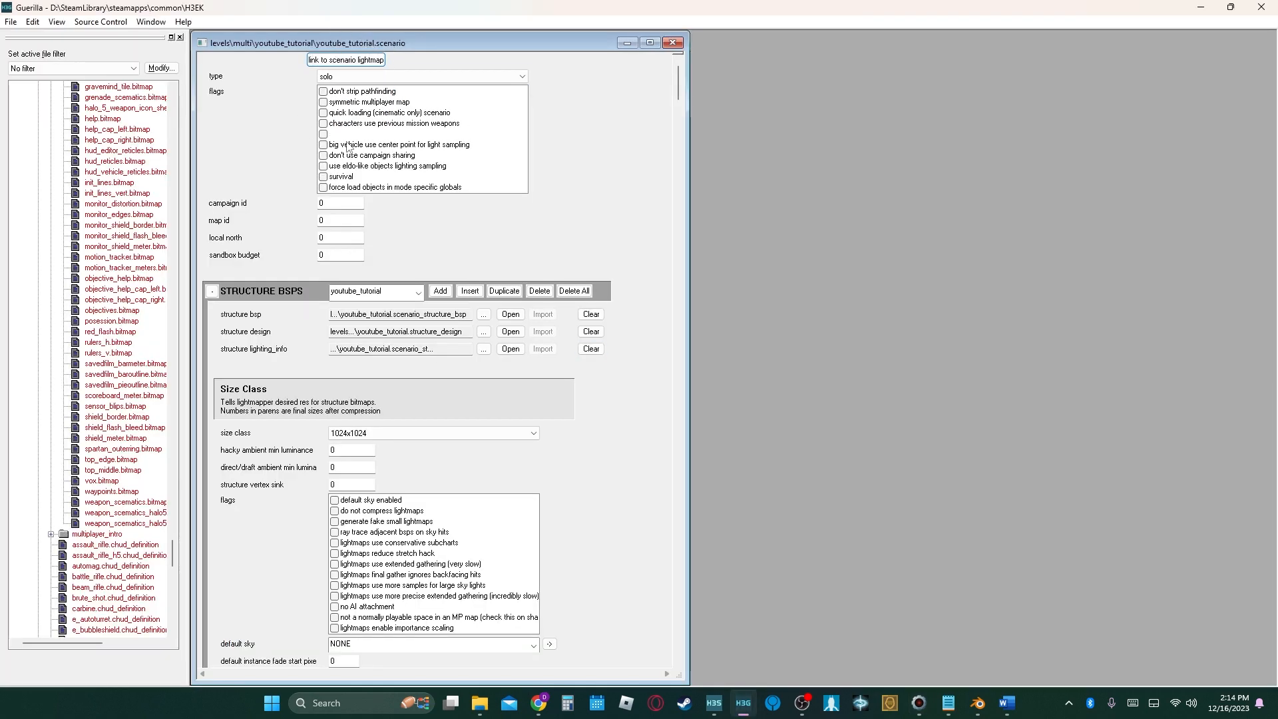
pyautogui.click(376, 294)
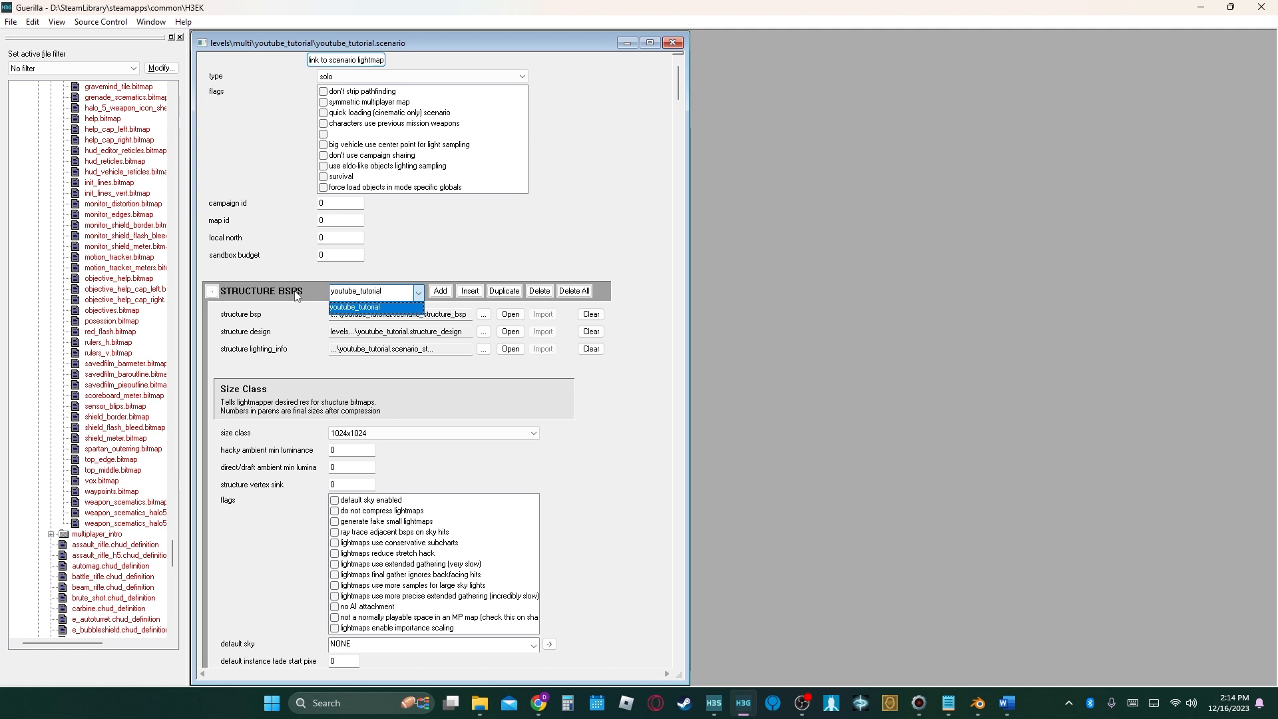
pyautogui.click(349, 294)
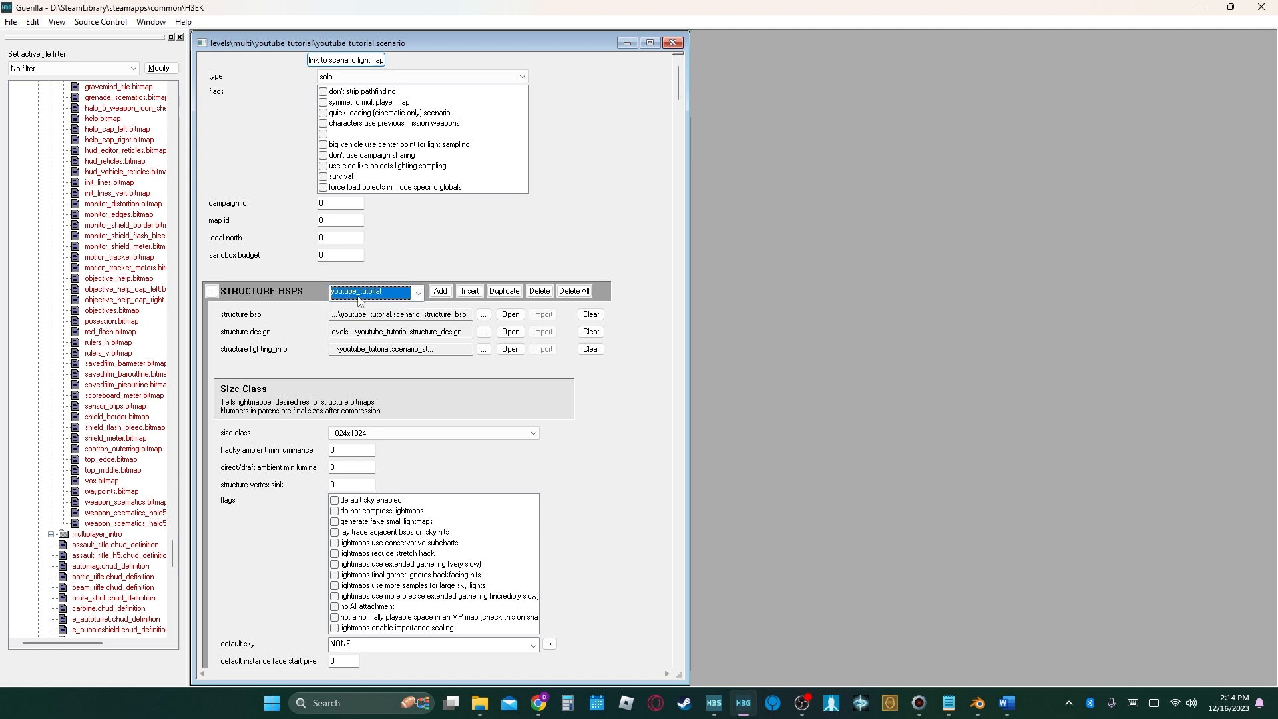
pyautogui.click(482, 333)
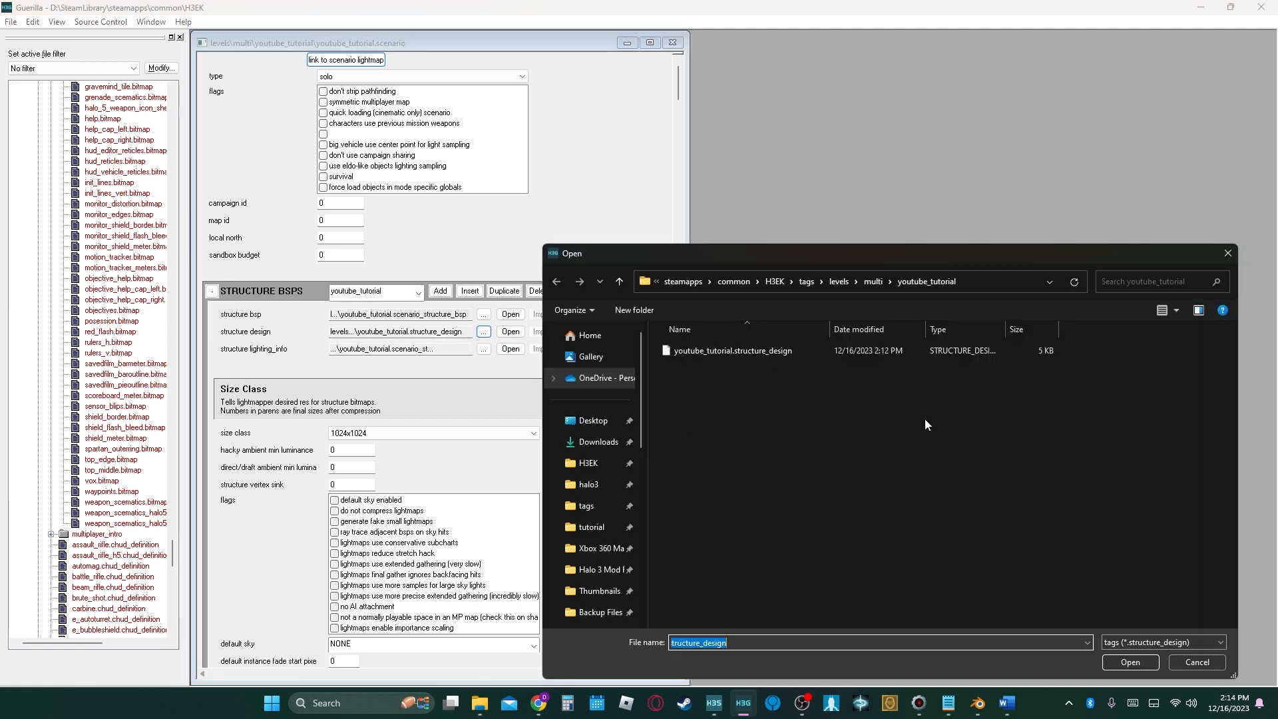
pyautogui.click(765, 361)
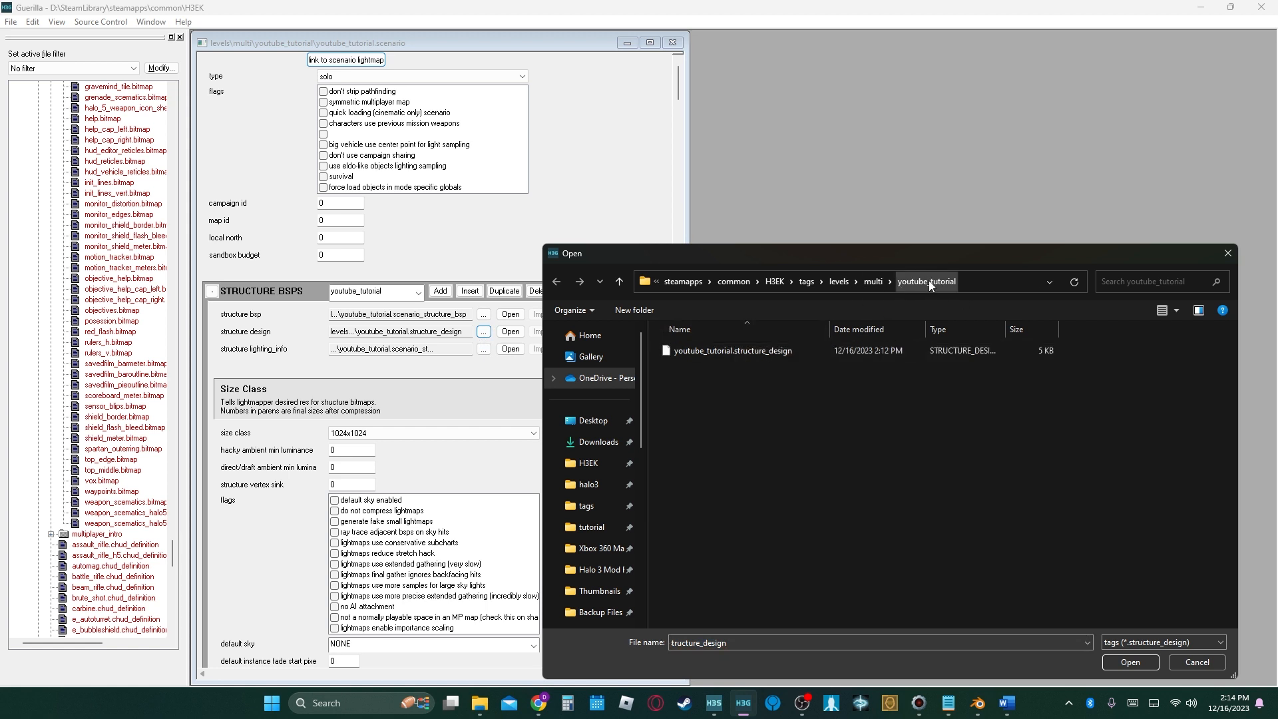
pyautogui.click(757, 360)
pyautogui.click(1130, 662)
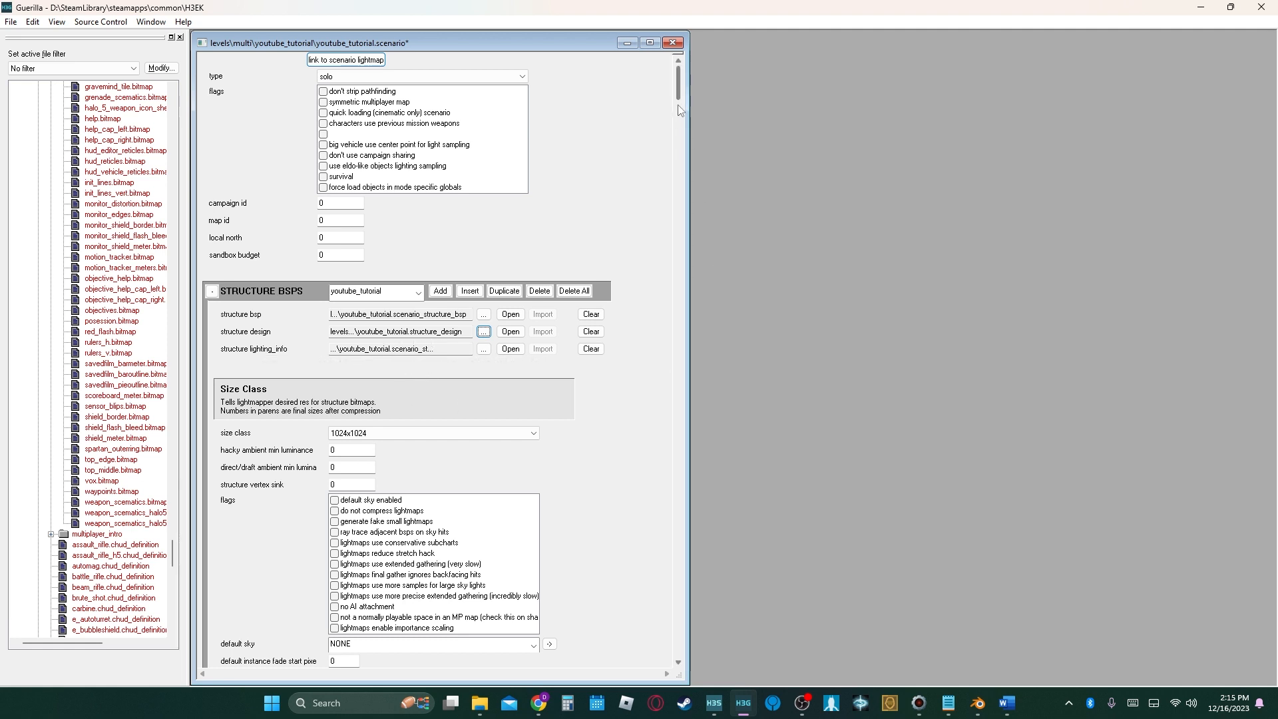
pyautogui.moveTo(678, 83); pyautogui.dragTo(674, 114)
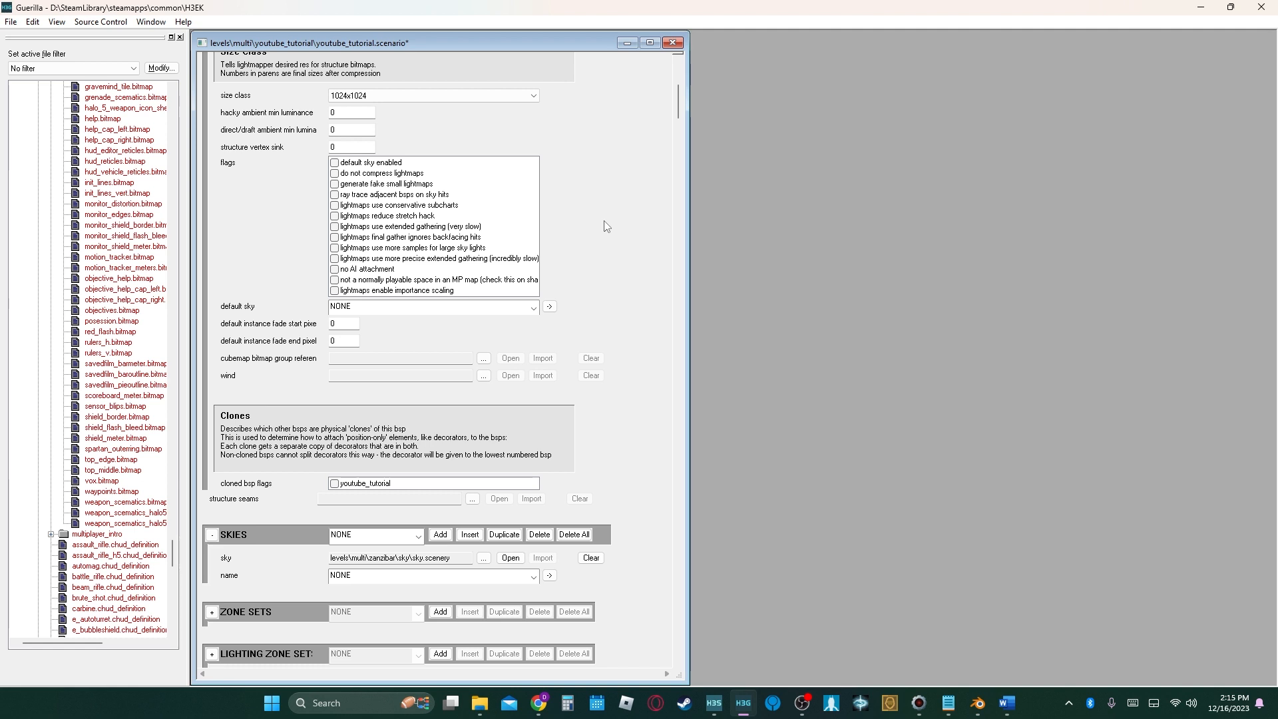
# Switch to H3 Sapien, enter play mode and walk the character onto the second water body.
pyautogui.click(714, 703)
pyautogui.moveTo(628, 446)
pyautogui.mouseDown(button='middle')
pyautogui.moveTo(628, 479)
pyautogui.moveTo(629, 451)
pyautogui.mouseUp(button='middle')
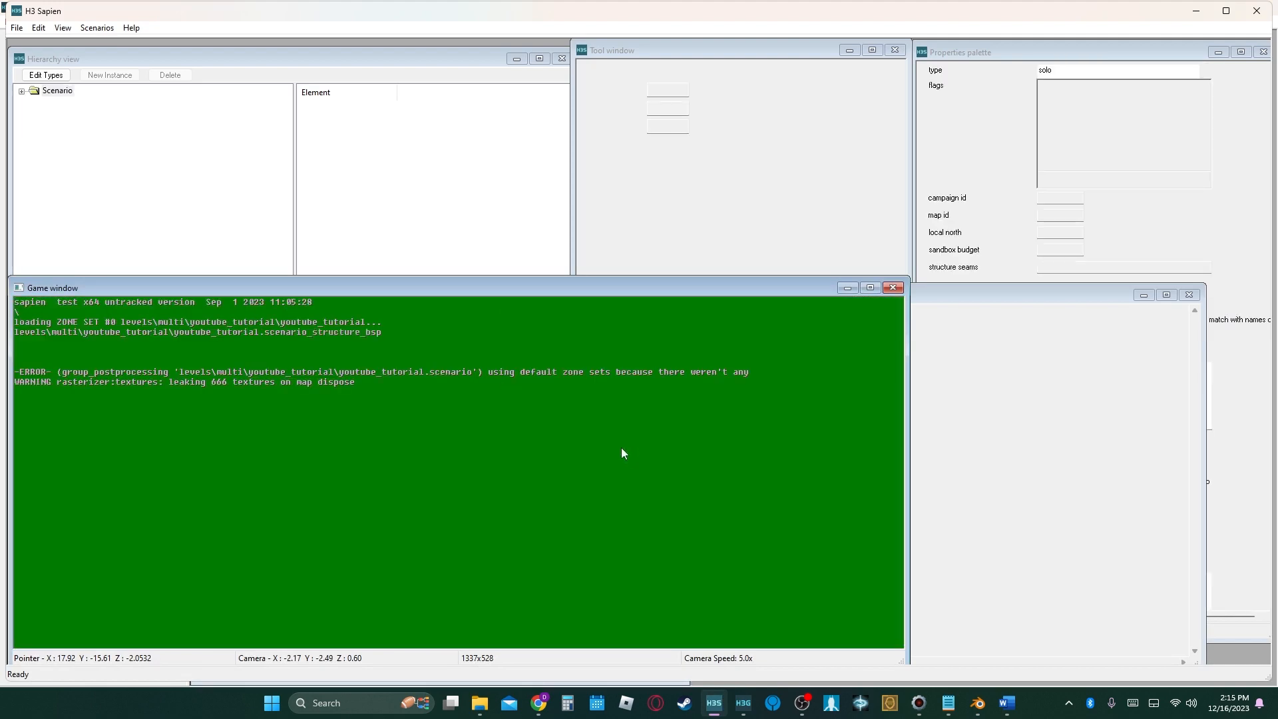
pyautogui.press('Tab')
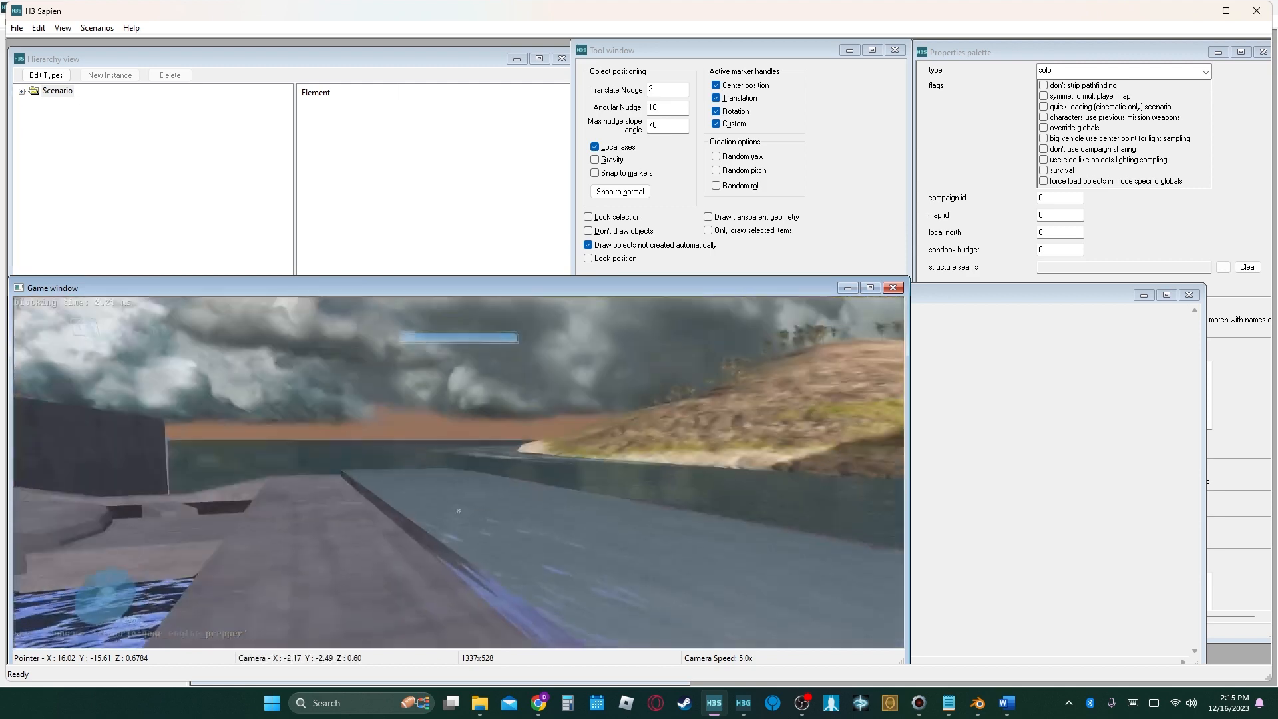
pyautogui.press('w')
pyautogui.press('d')
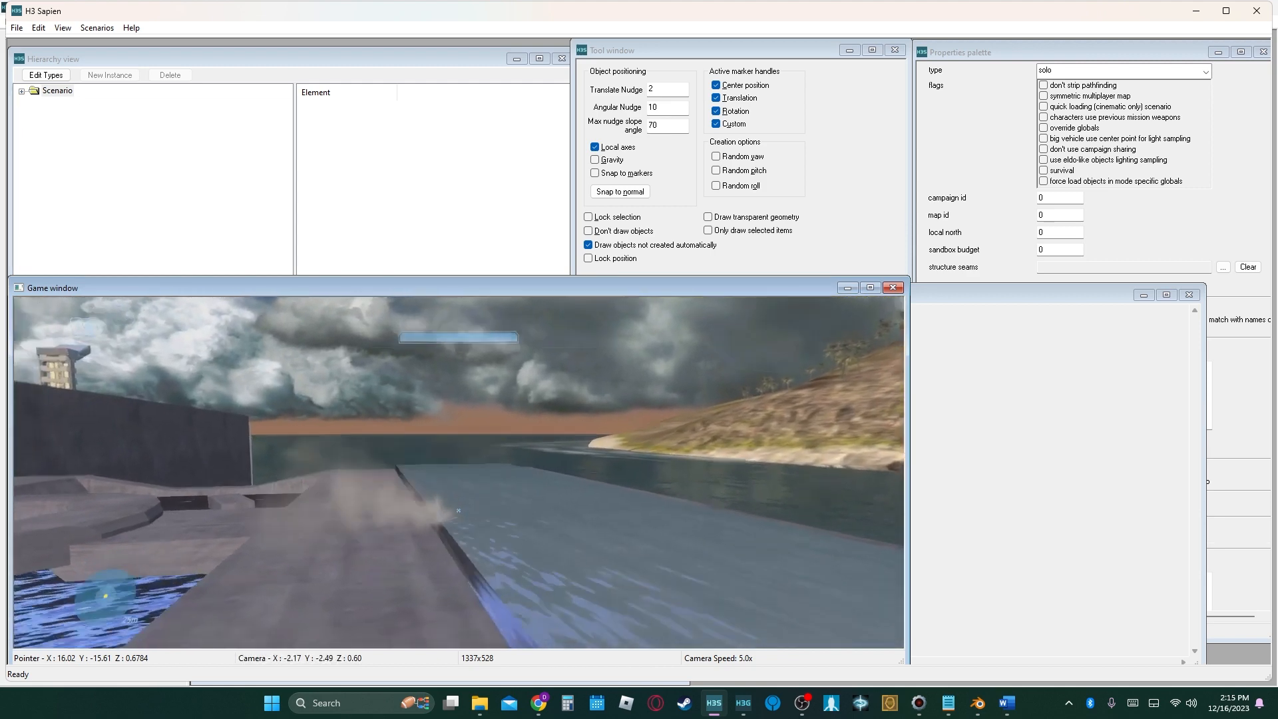
pyautogui.press('d')
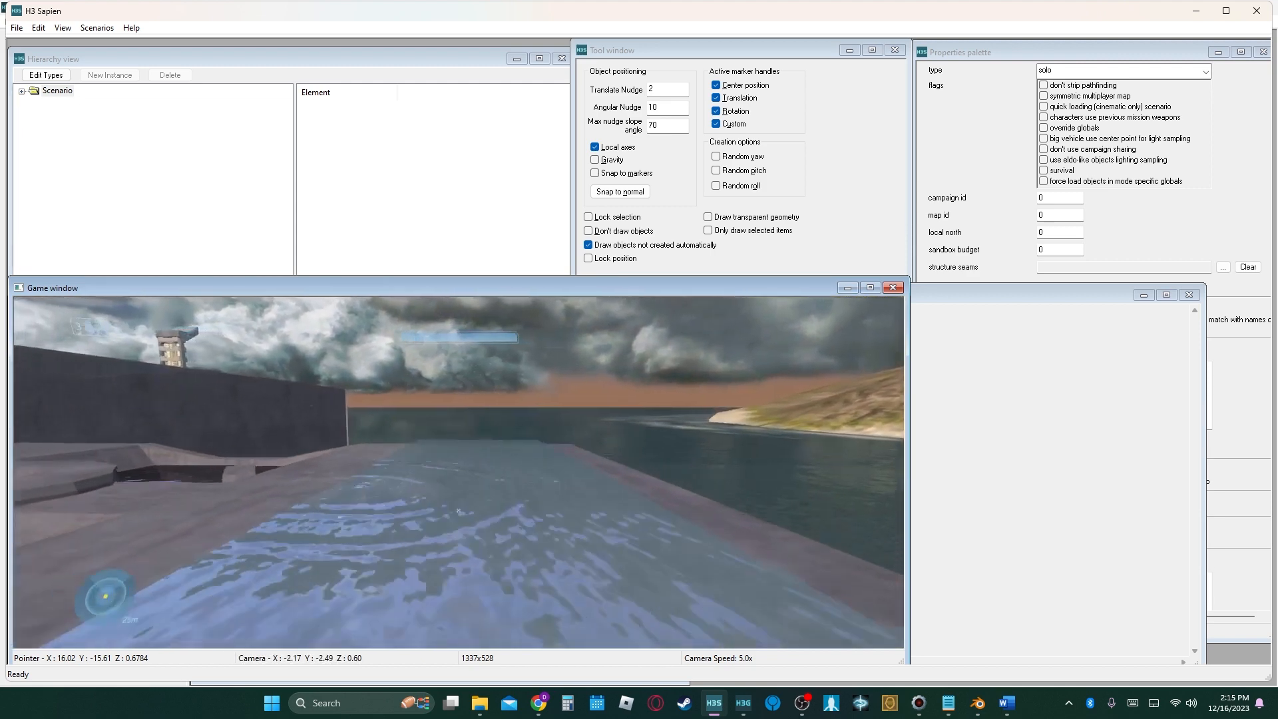
# Move around the second water body, throw a grenade to test it, walk past the pools and leave play mode.
pyautogui.press('a')
pyautogui.press('g')
pyautogui.press('a')
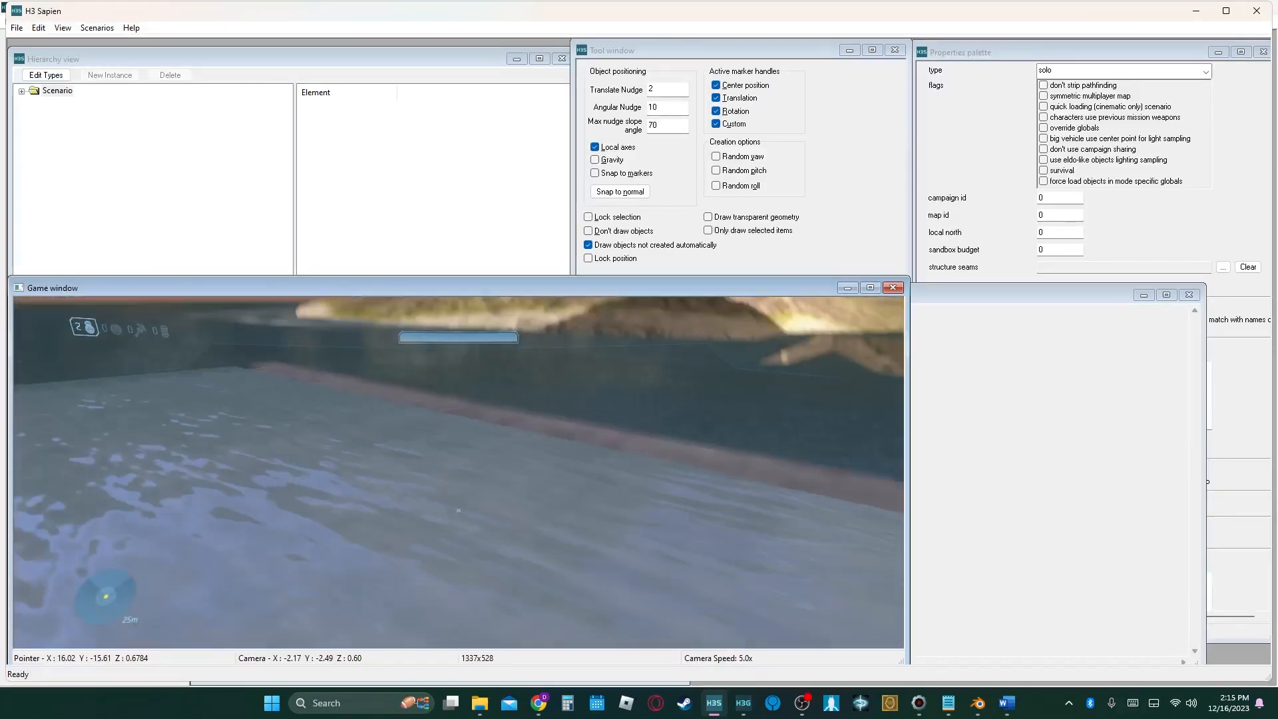
pyautogui.press('a')
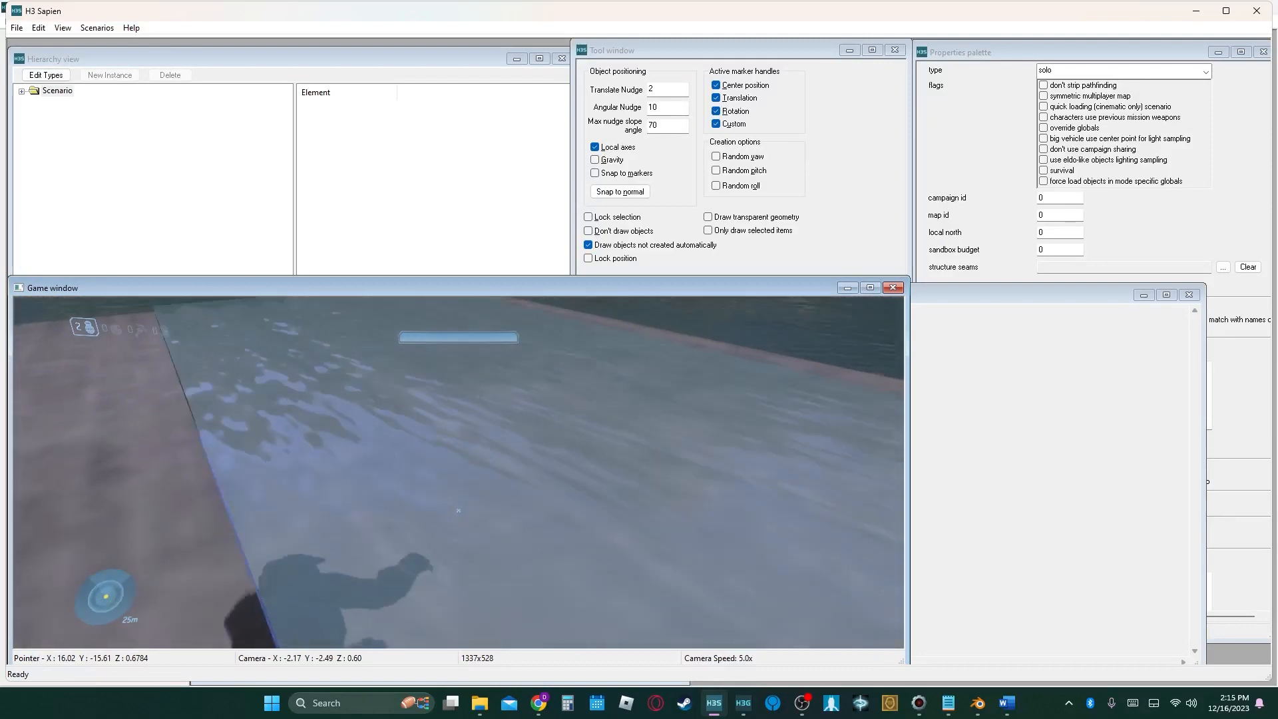
pyautogui.press('w')
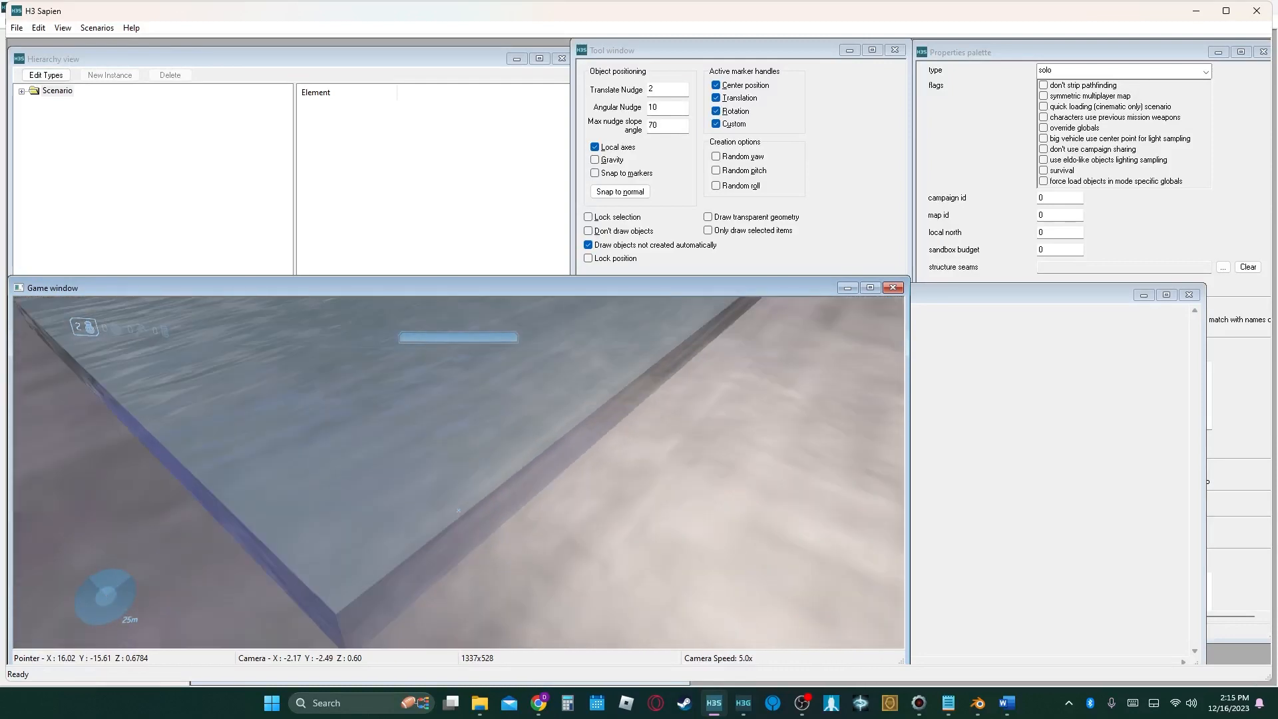
pyautogui.rightClick(458, 511)
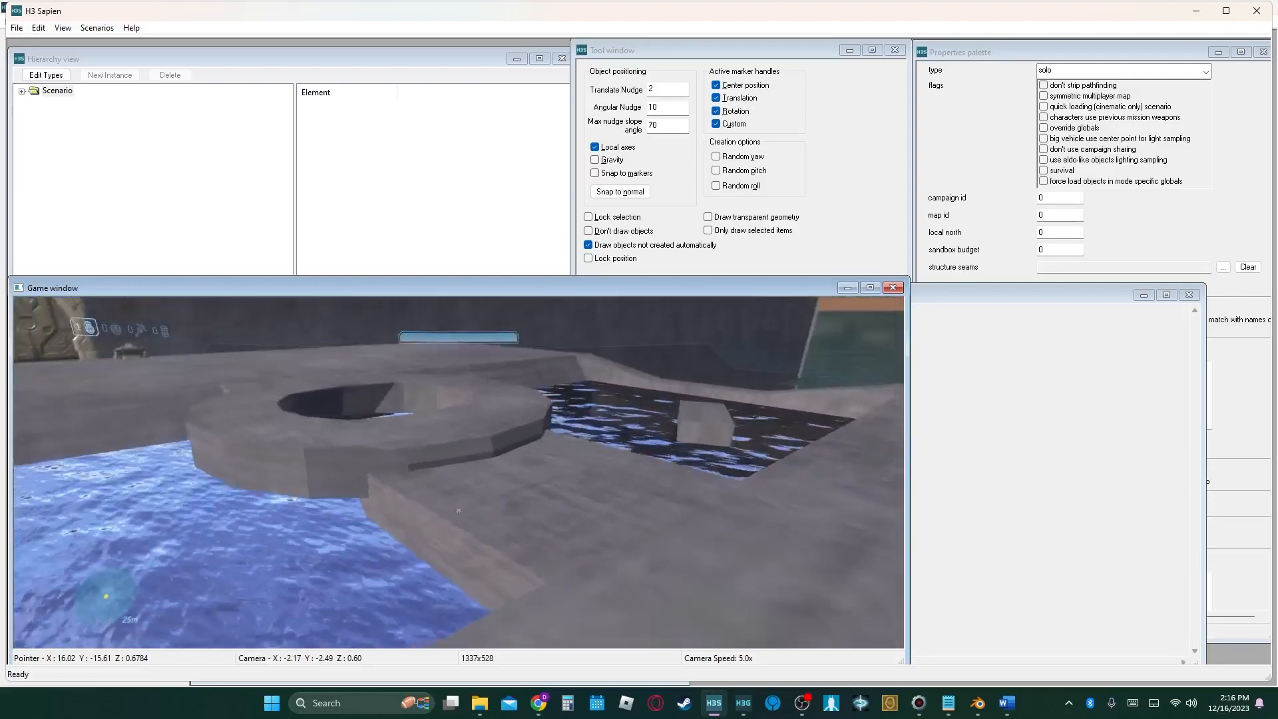
pyautogui.press('w')
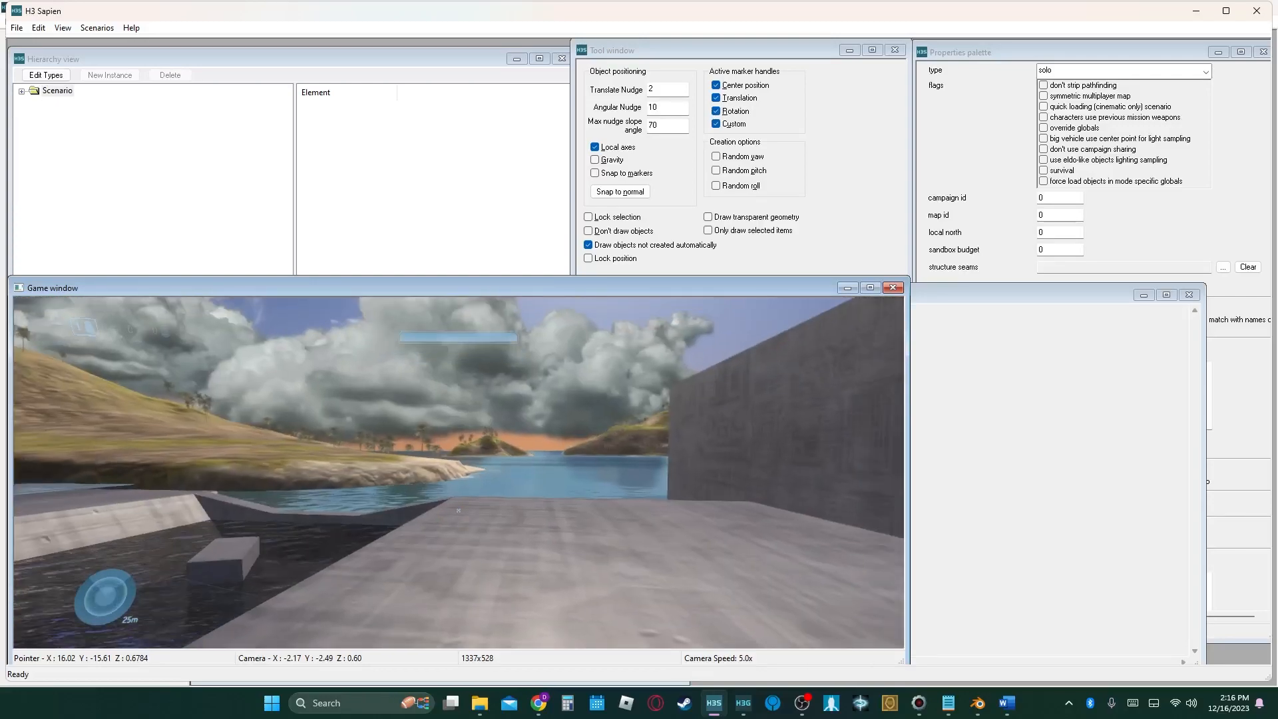
pyautogui.press('Tab')
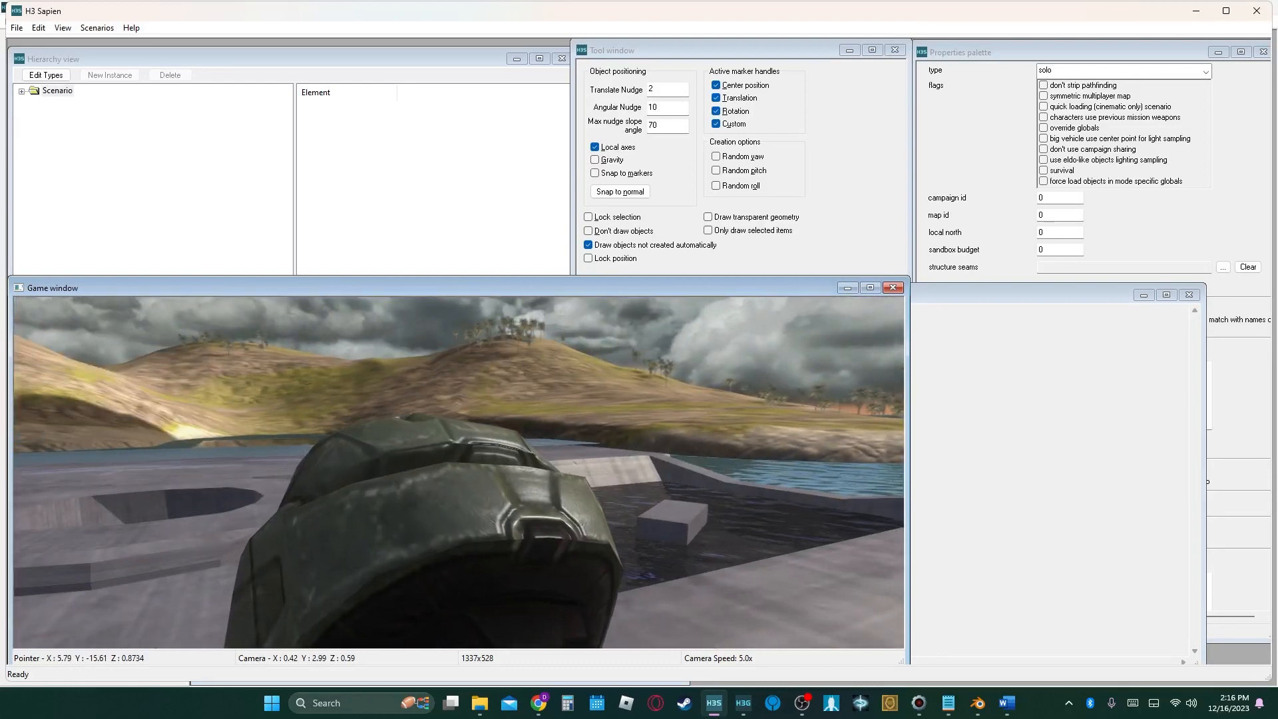